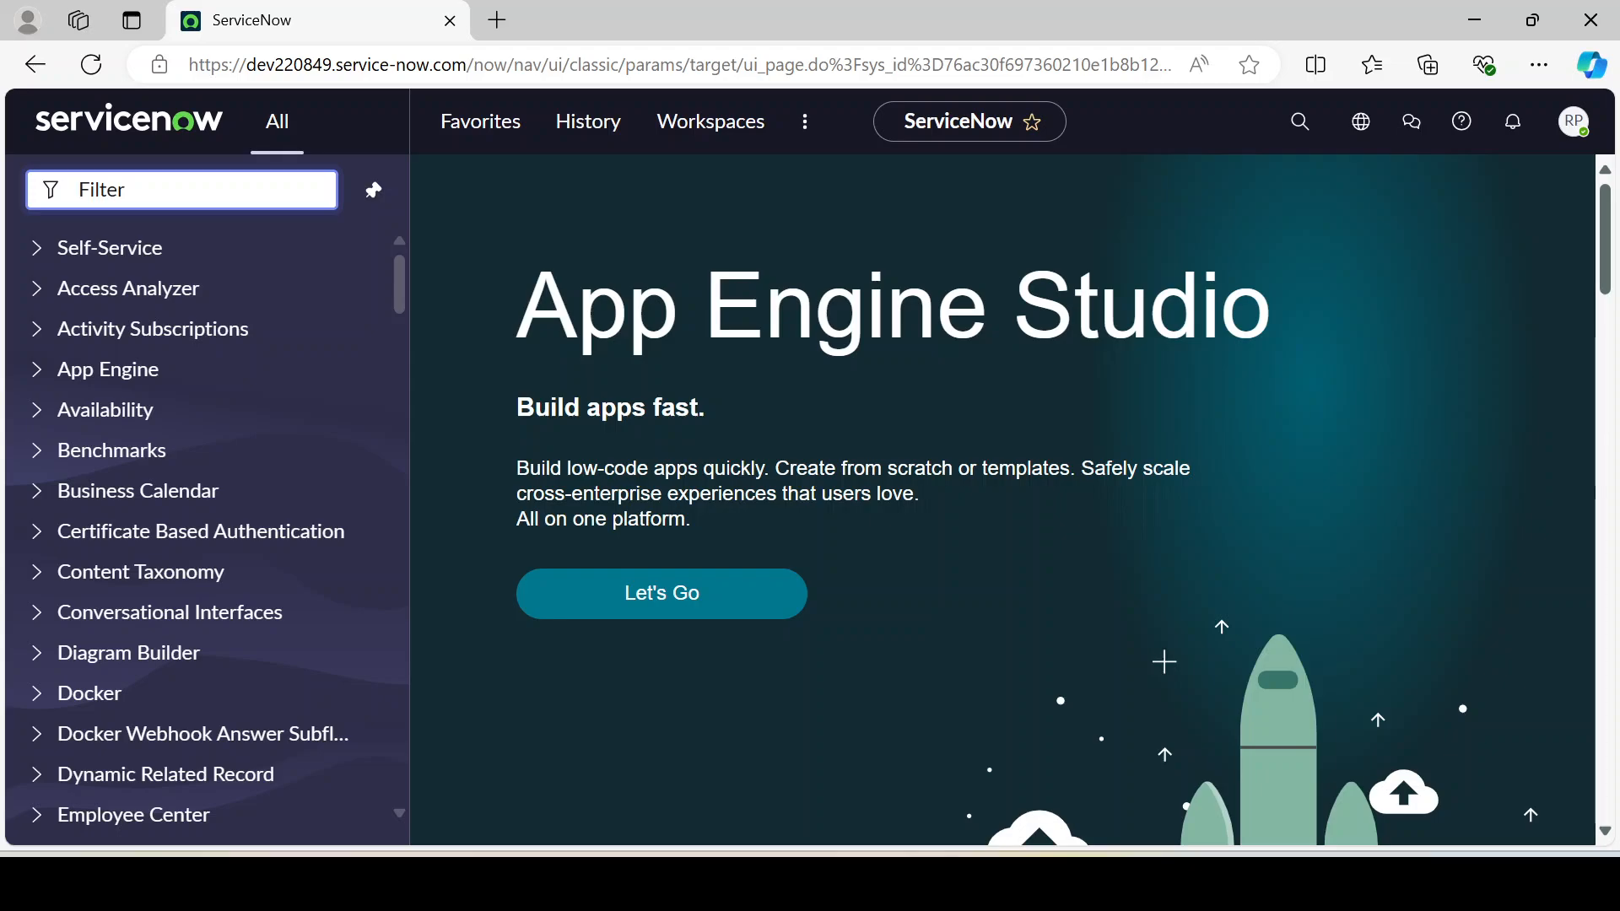
- Look through the application navigator and toggle the Incident application's module list closed and open again
text(table)
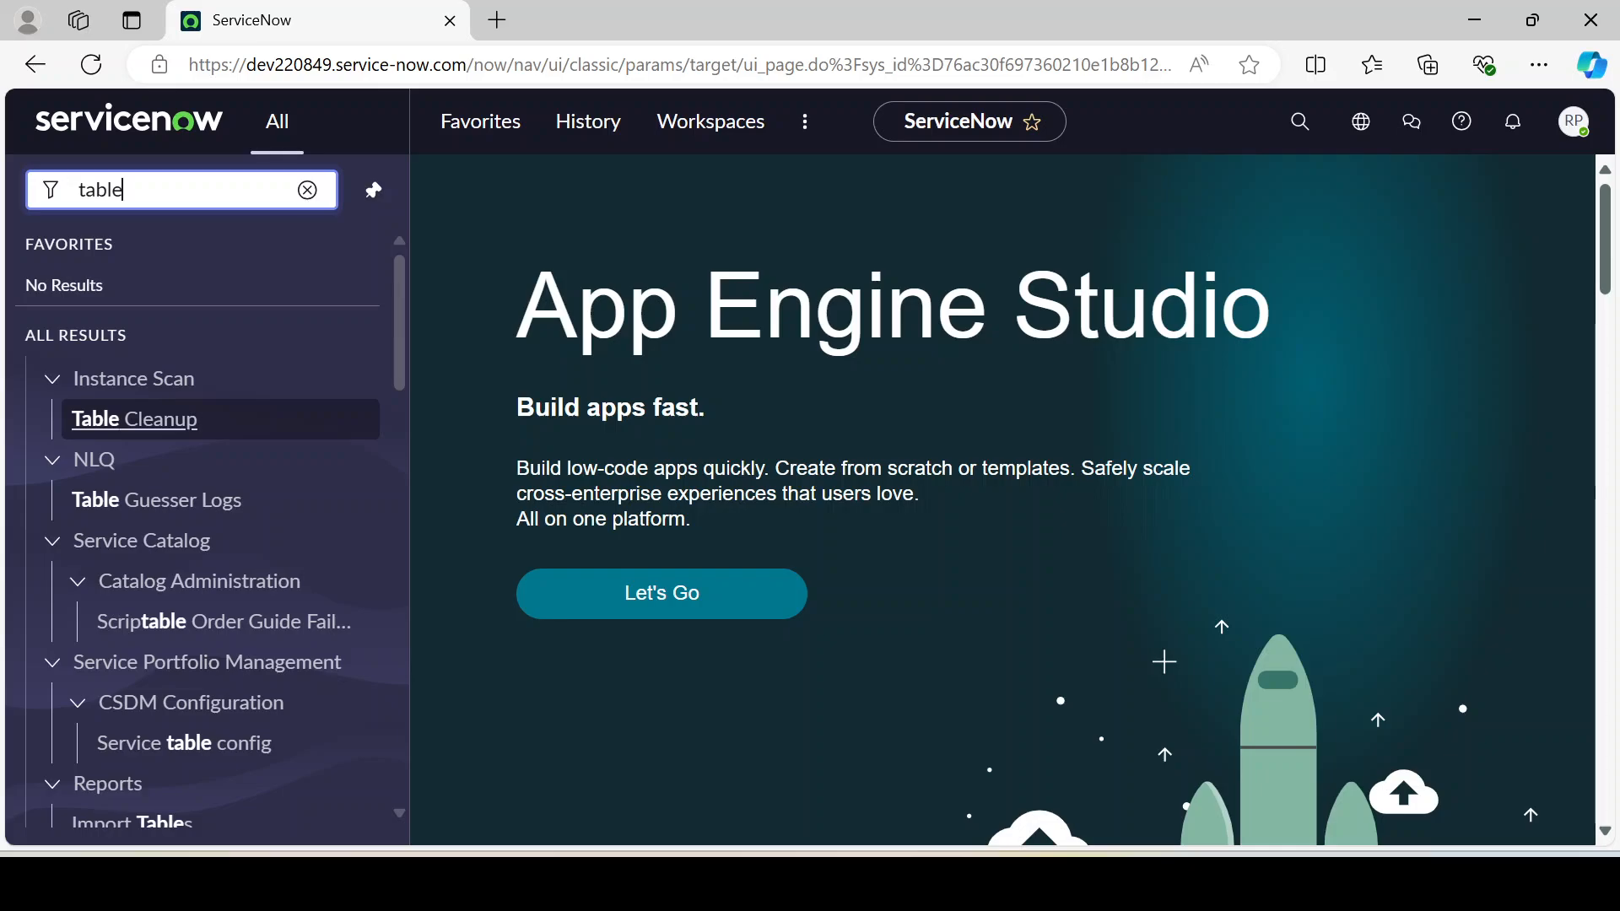
click(308, 190)
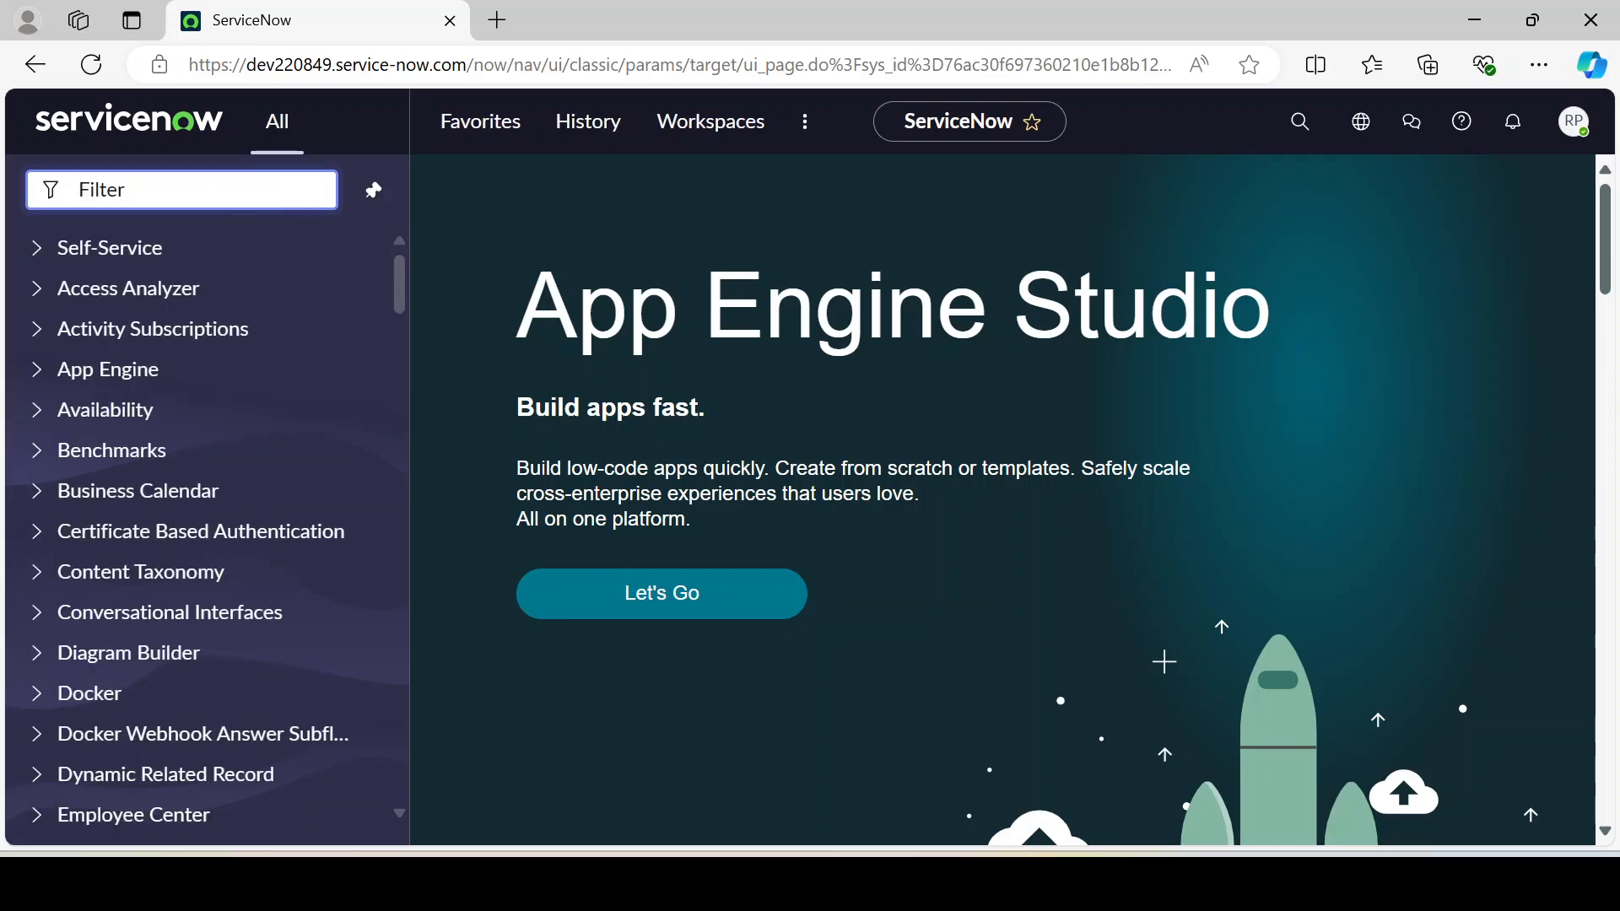
scroll(148, 413, down, 15)
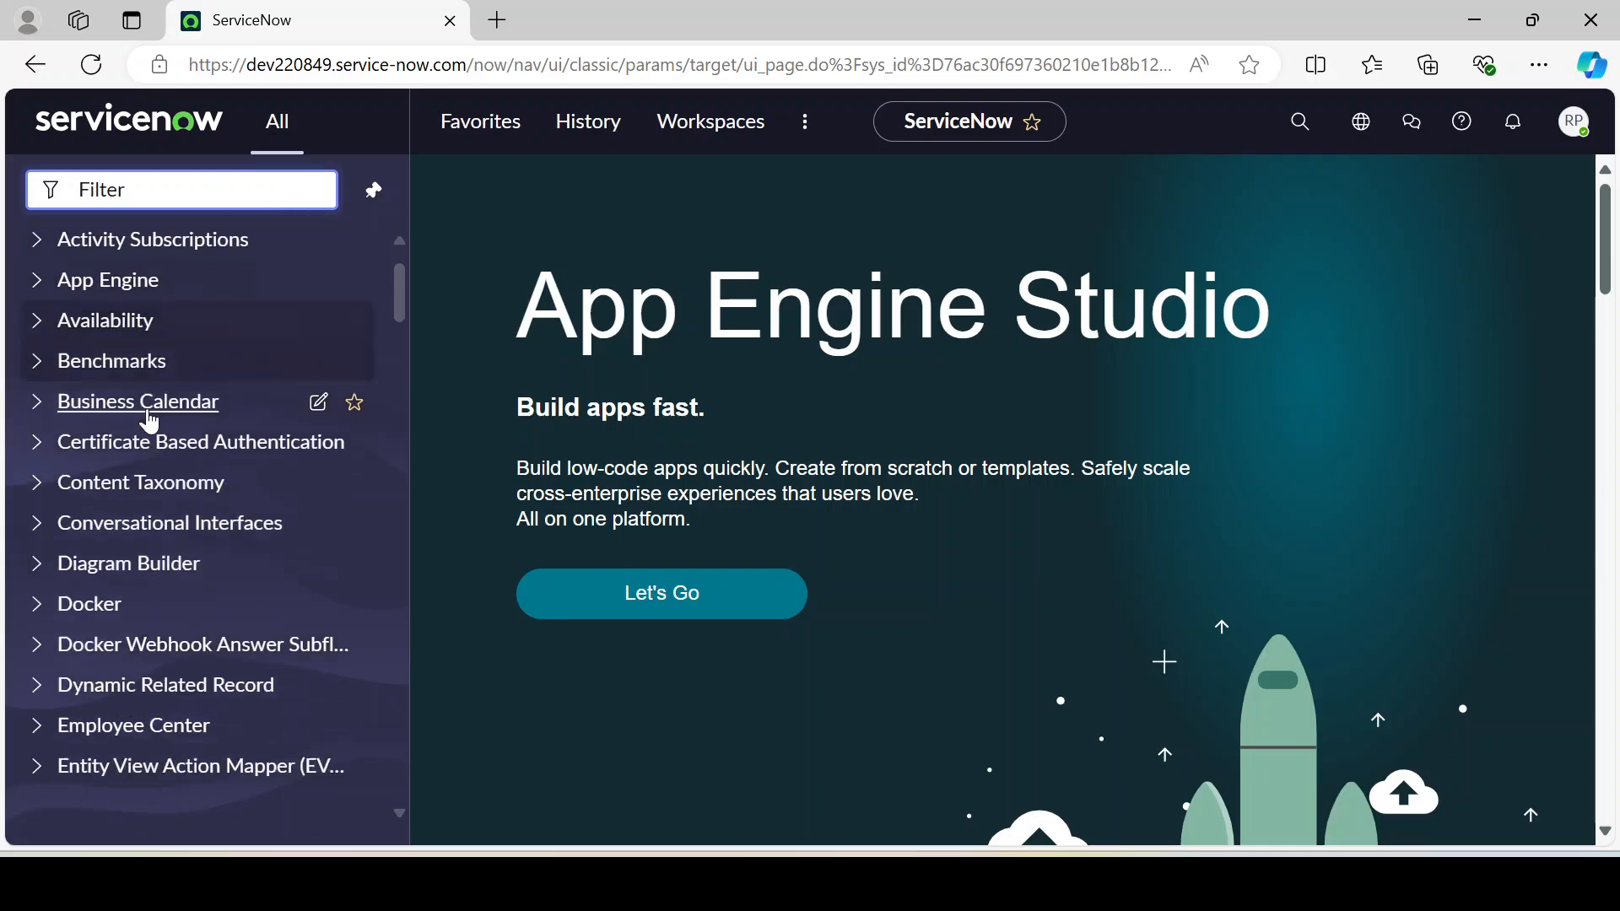
scroll(152, 424, down, 10)
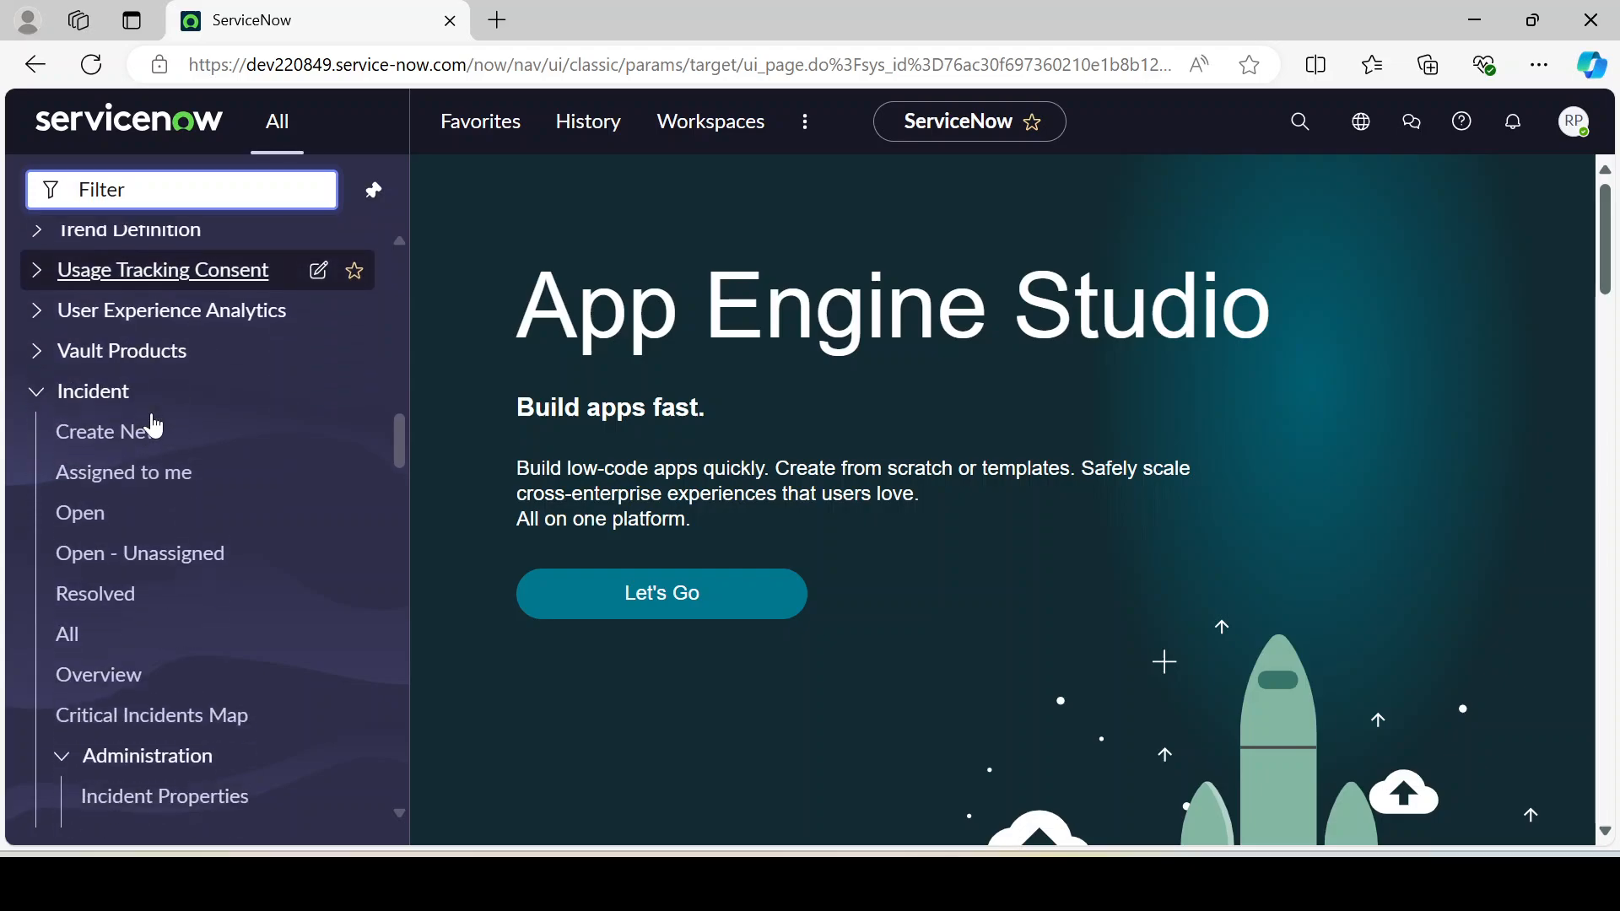
click(36, 381)
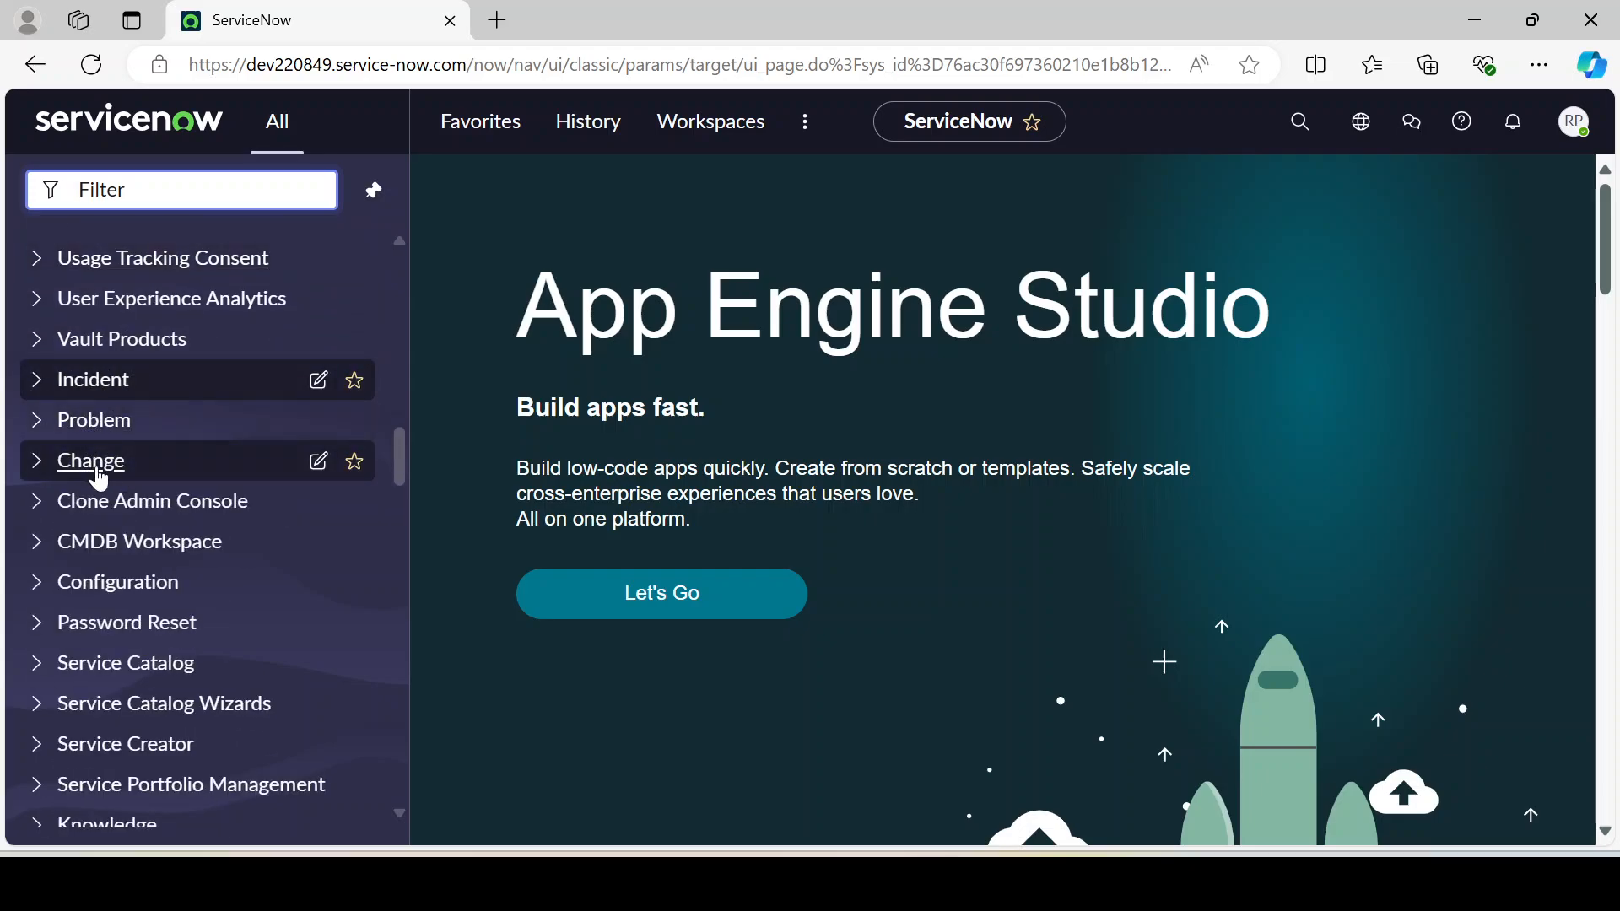
click(36, 386)
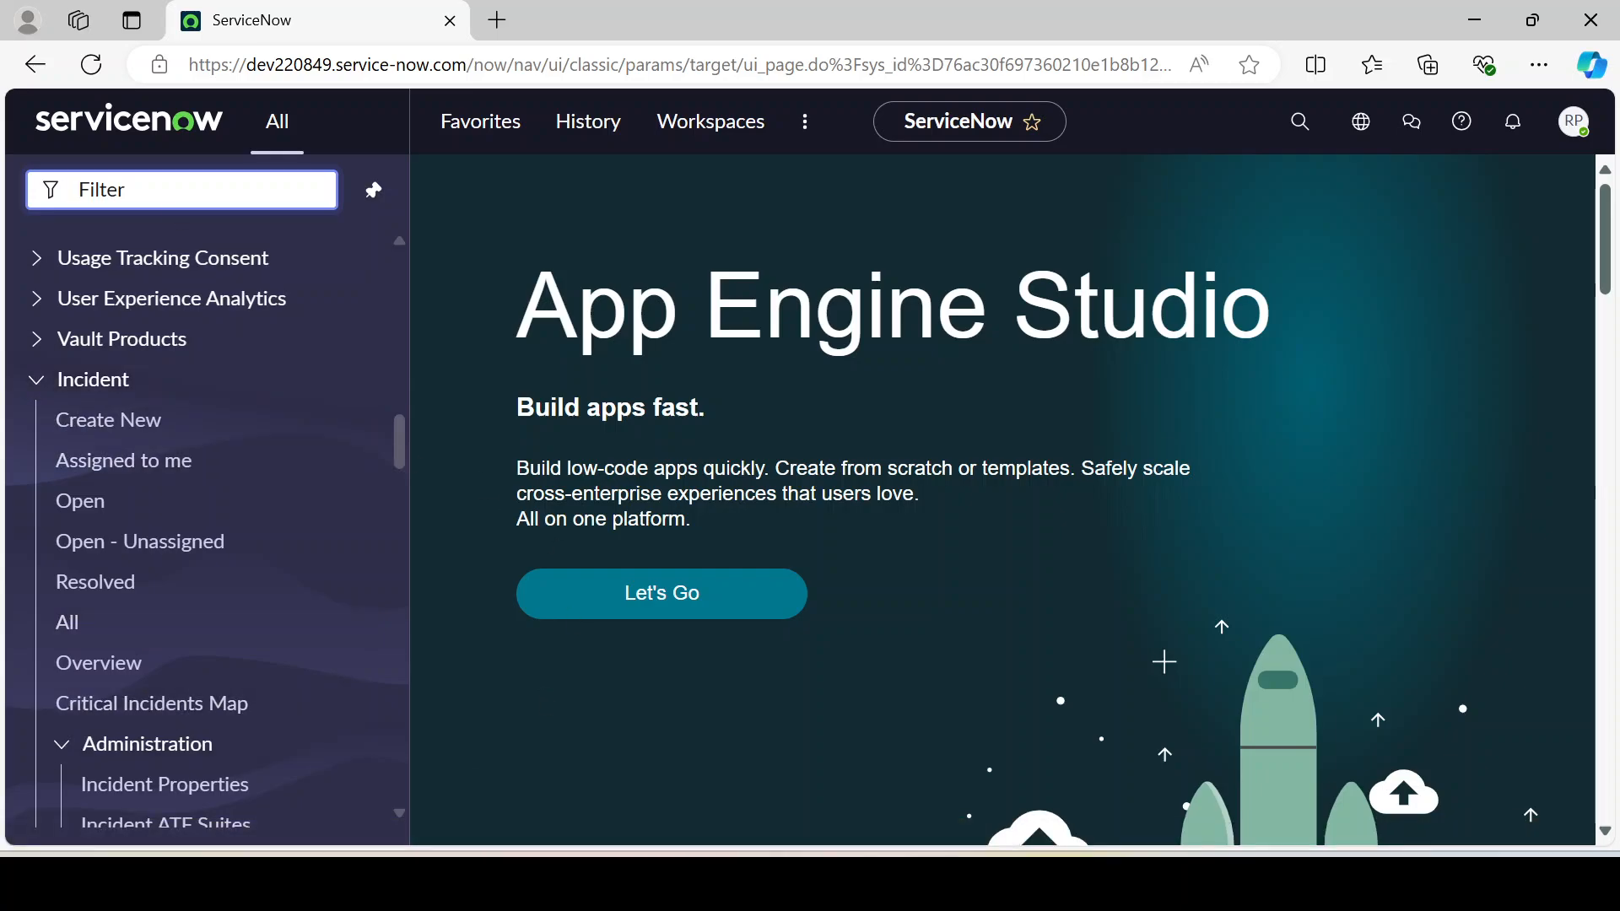
- Filter the navigator for "tables", open the Tables list under System Definition and look over its records
text(tables)
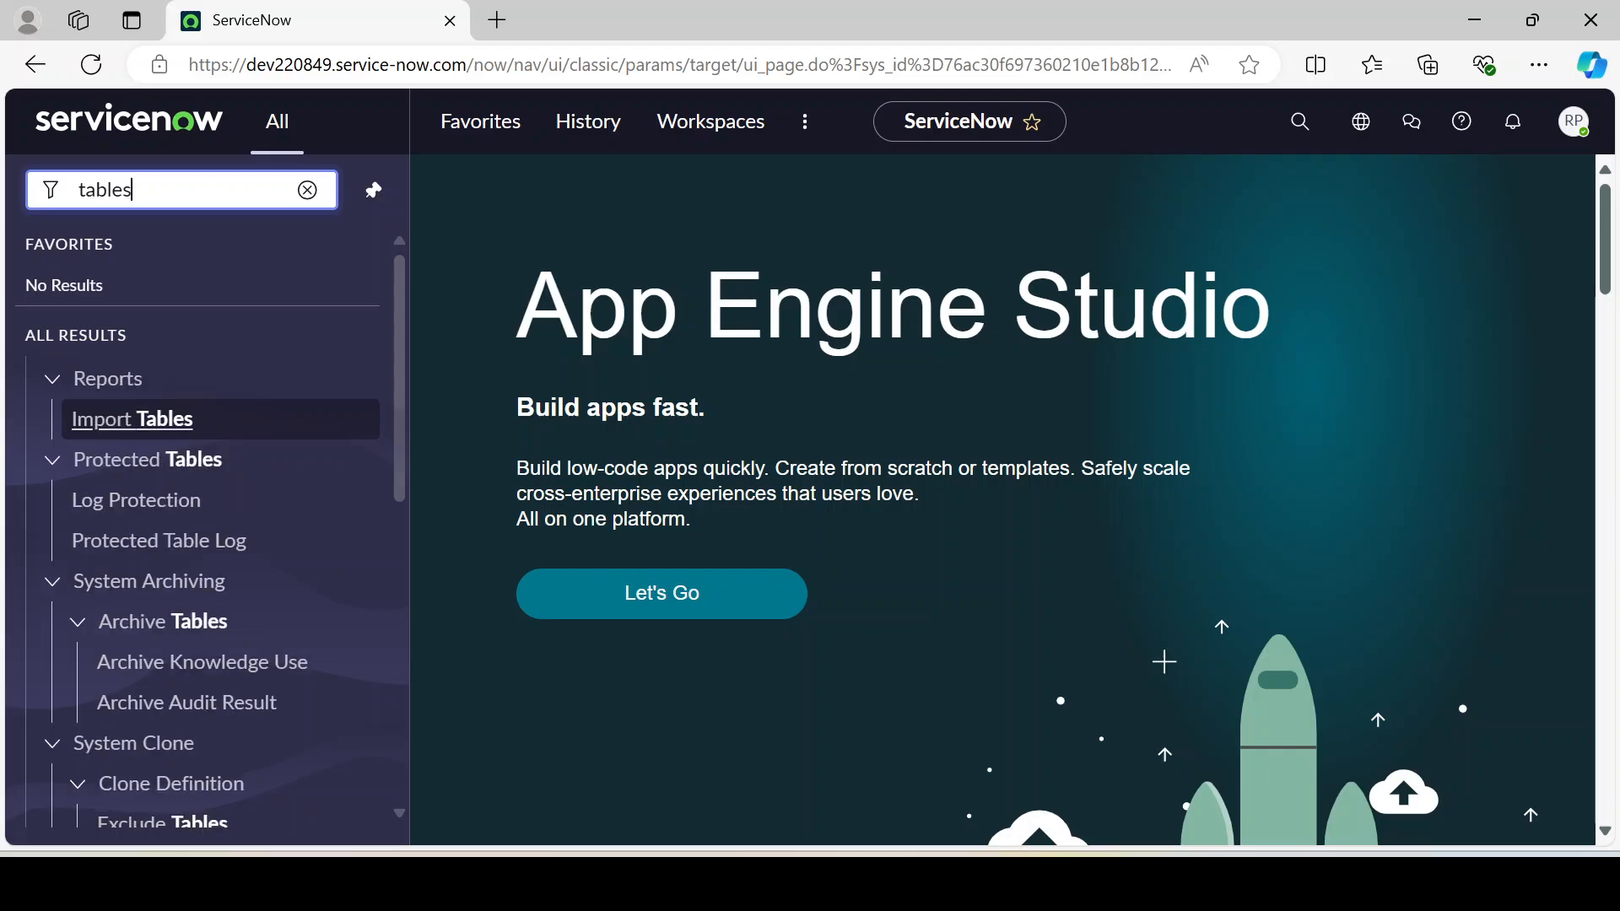
scroll(217, 535, down, 5)
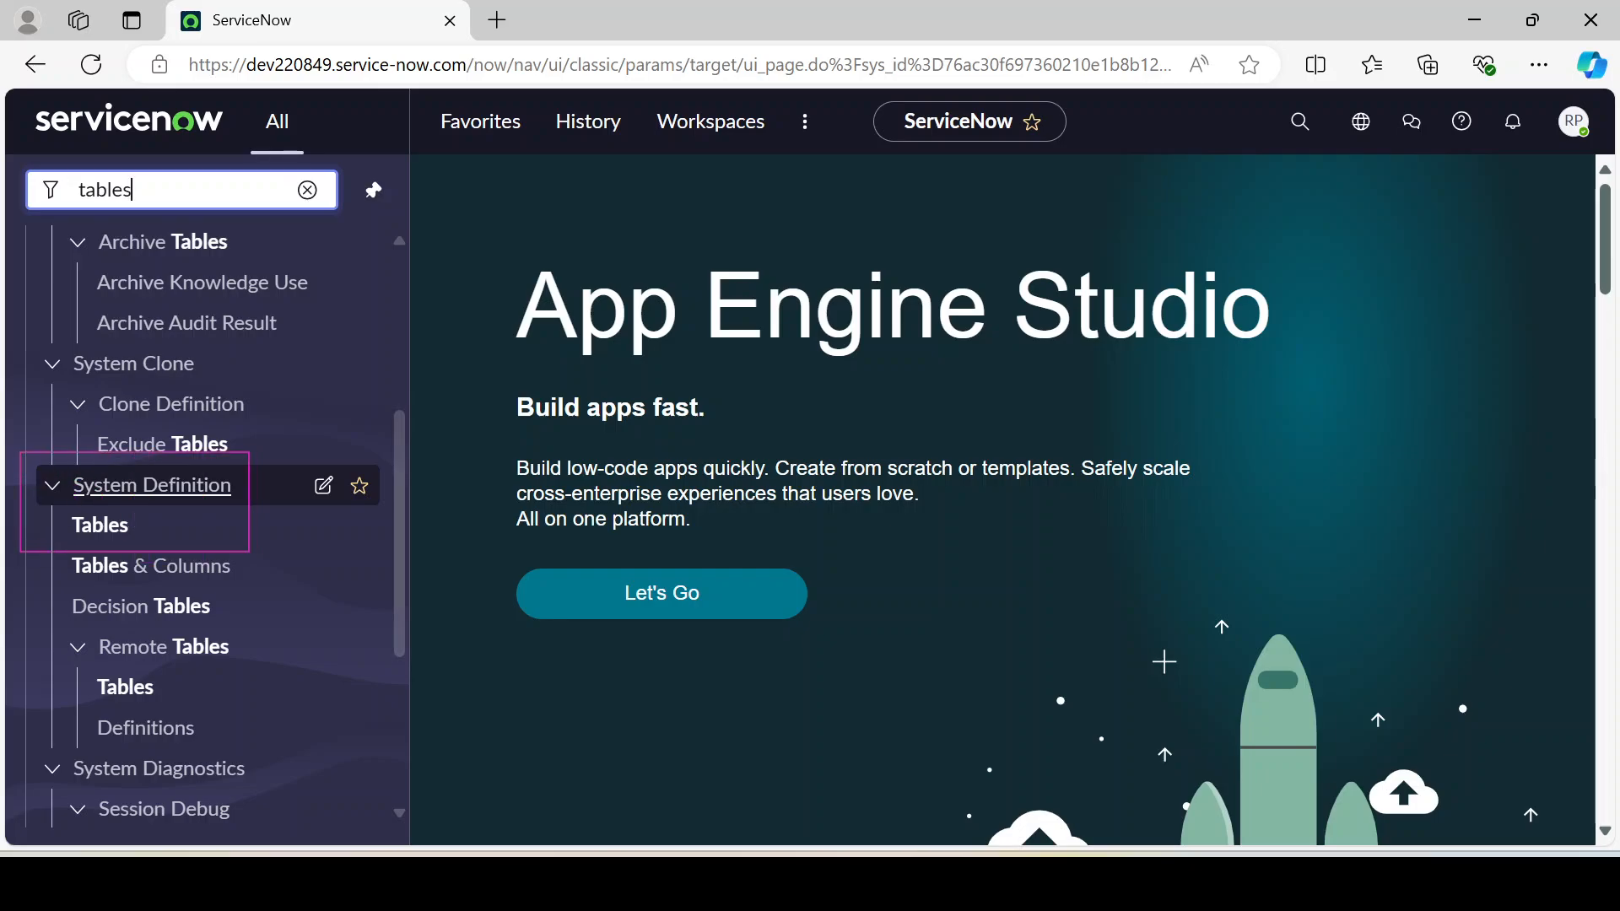
click(103, 533)
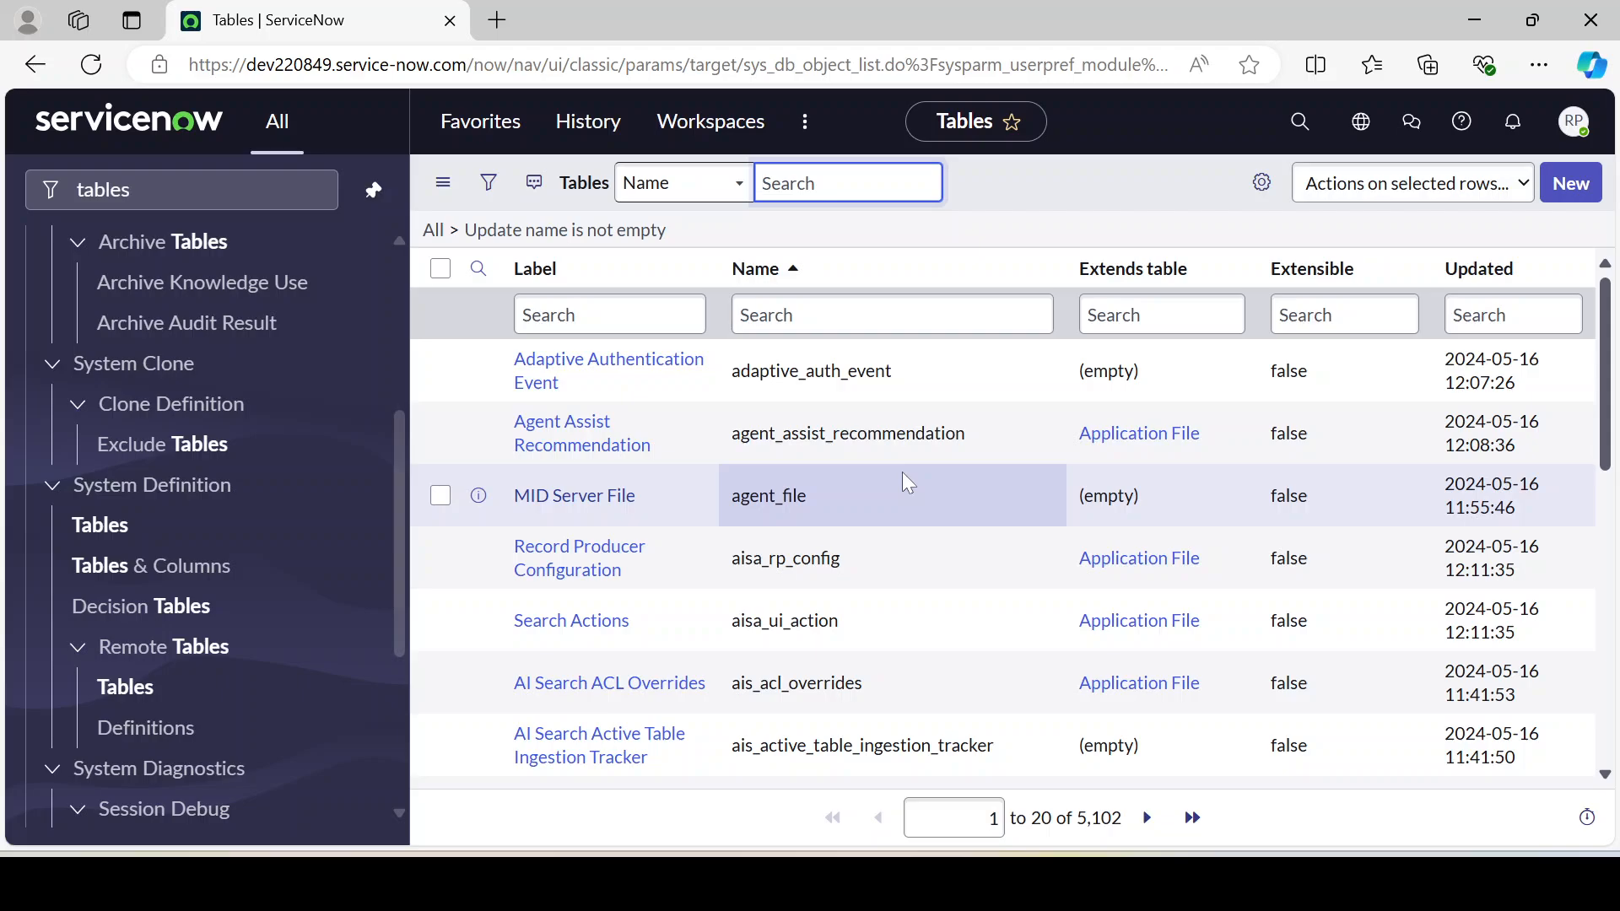
scroll(908, 483, down, 5)
scroll(959, 453, up, 5)
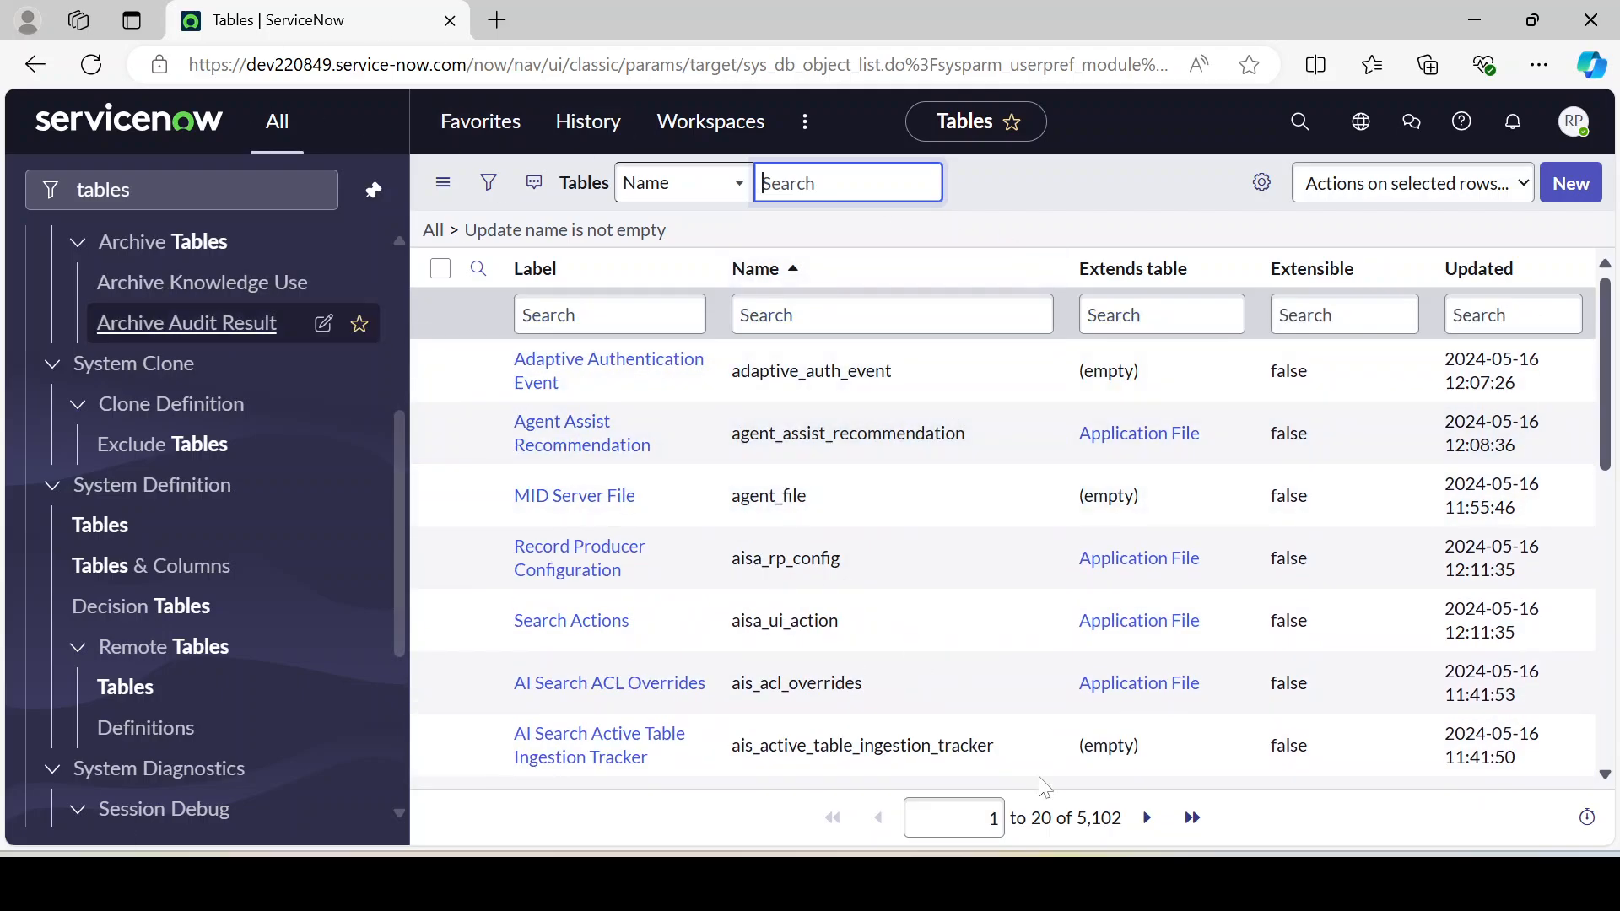
drag(1077, 820, 1129, 831)
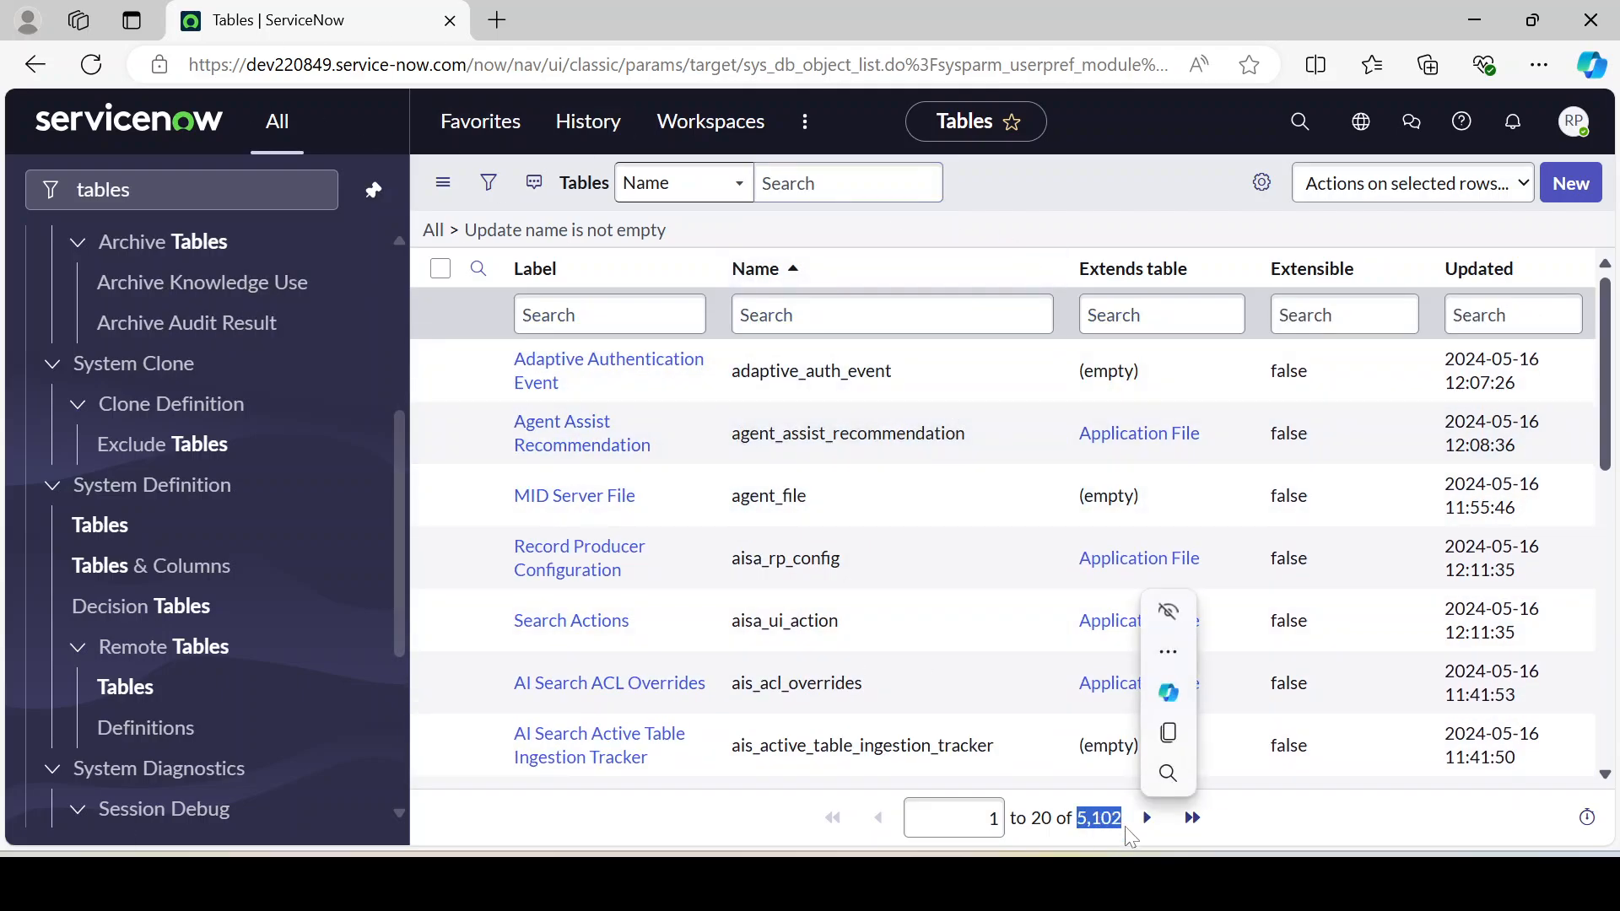
click(1049, 201)
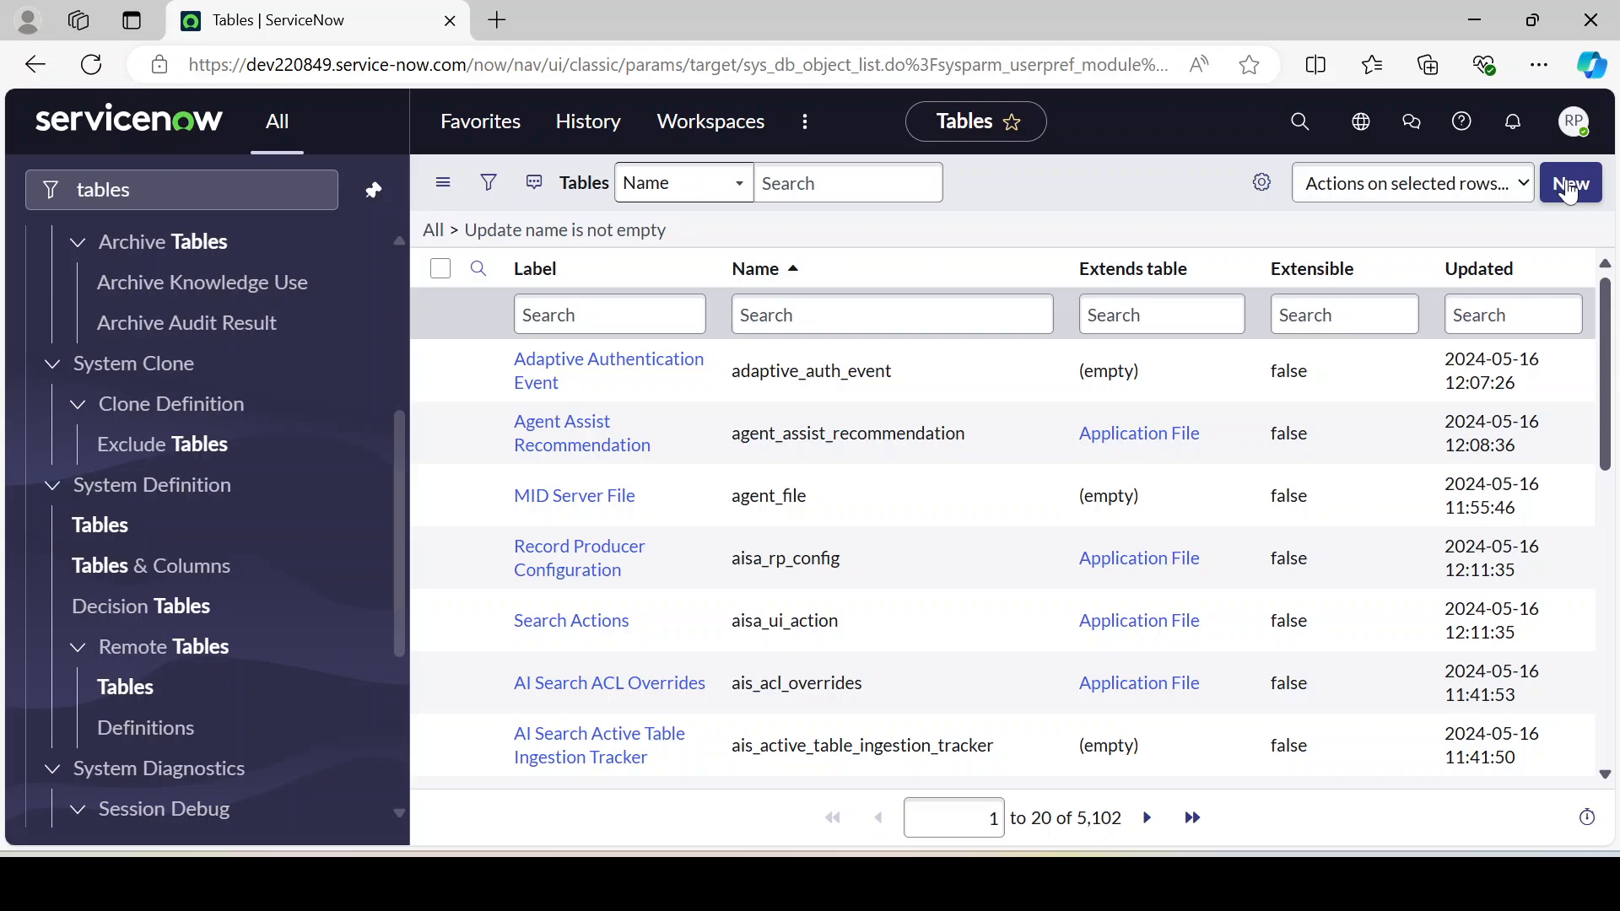
- Start a new table record and look over its form, including the Columns section and the Application field
click(1568, 189)
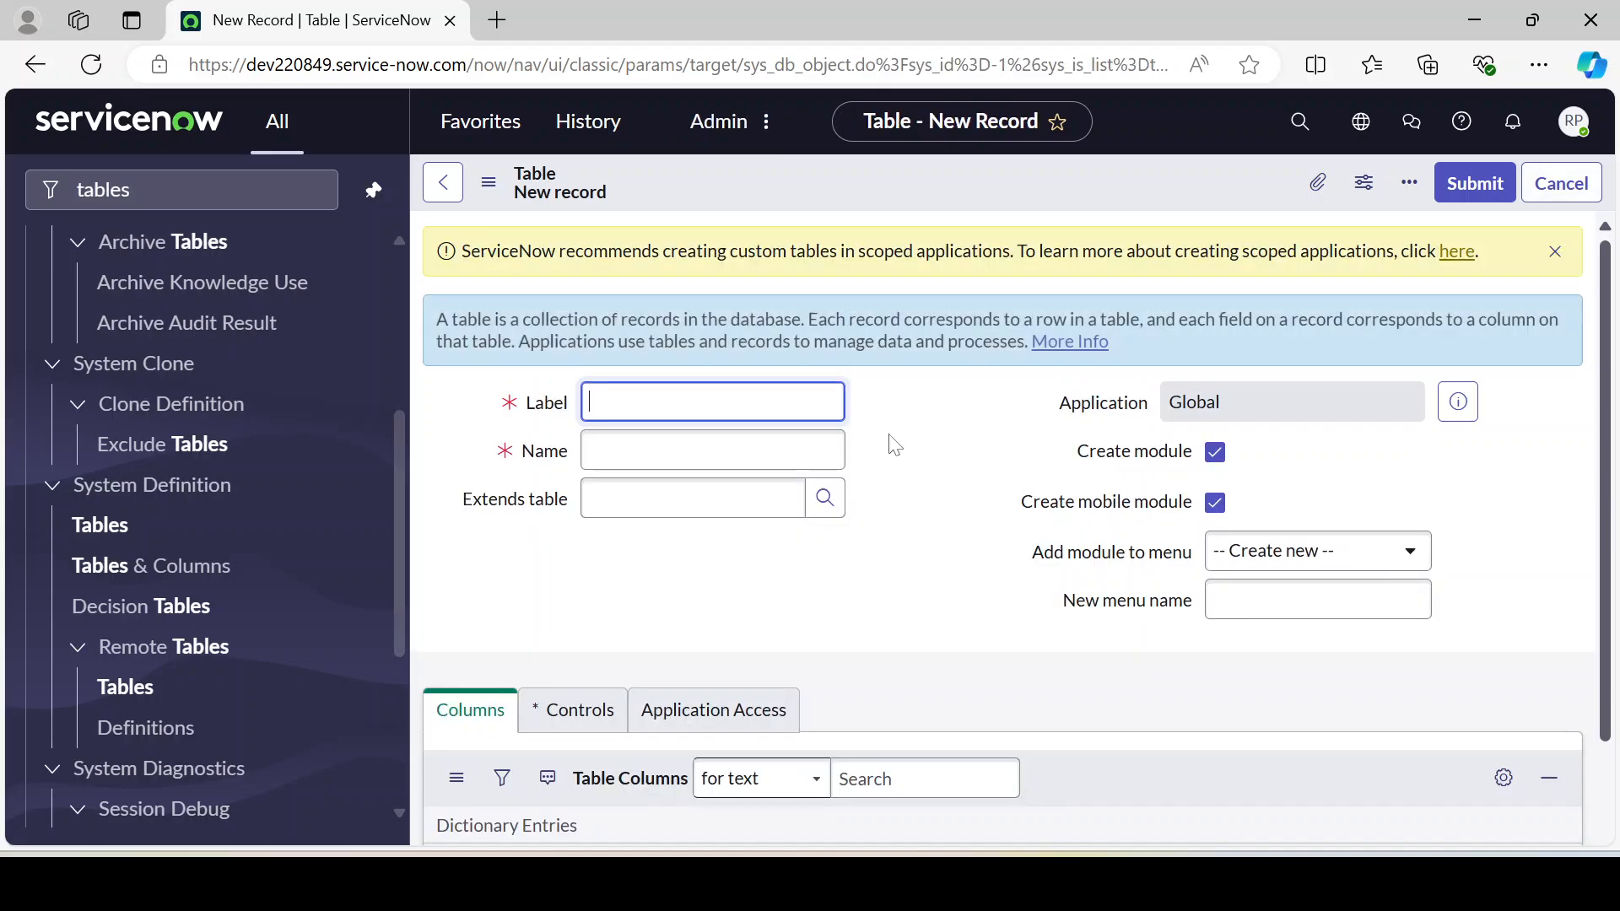
scroll(907, 541, down, 3)
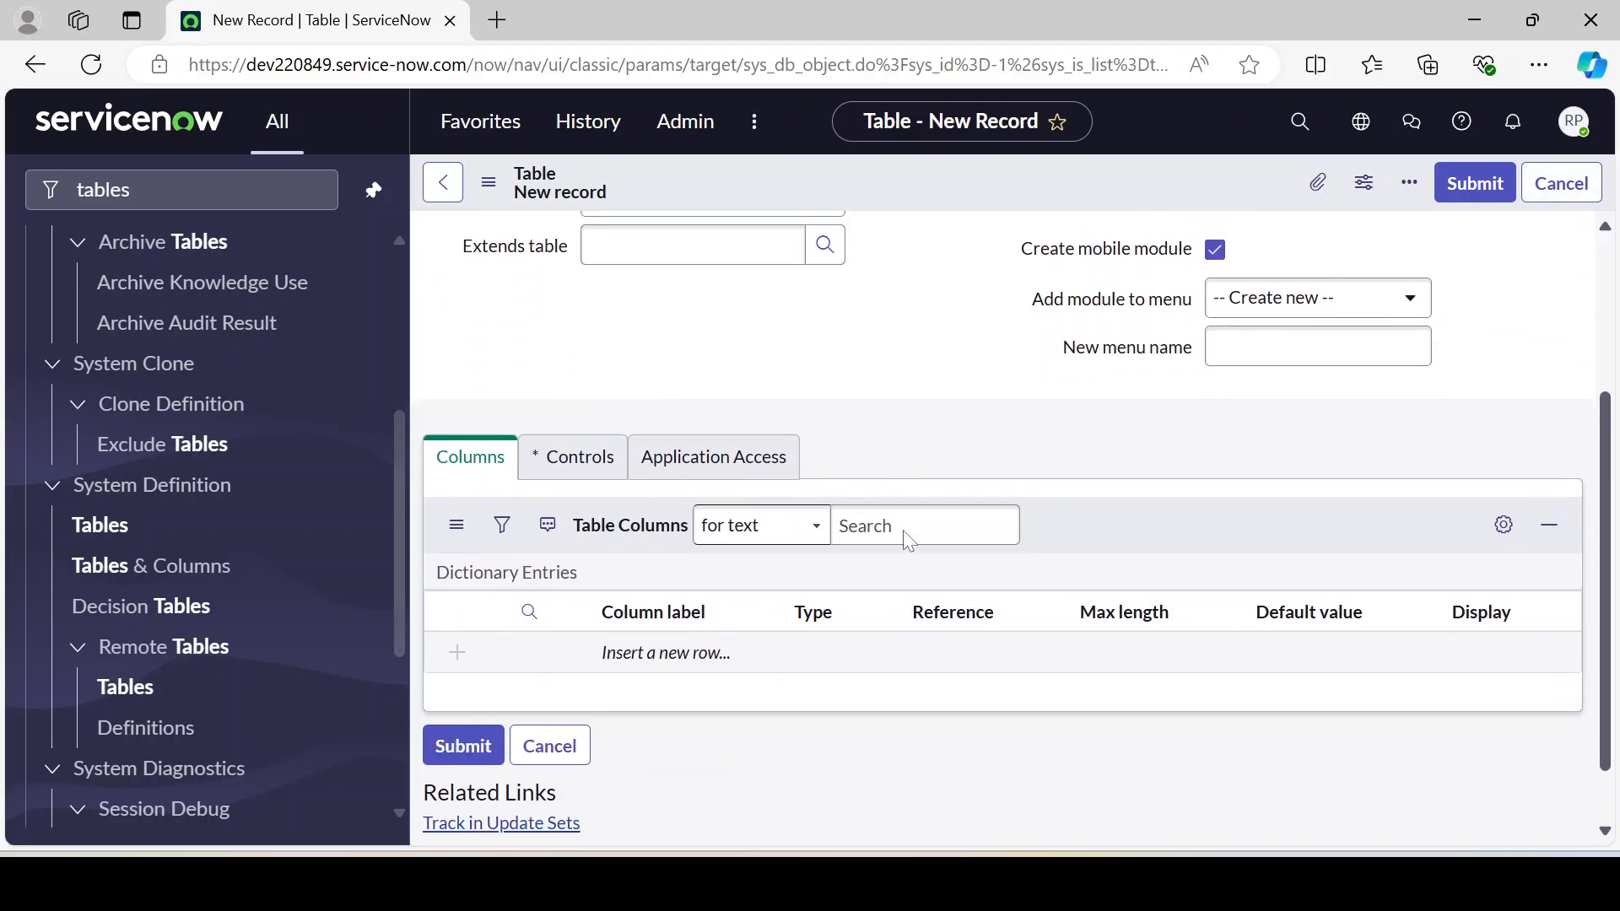
scroll(907, 541, up, 3)
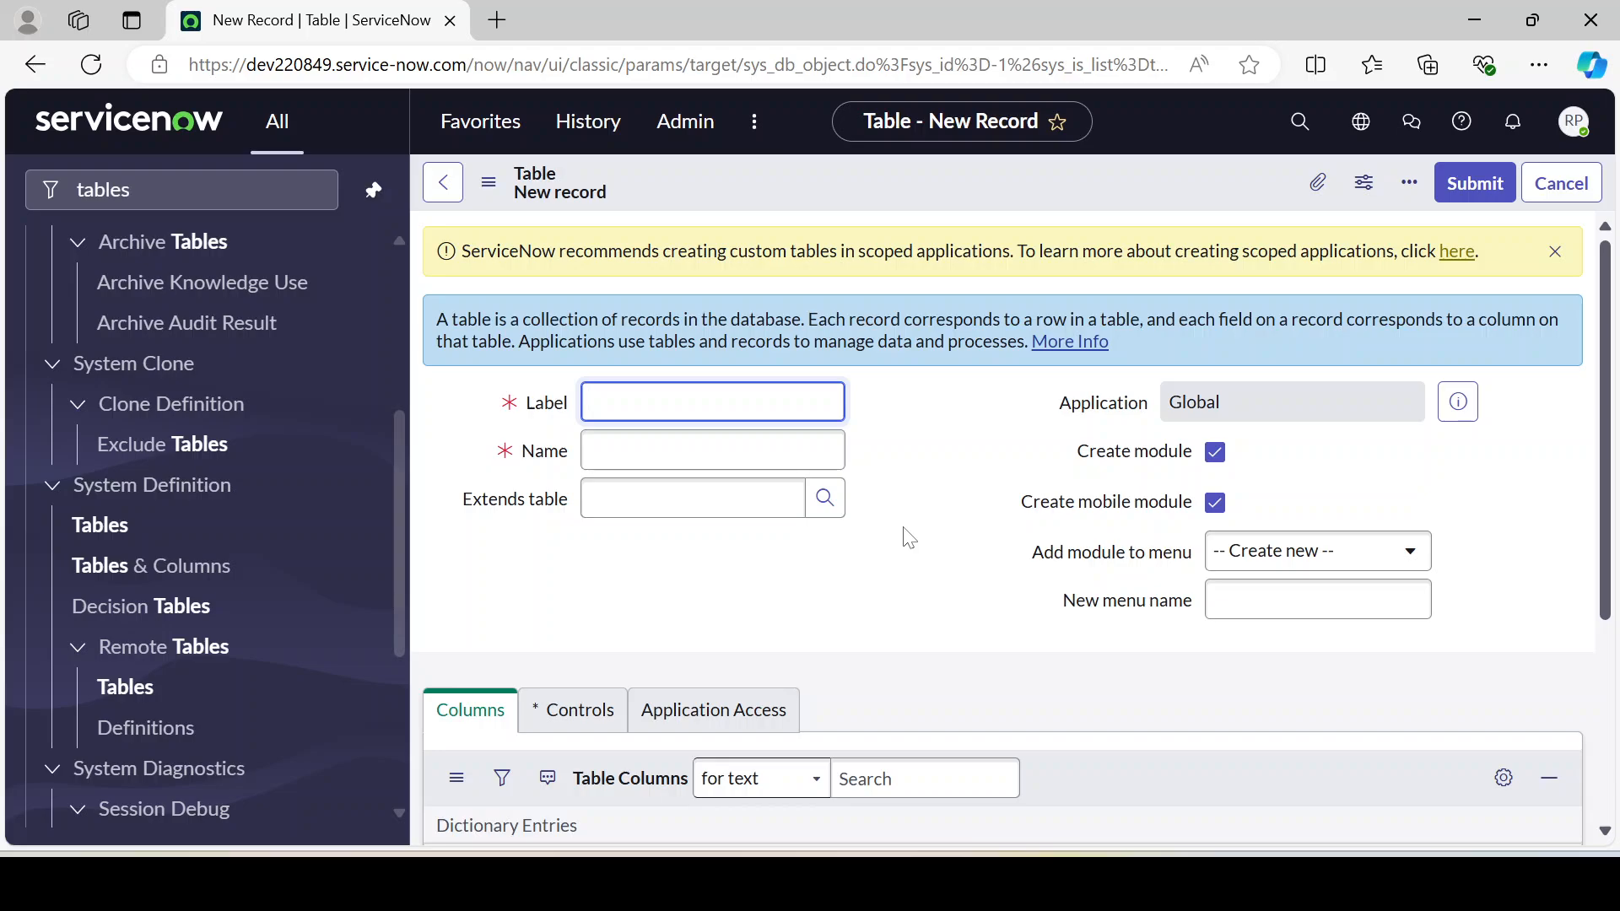
drag(1056, 405, 1276, 397)
click(1232, 403)
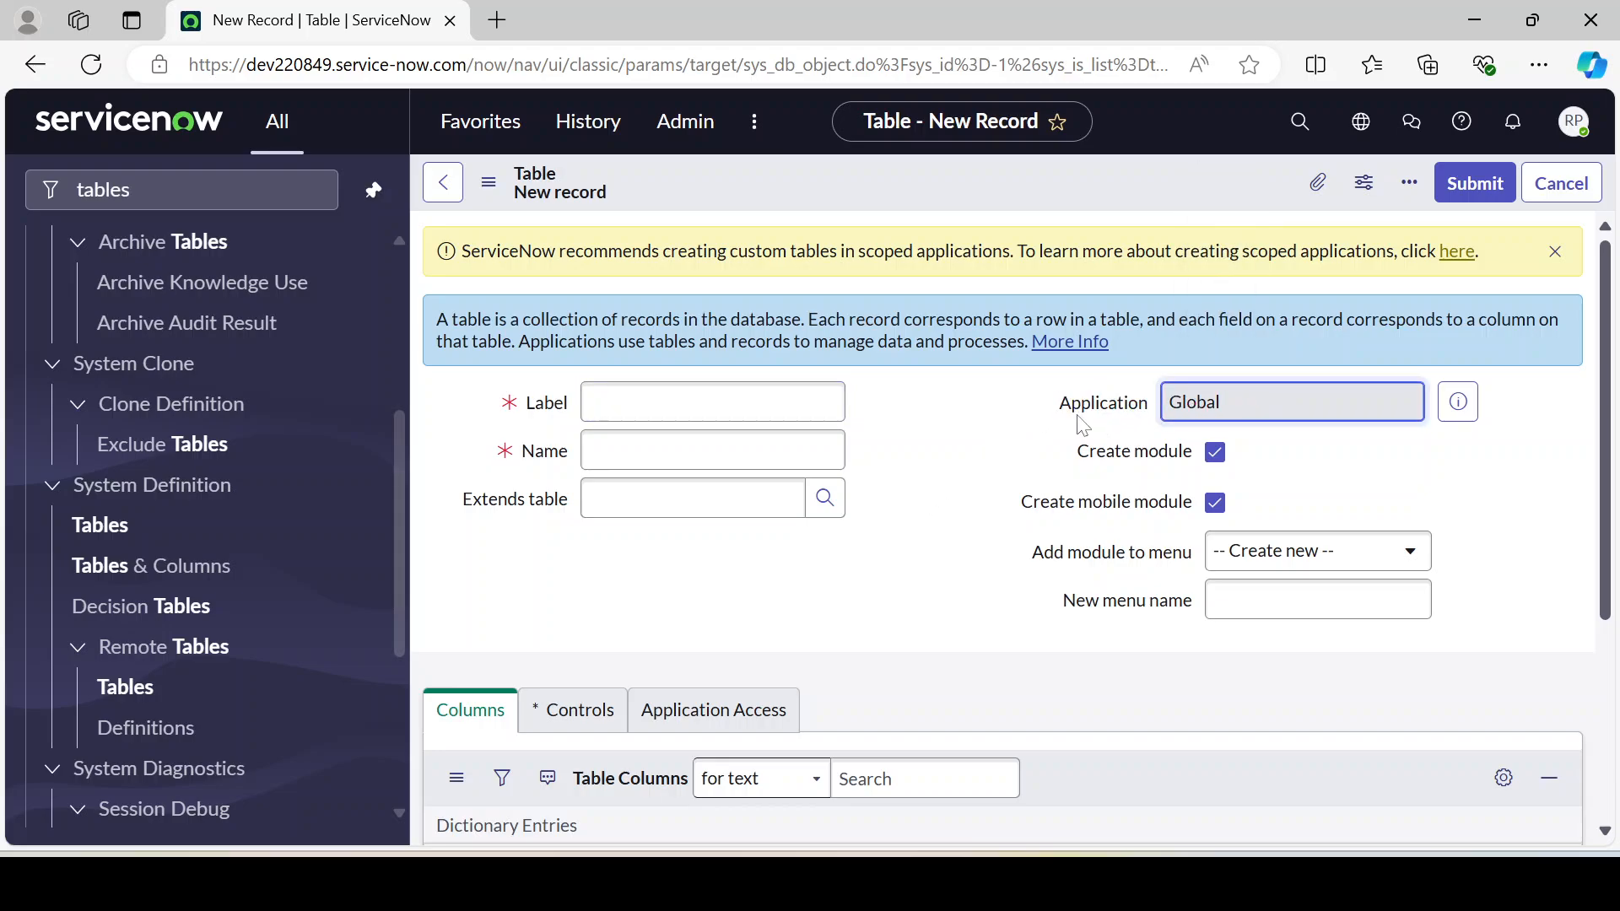
drag(1254, 402, 1066, 419)
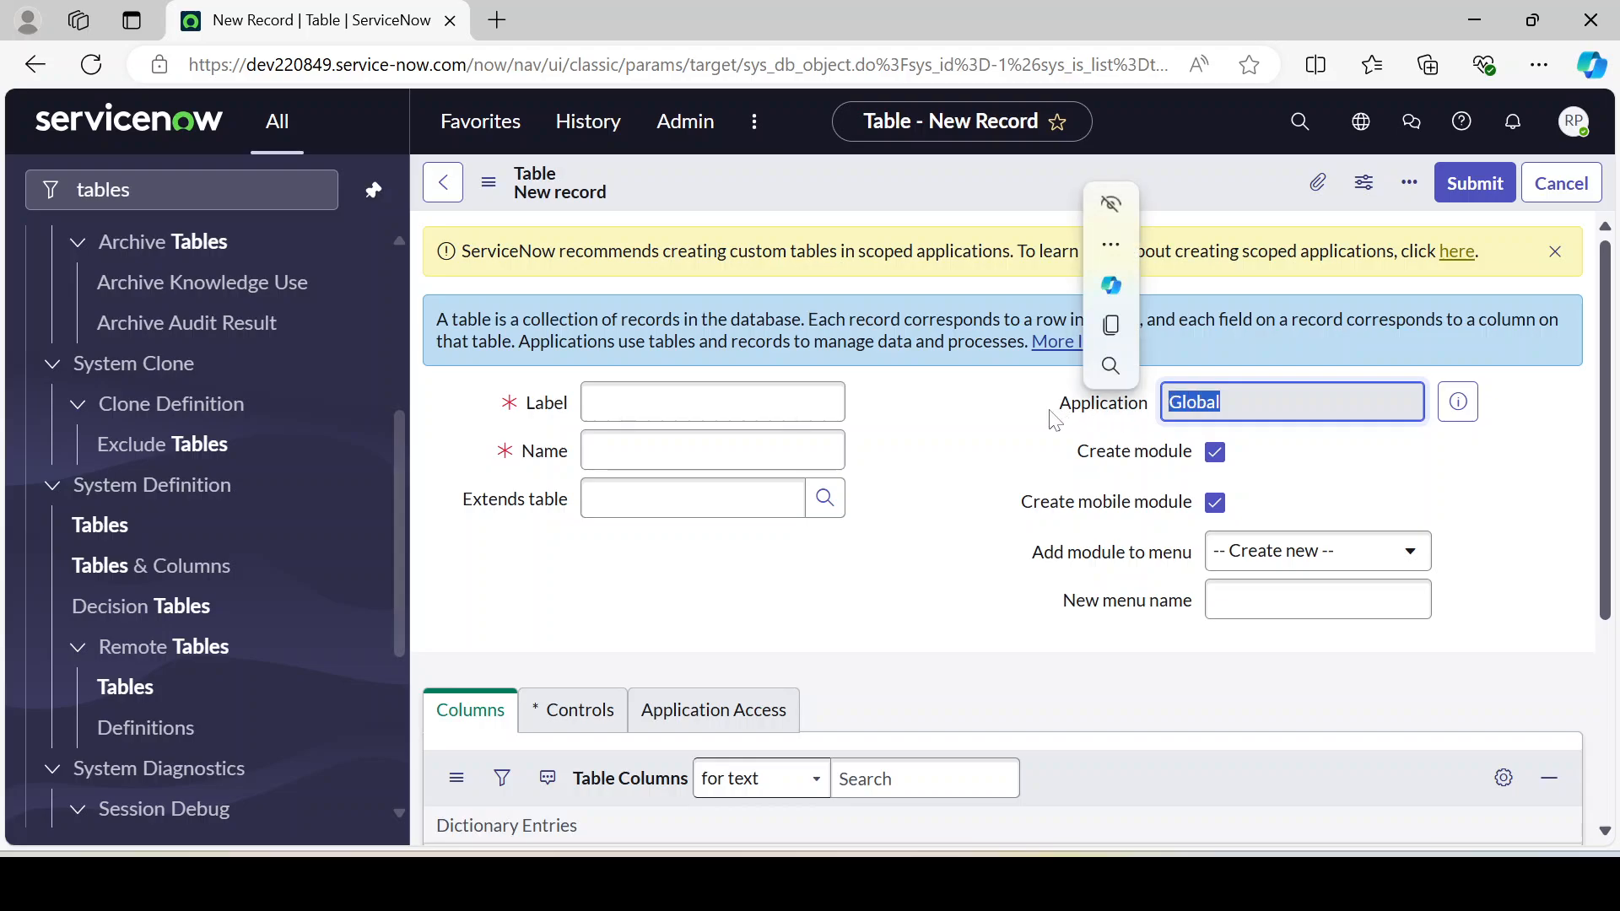
click(780, 407)
click(923, 442)
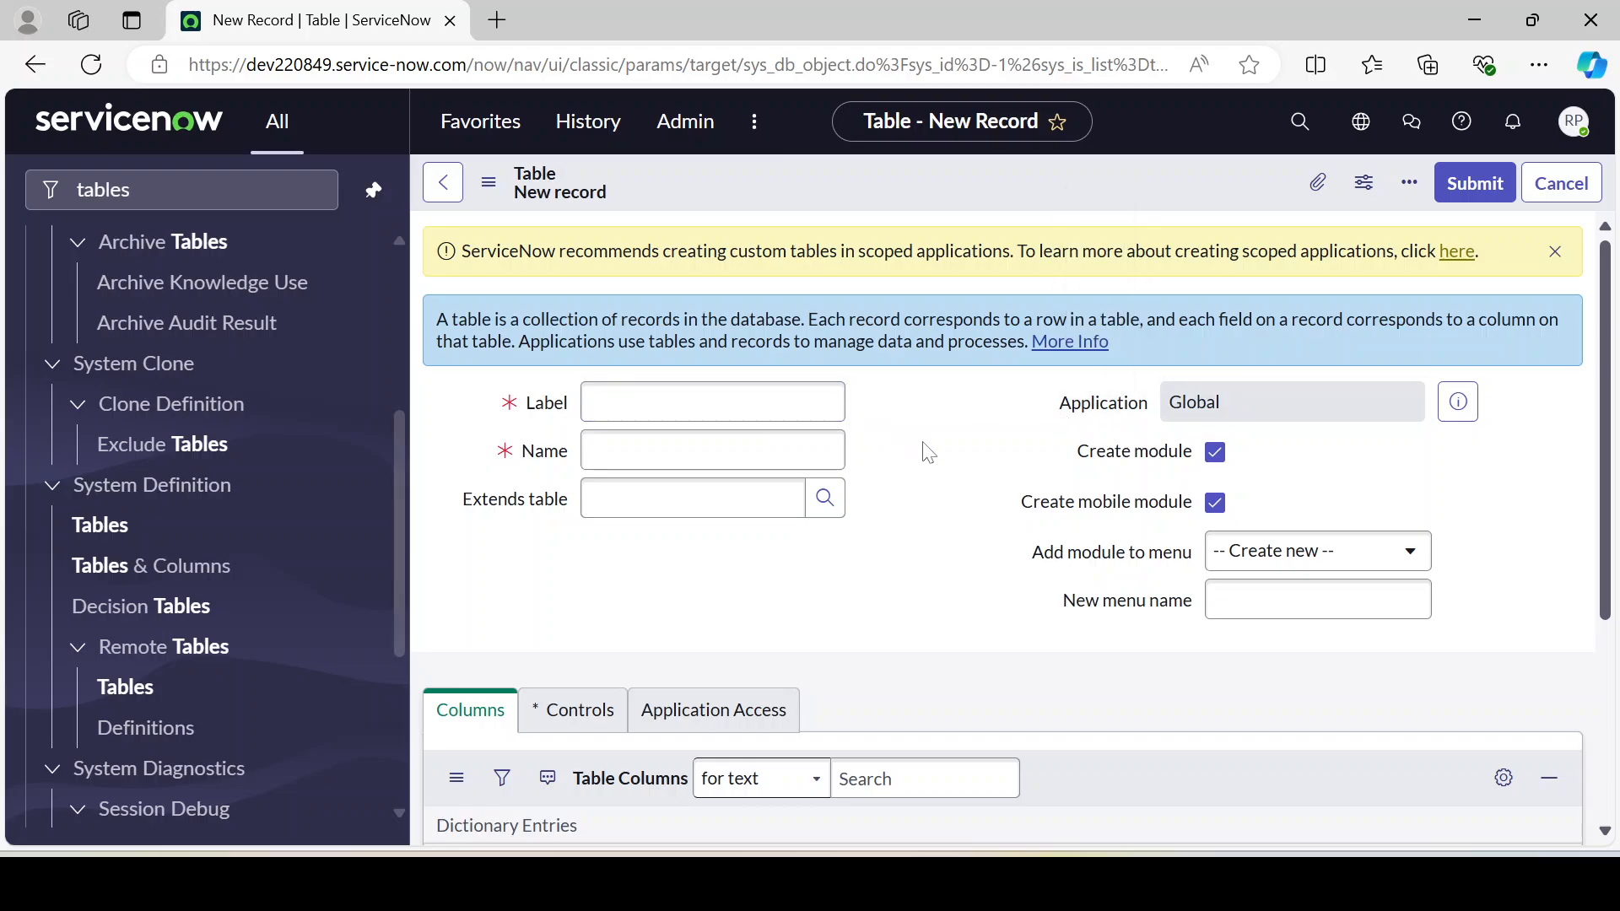
- Set the new table's label to "My Ticket" and check the Name field filled in from it
click(713, 402)
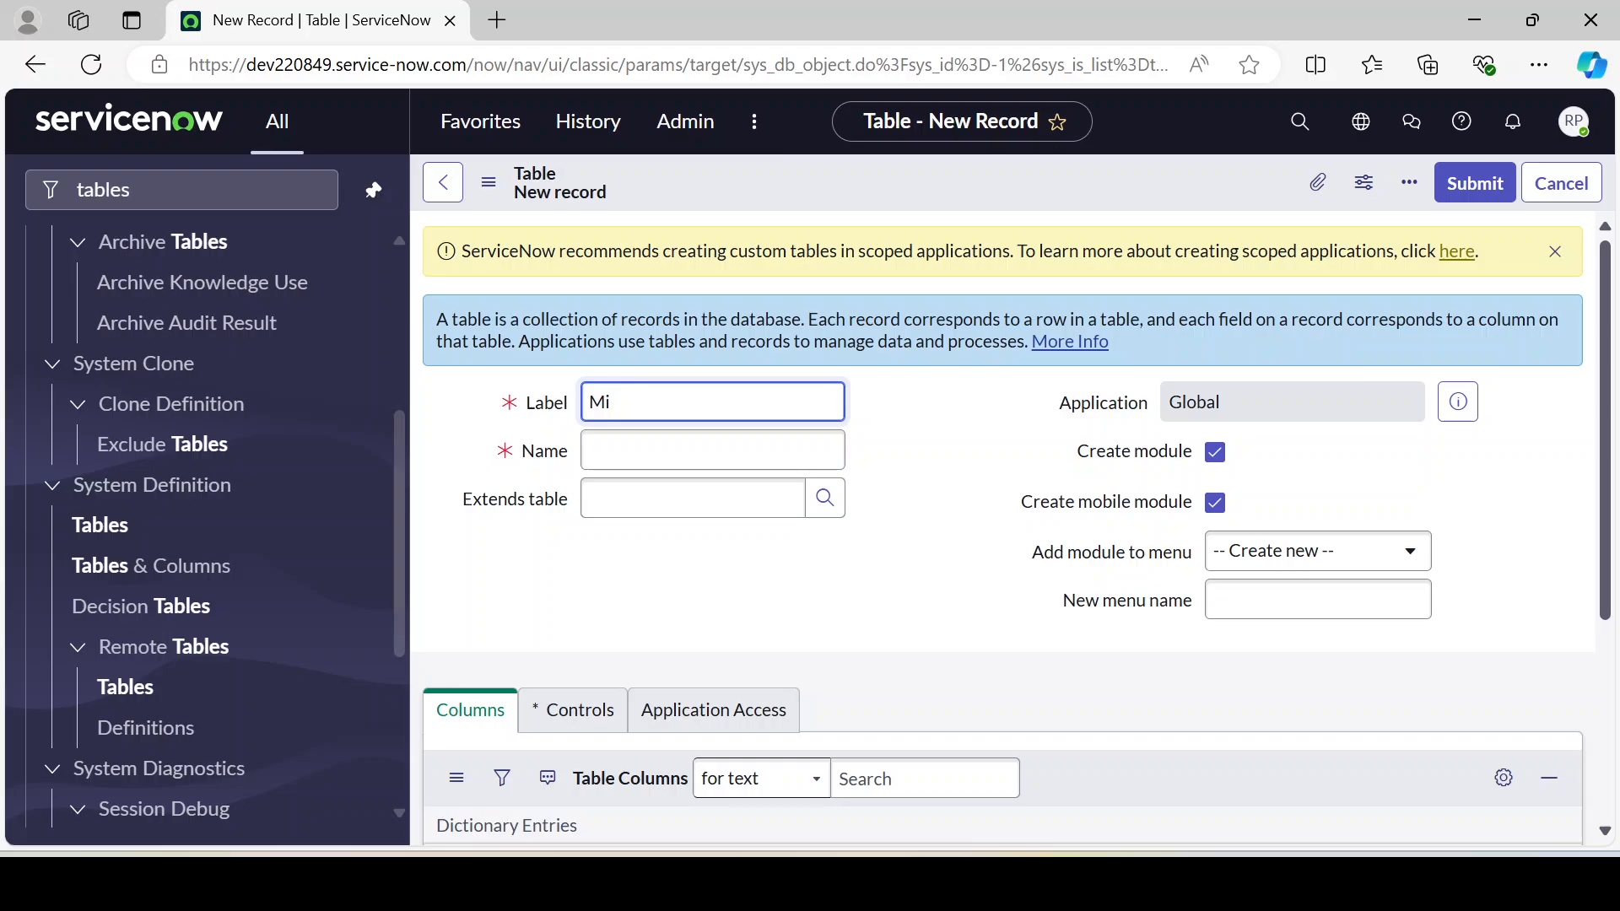
text(Ticket)
click(915, 510)
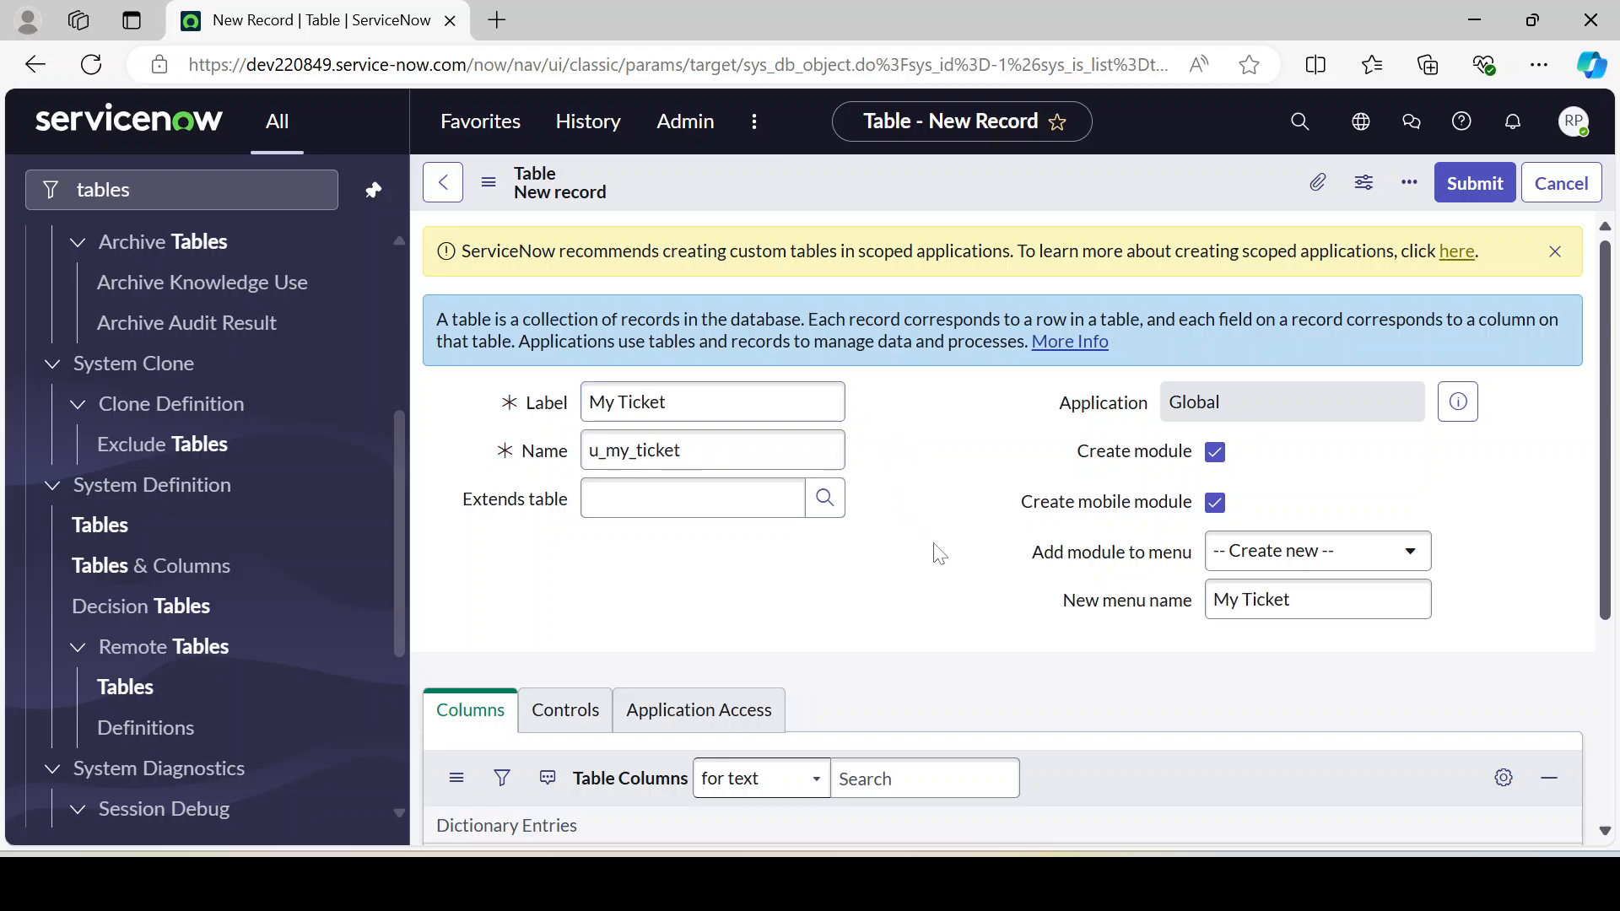
click(689, 452)
drag(687, 452, 517, 448)
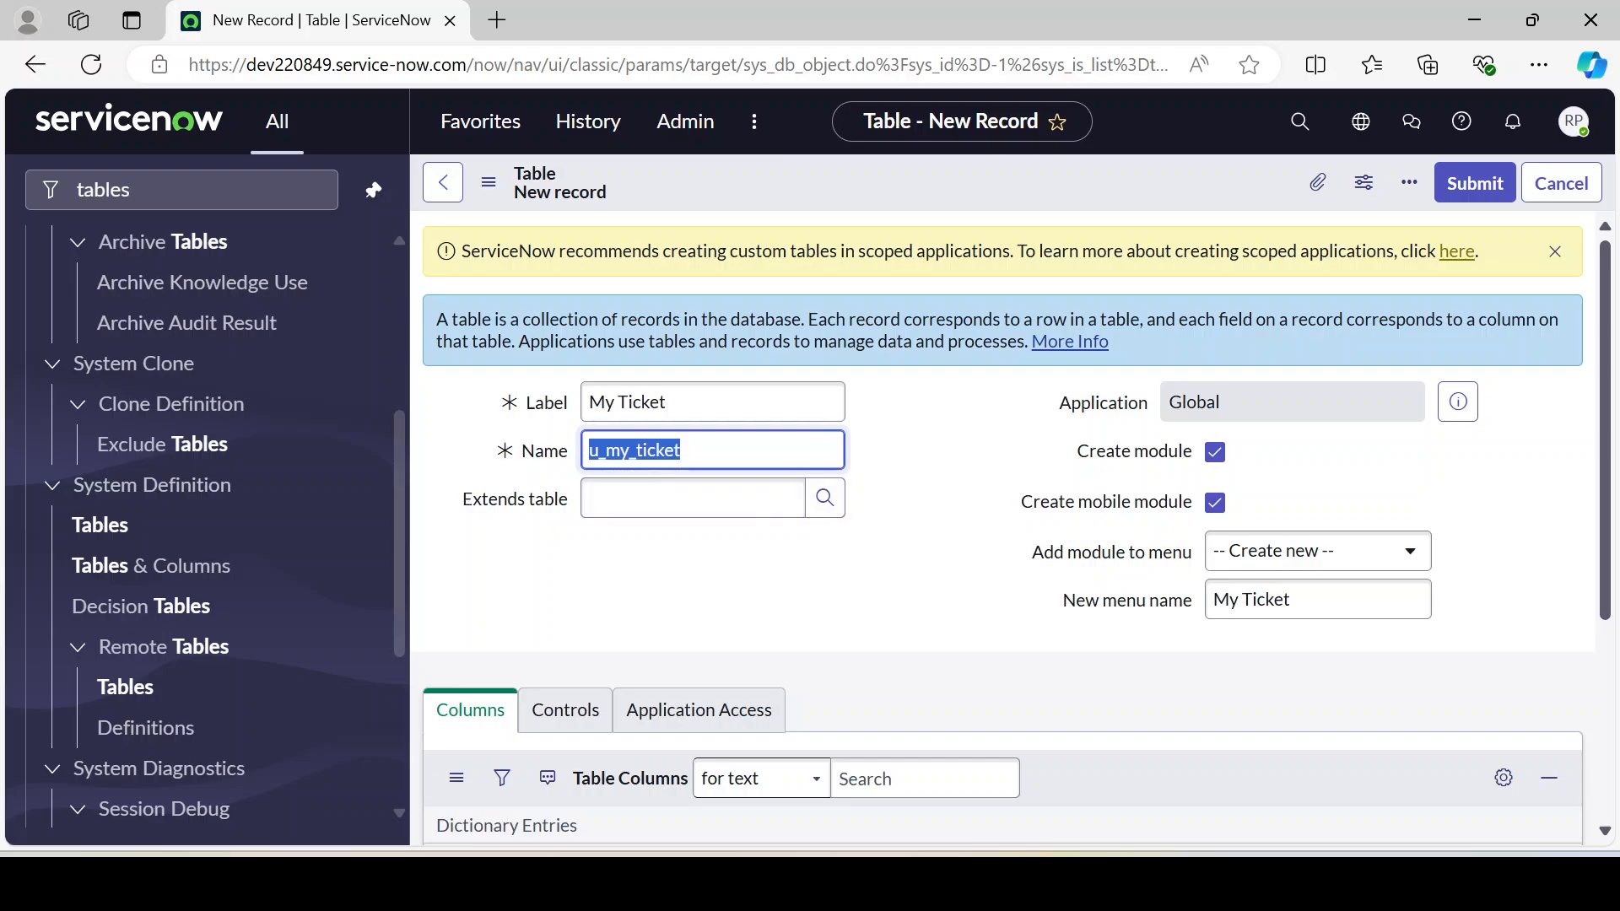
click(736, 452)
click(939, 460)
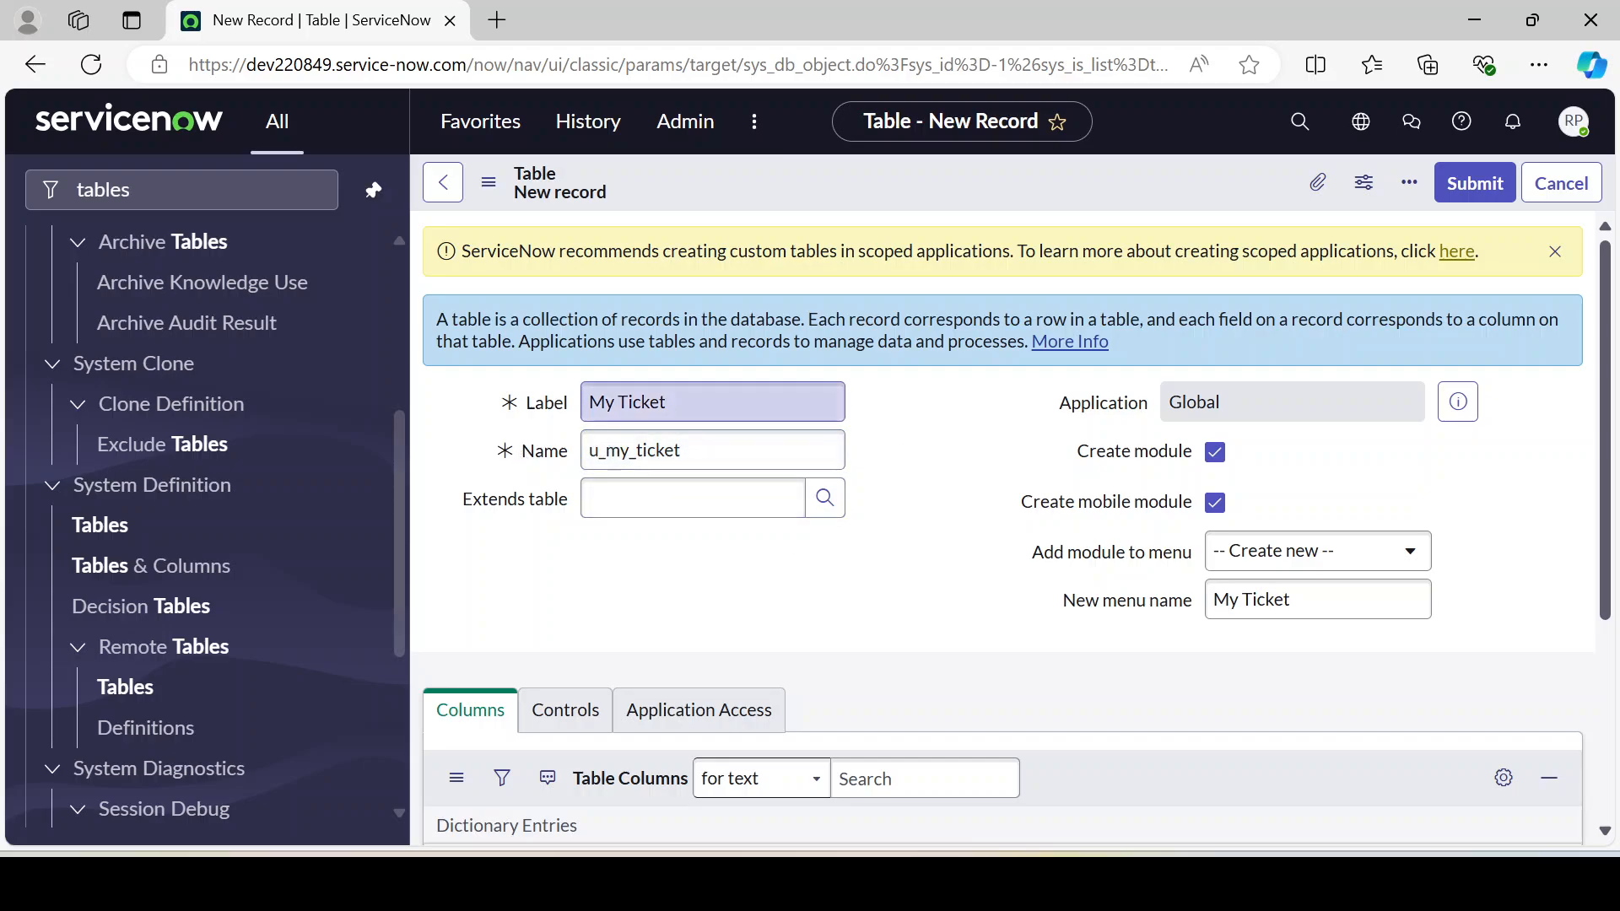
drag(687, 453, 535, 448)
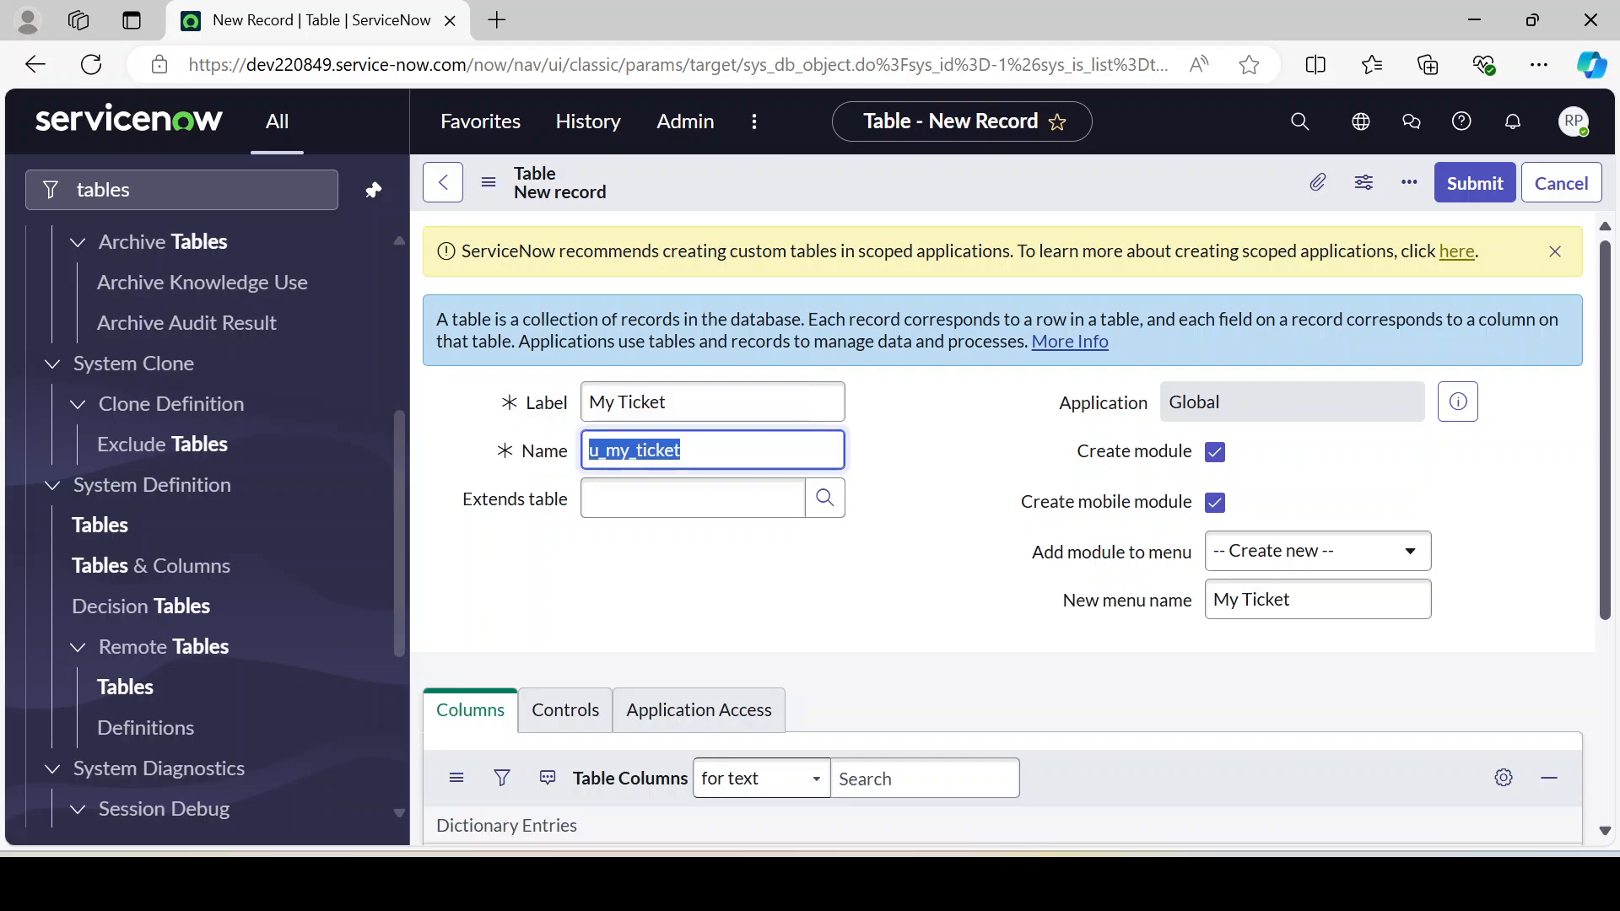
click(707, 451)
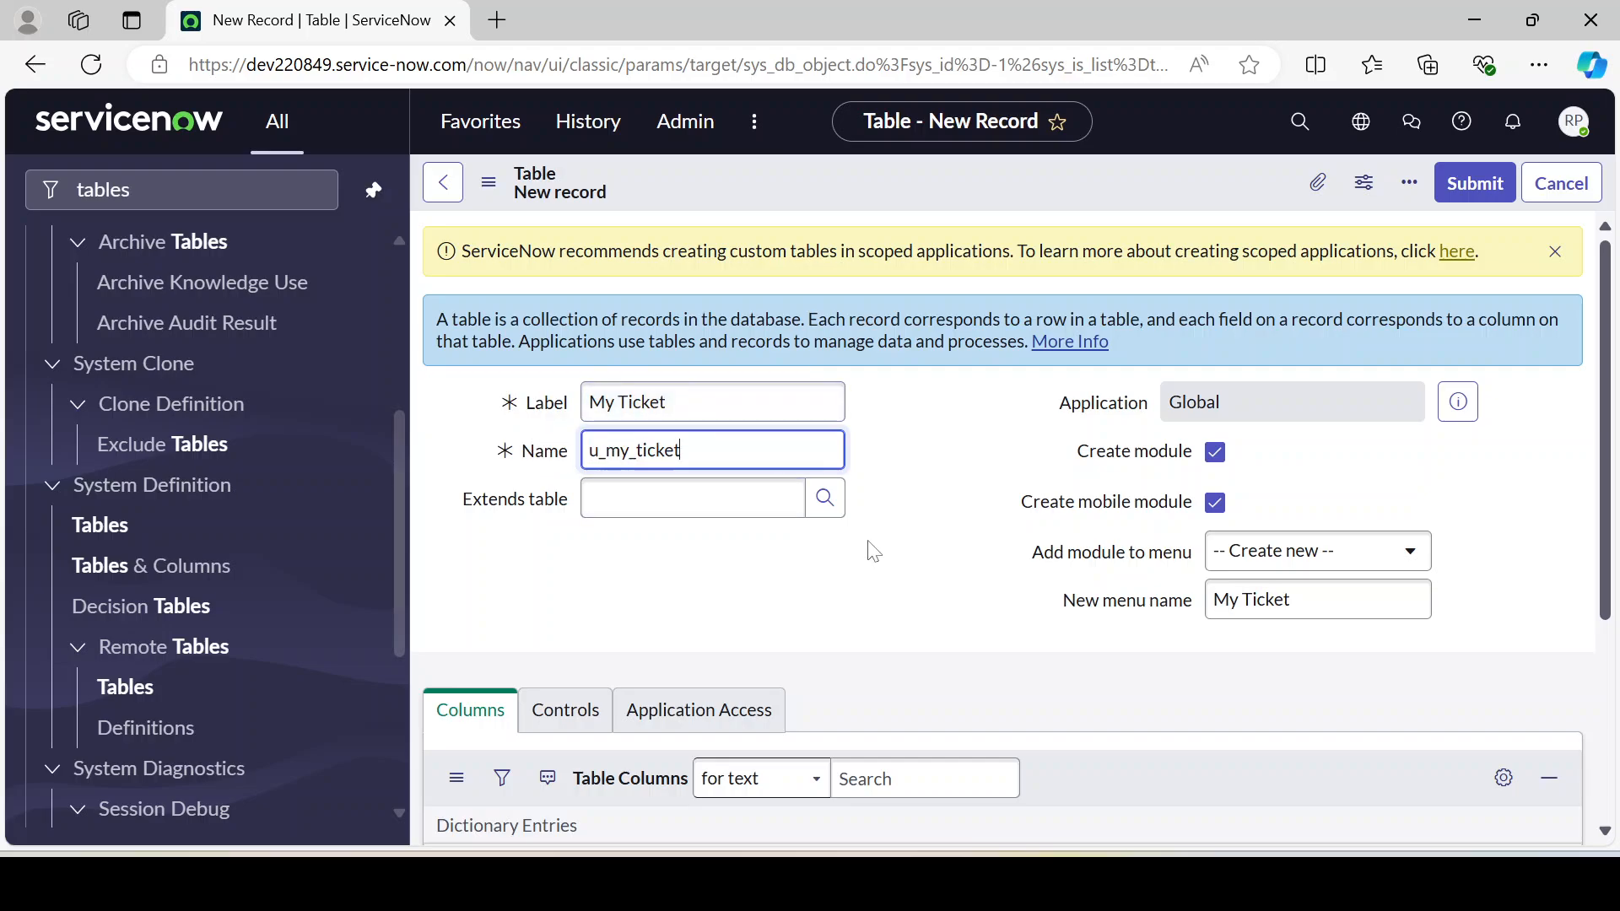
click(635, 524)
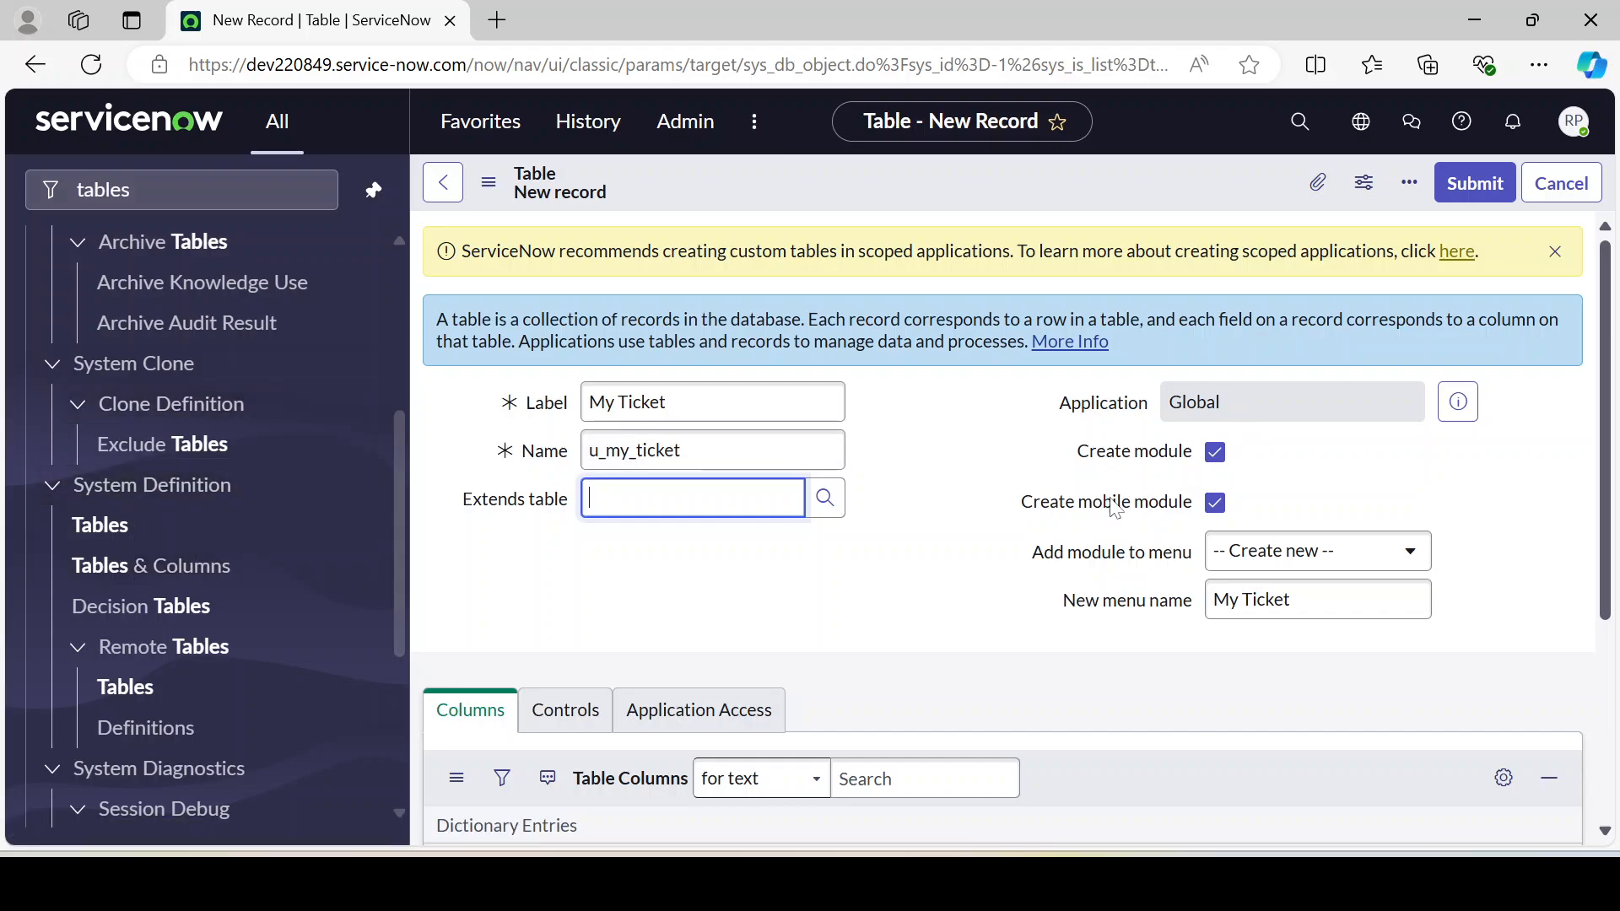
click(1216, 504)
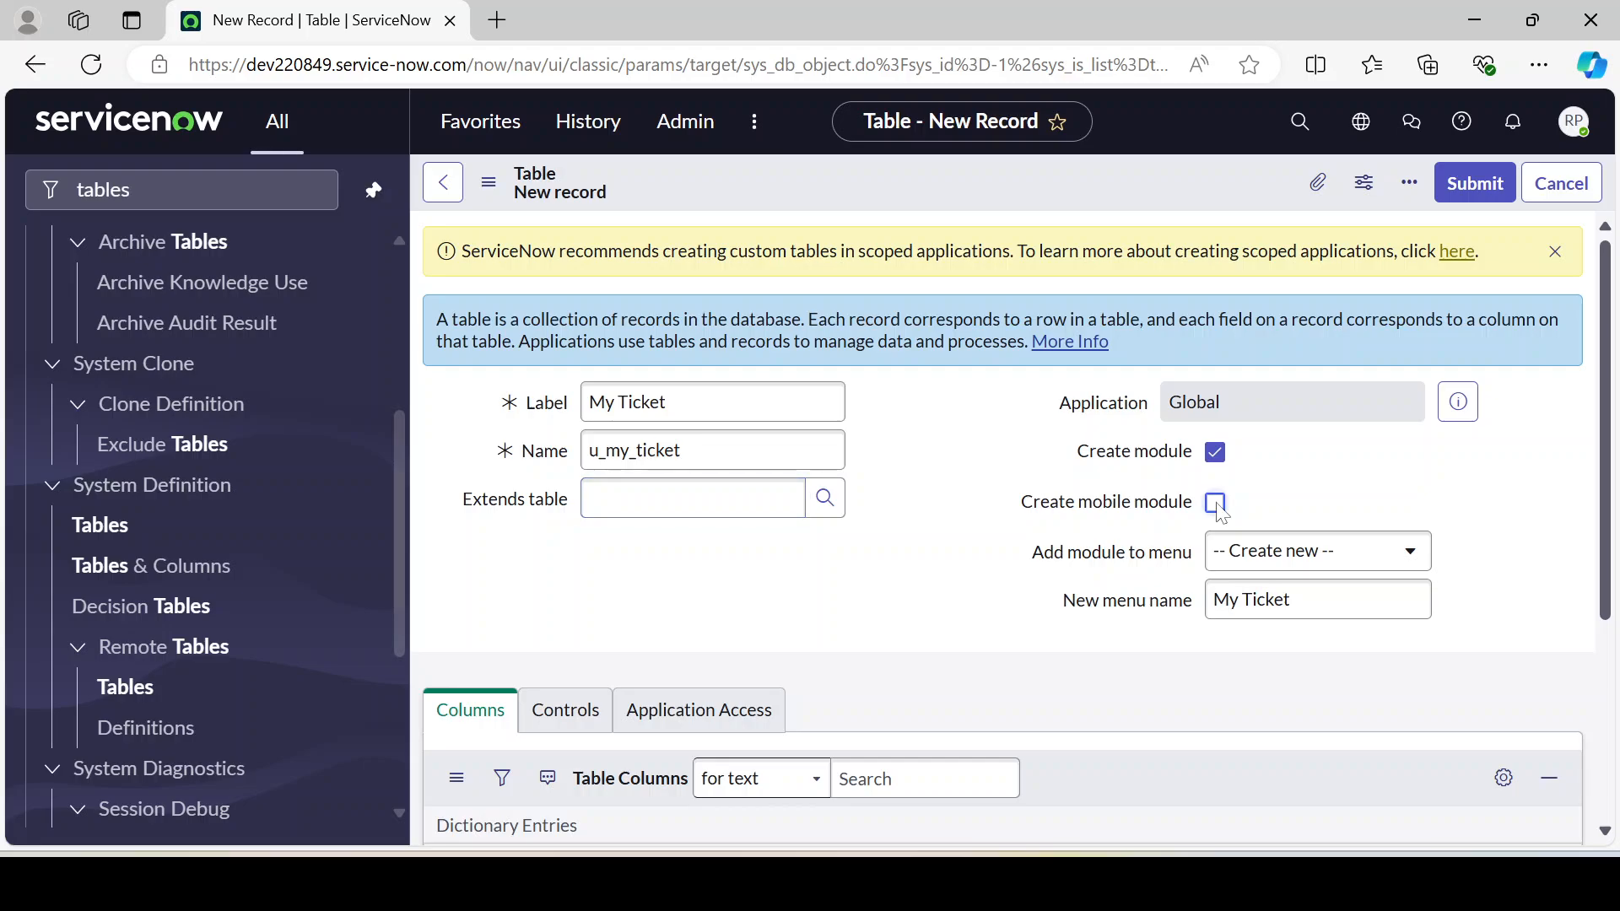
click(1216, 453)
click(1216, 453)
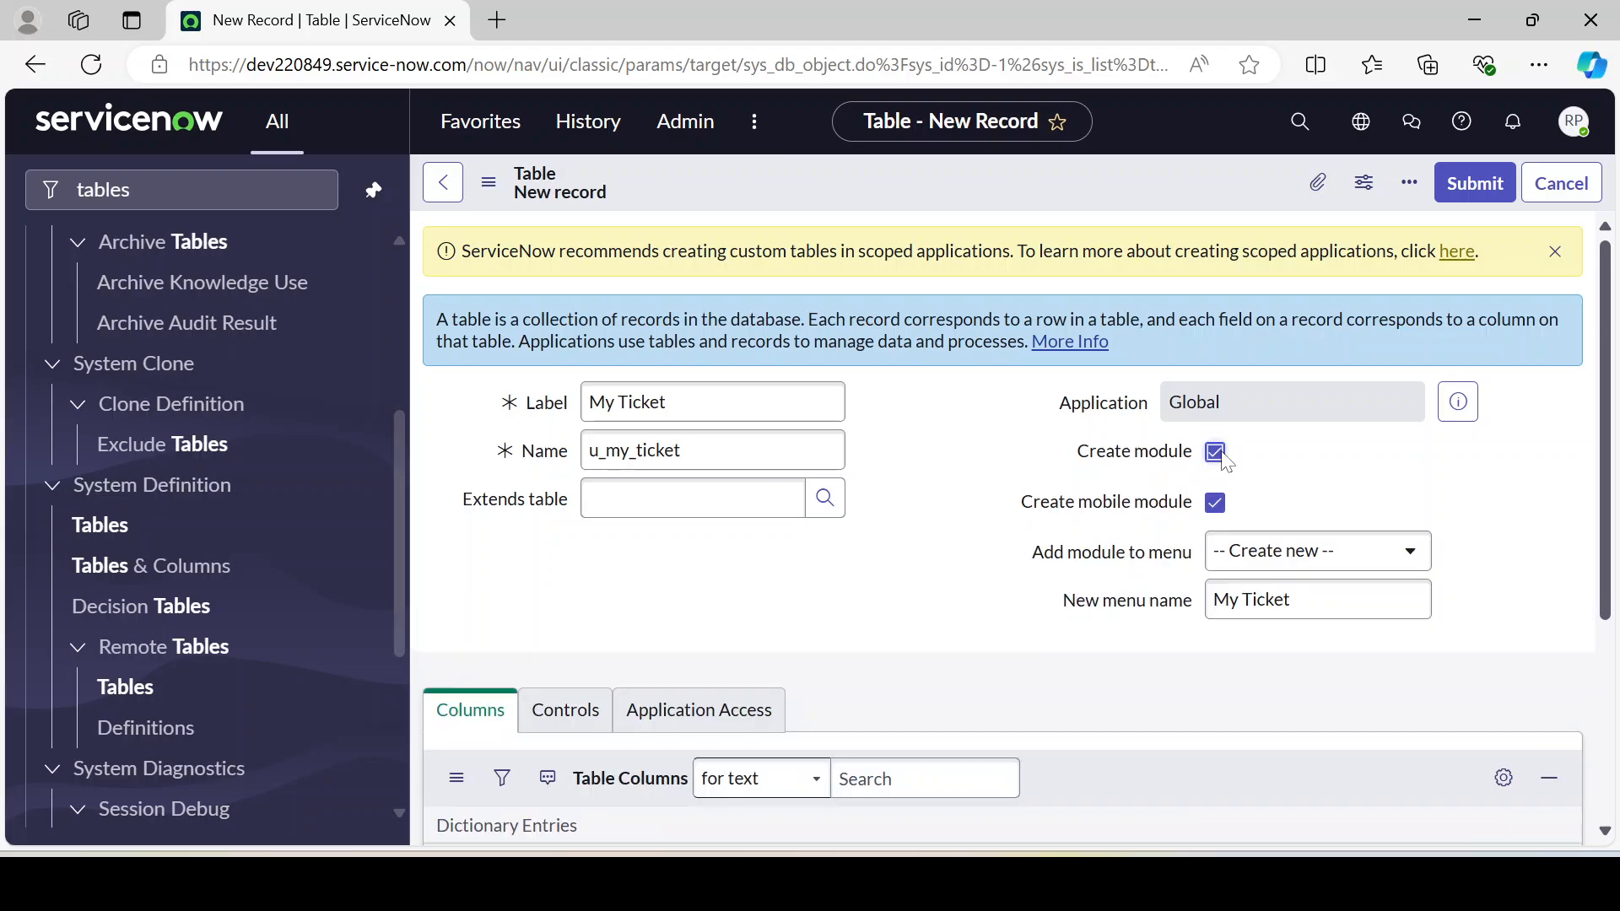
- Choose "-- Create new --" for Add module to menu and review the New menu name field
click(1334, 559)
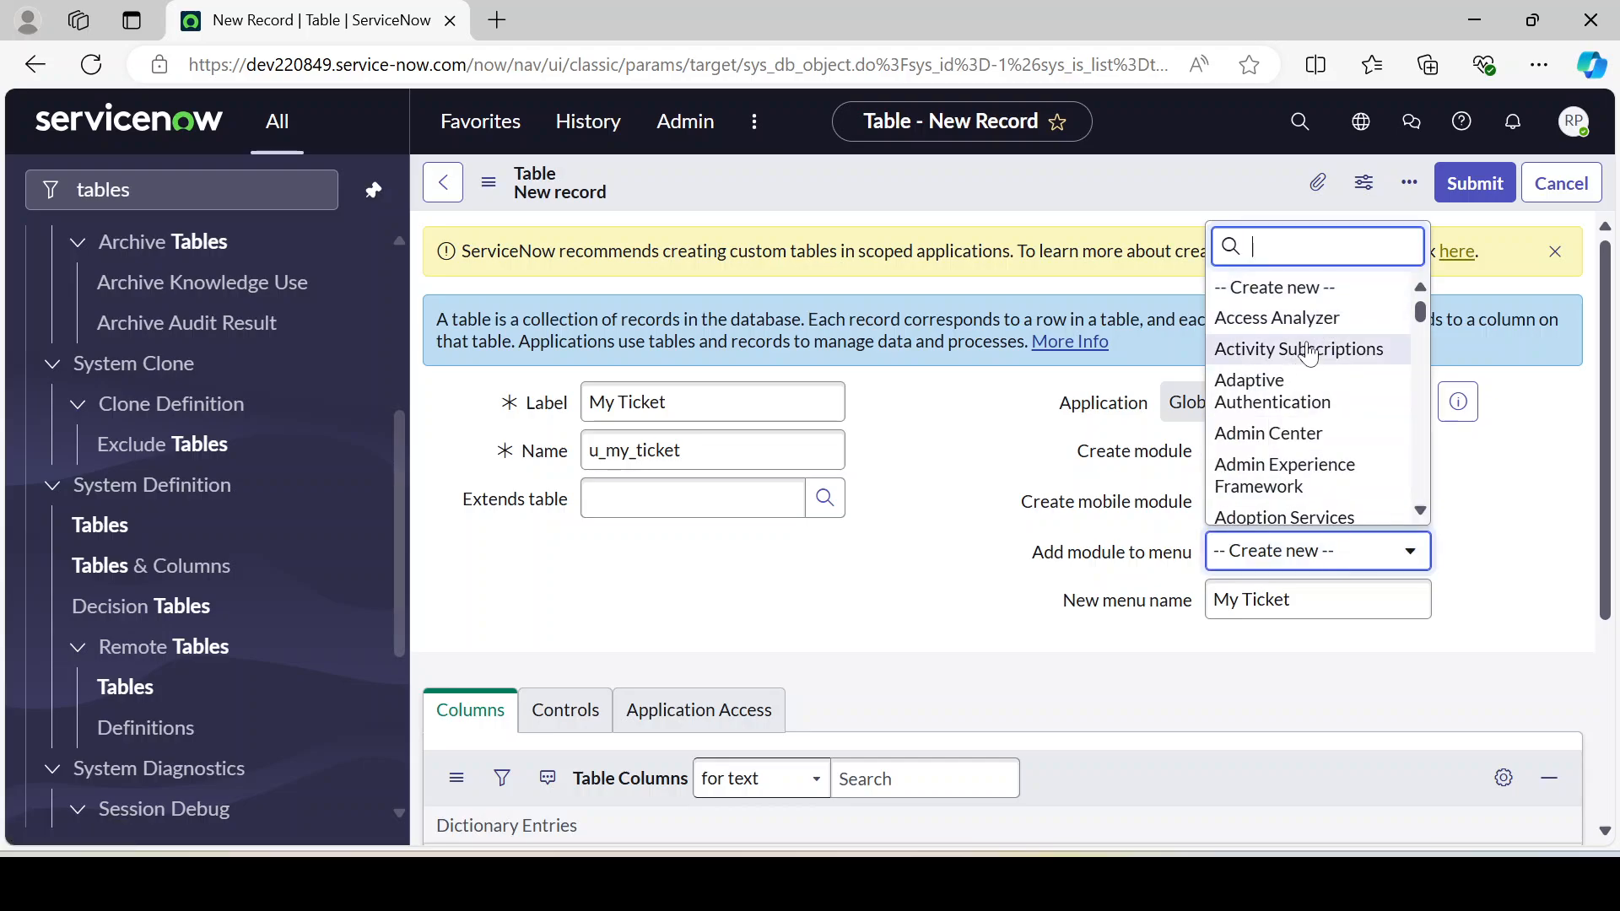
scroll(1295, 396, down, 5)
scroll(1302, 412, up, 5)
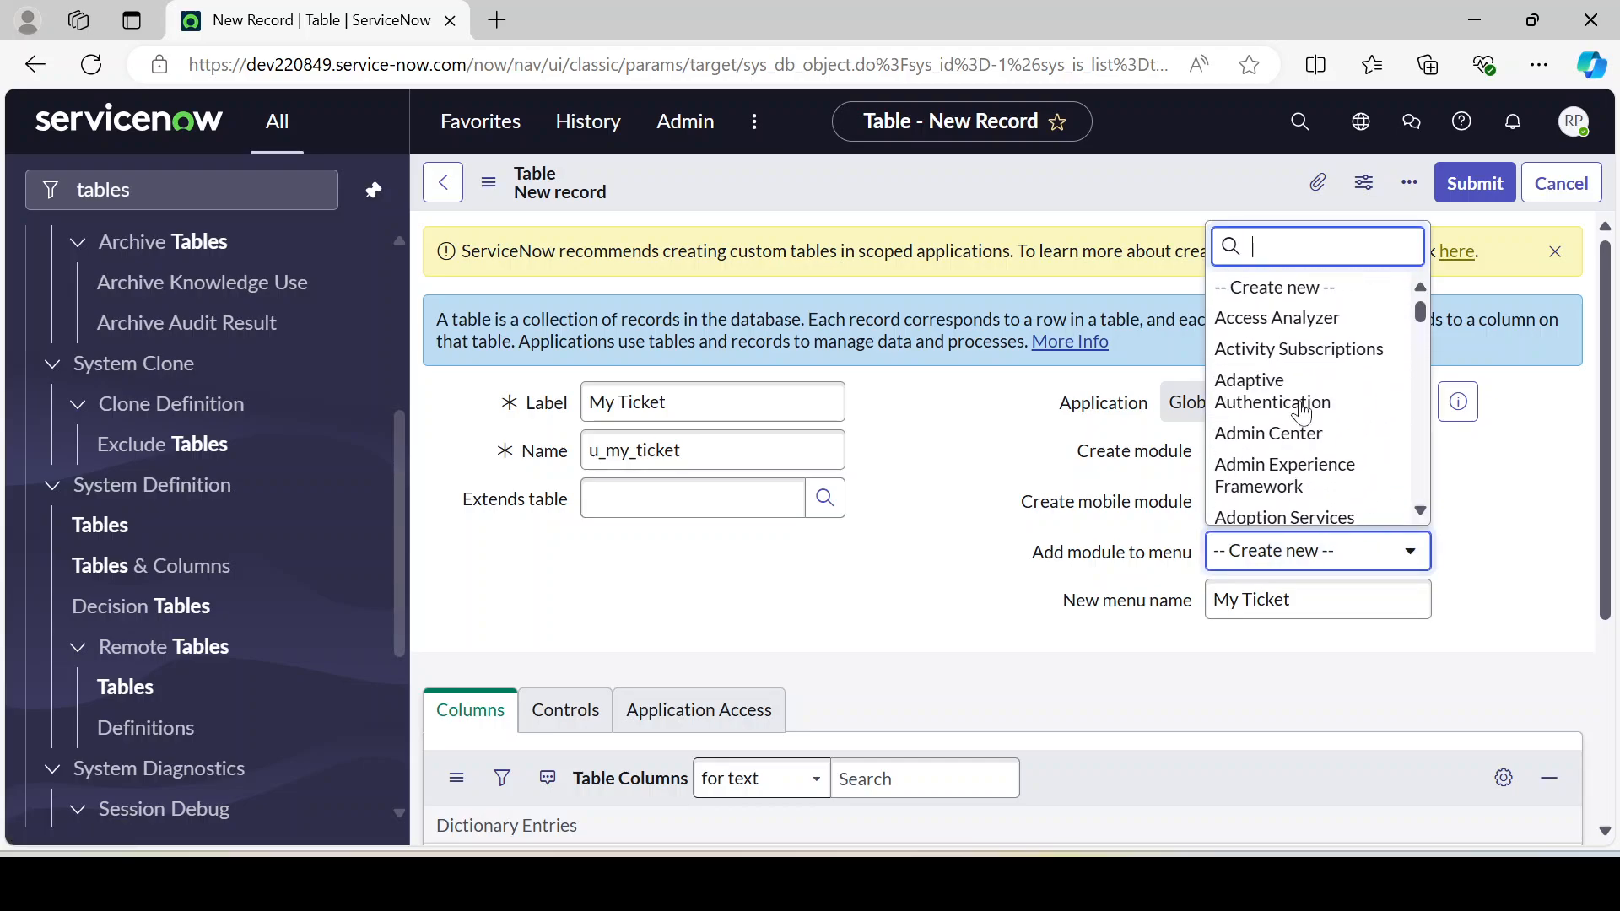
click(1270, 280)
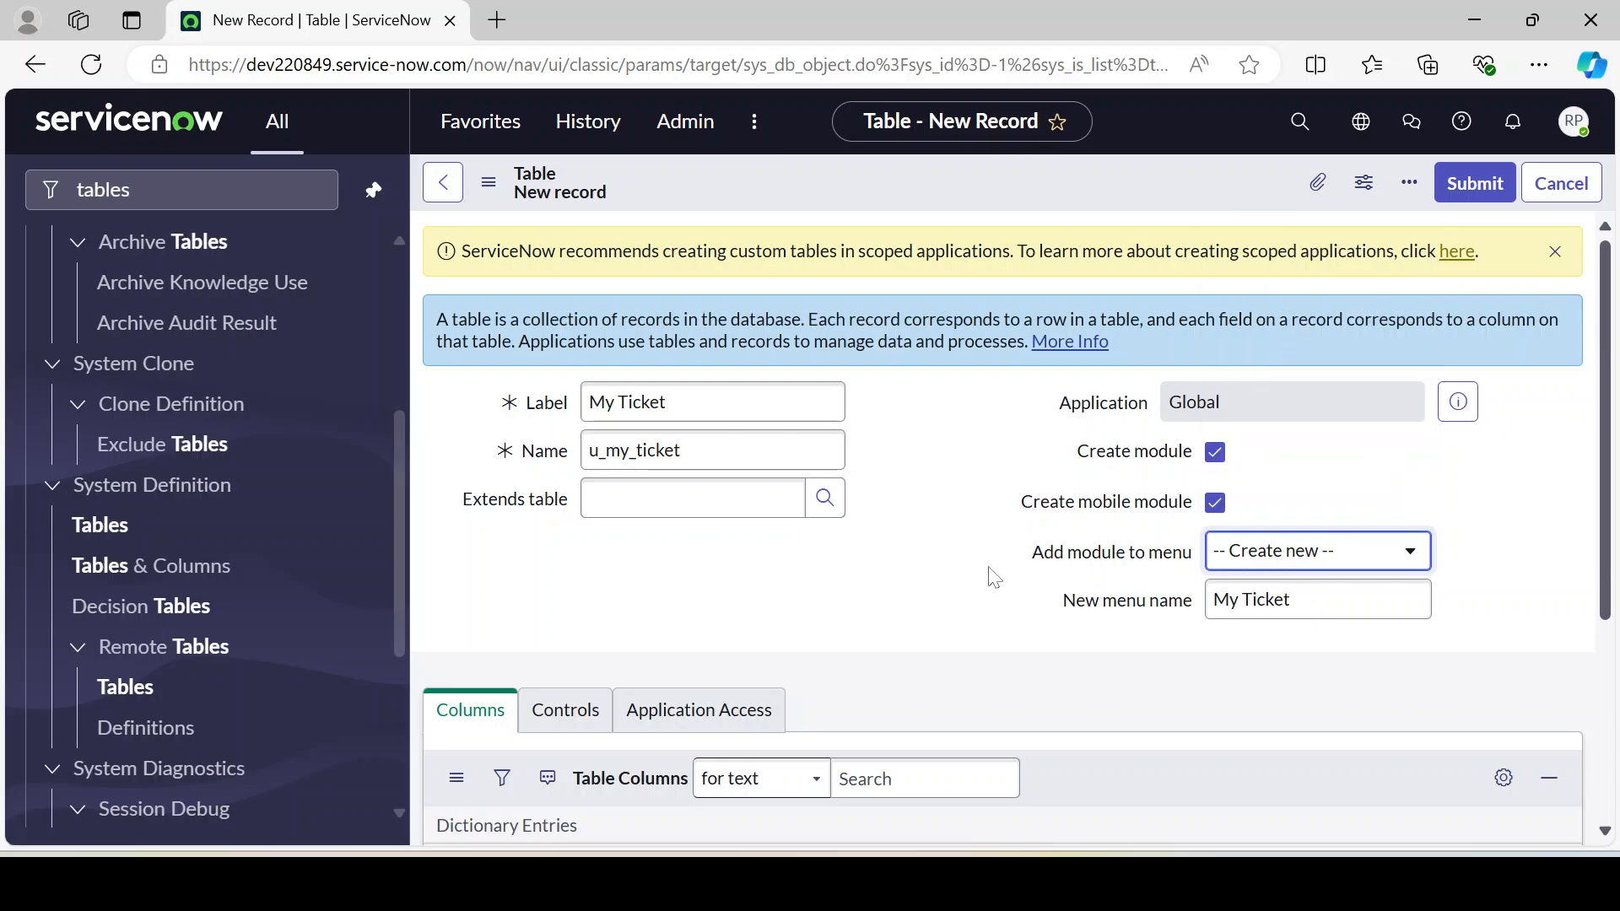
drag(1031, 552, 1130, 572)
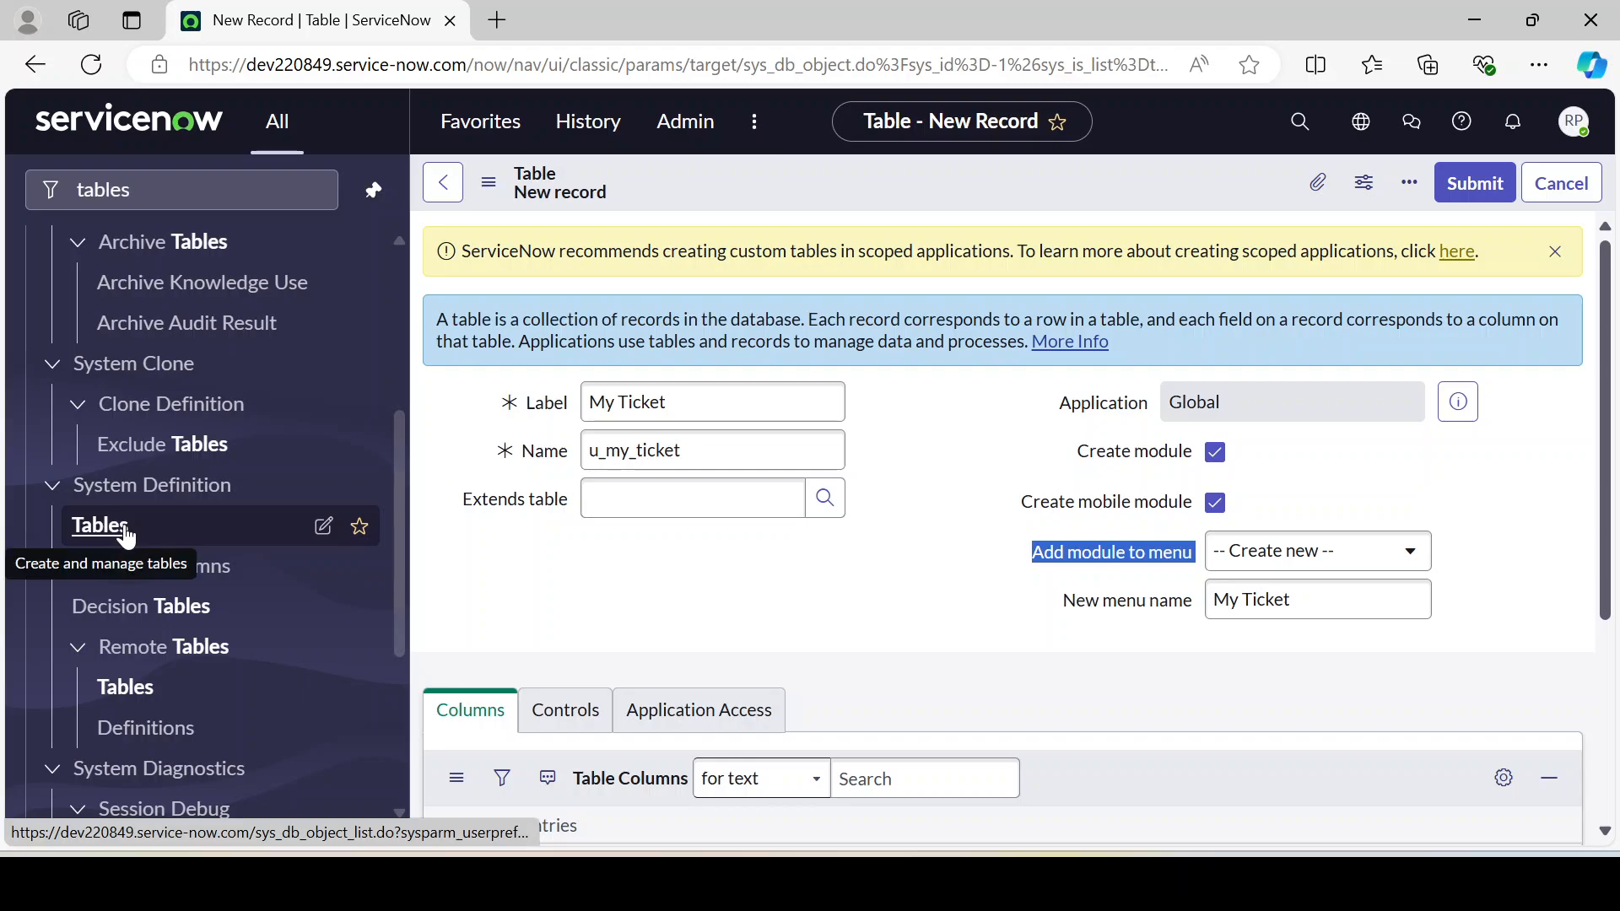
click(934, 610)
drag(1055, 615, 1197, 609)
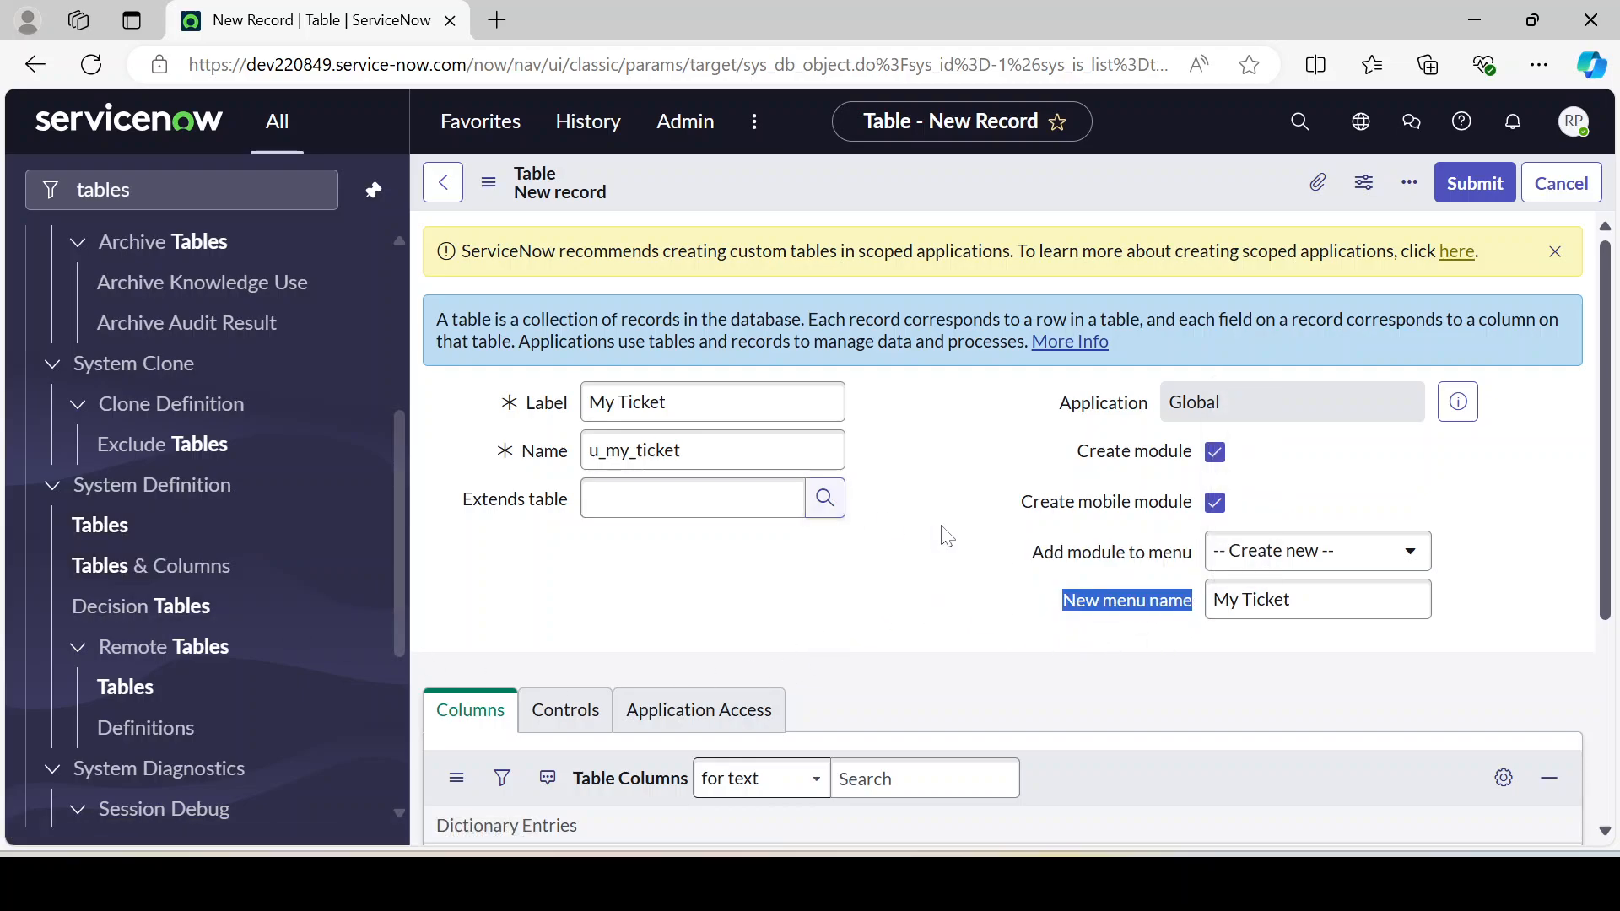
click(1007, 532)
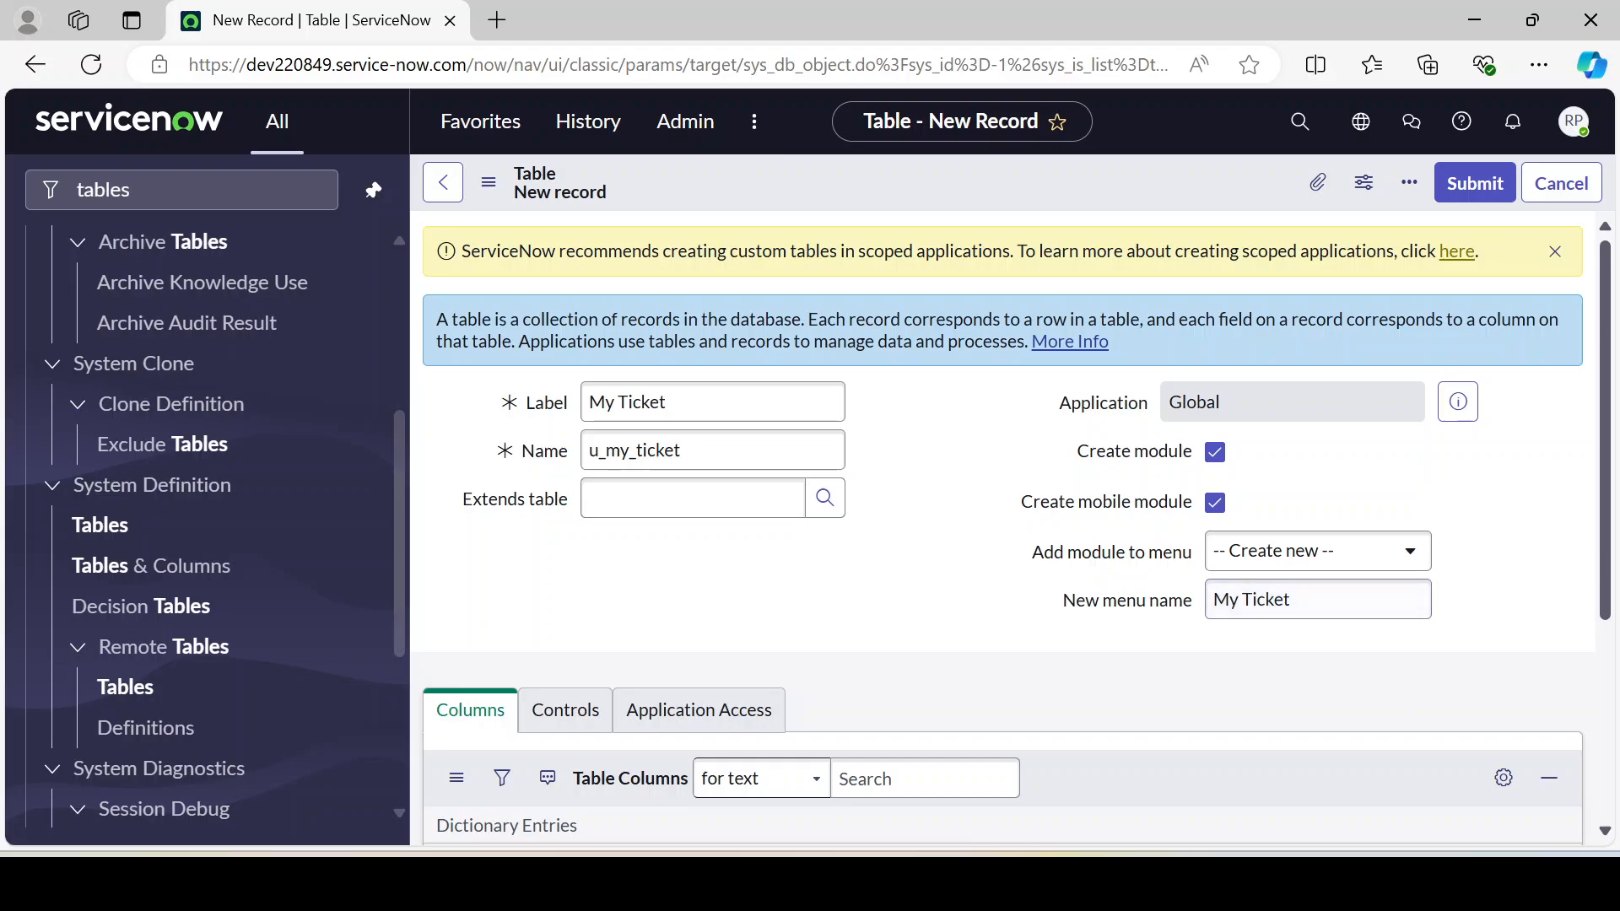
- Clear the navigator filter and examine the Extends table field on the new table form
drag(137, 190, 34, 190)
key(BackSpace)
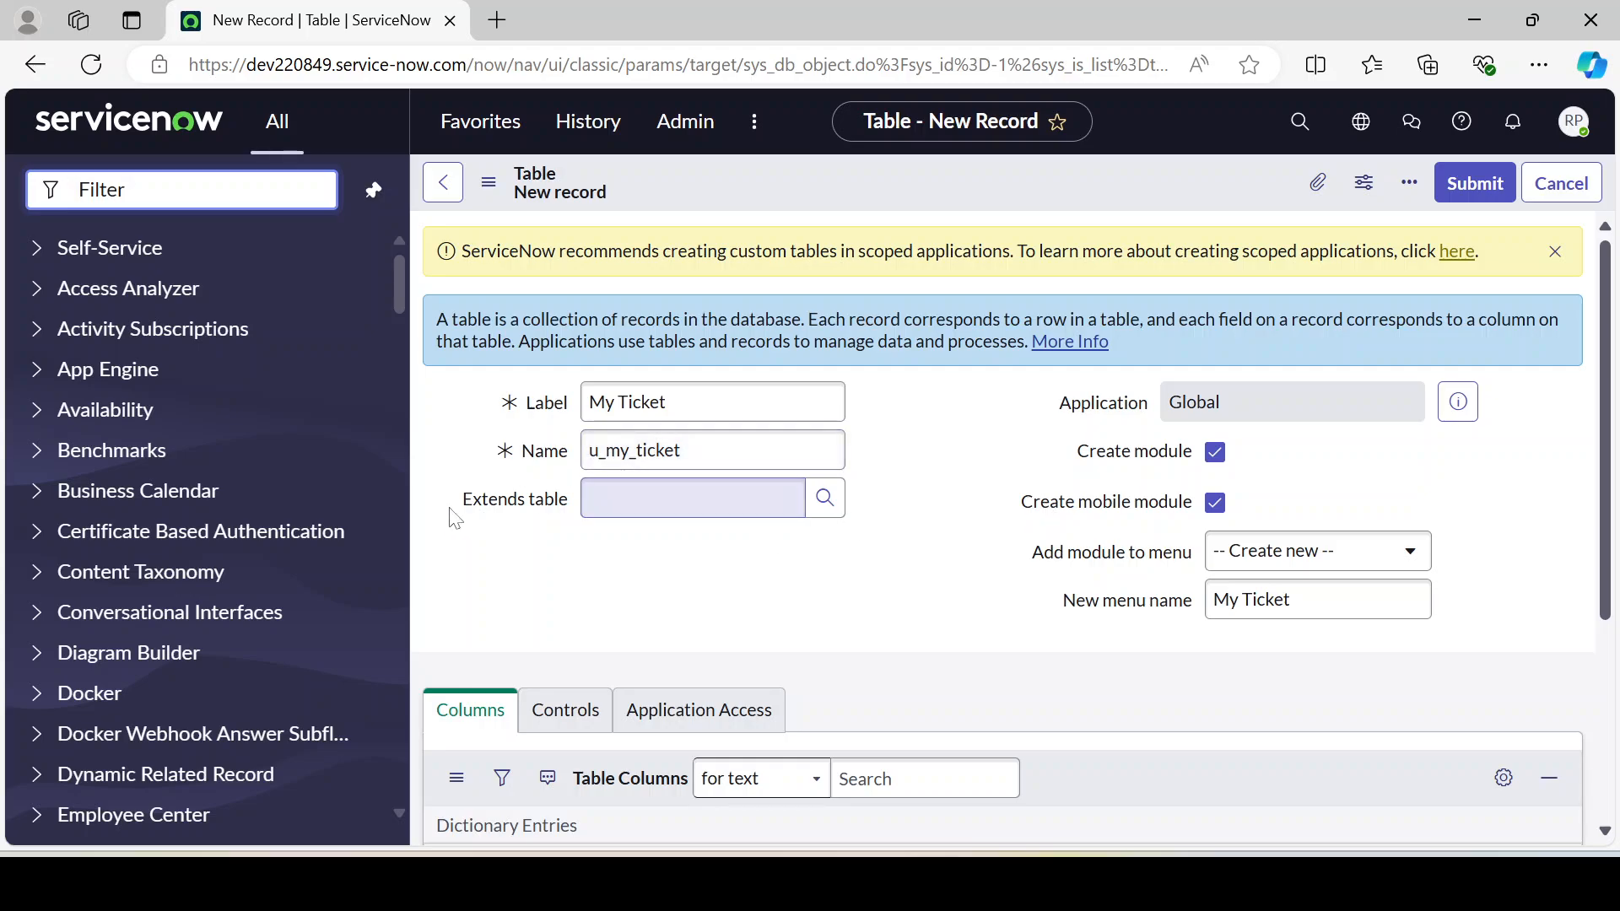
drag(456, 510, 579, 508)
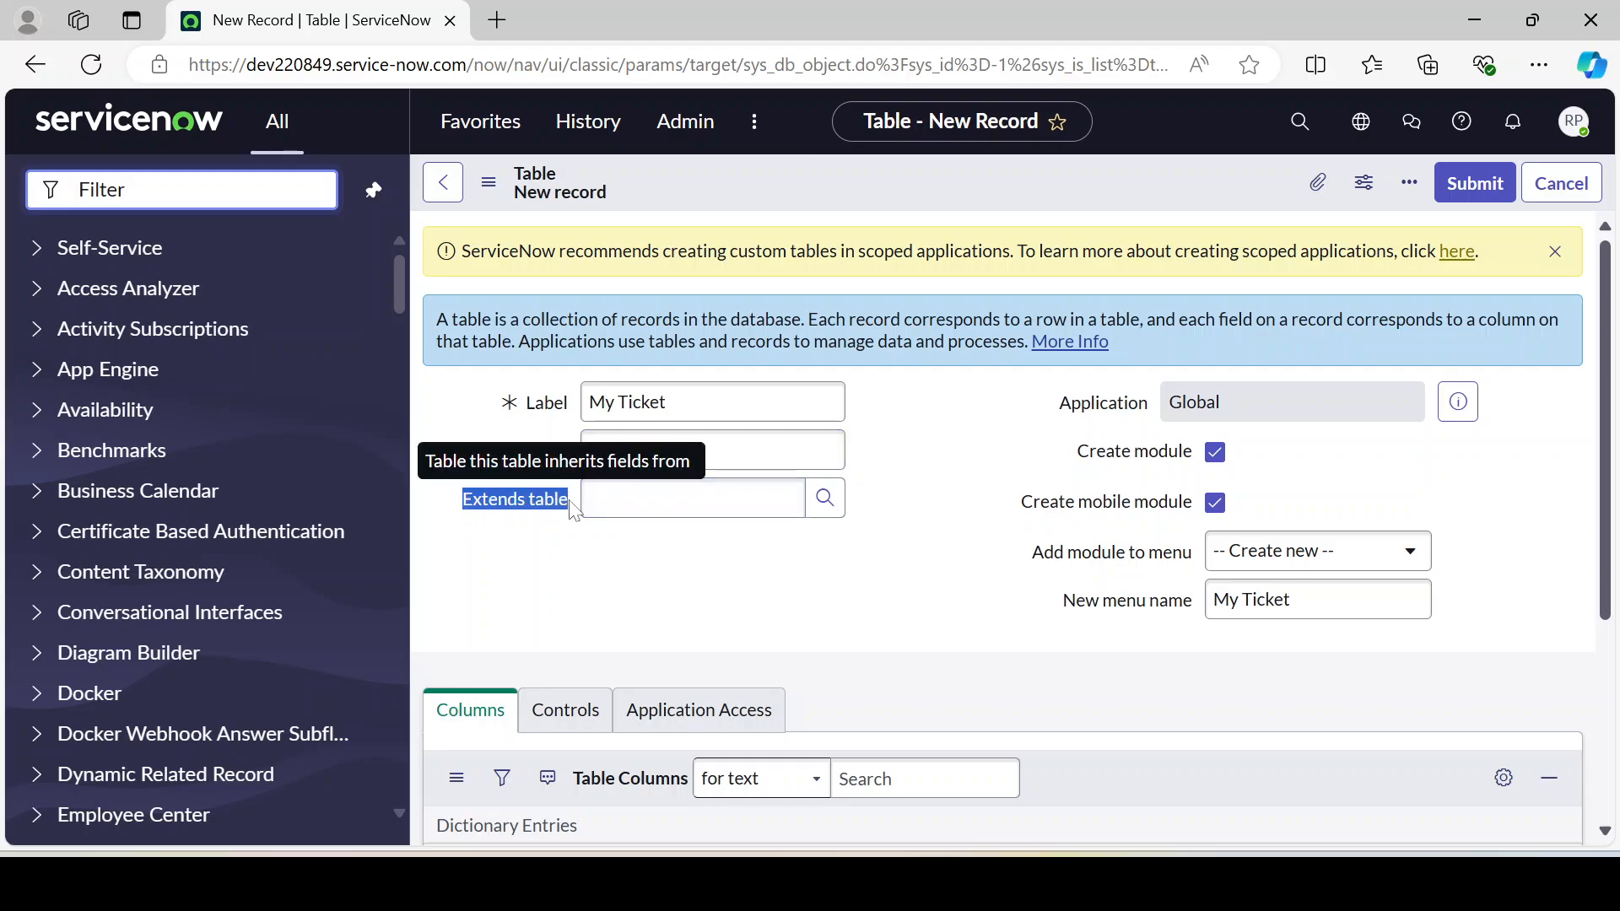
- Set the My Ticket table to extend the Task table
click(680, 504)
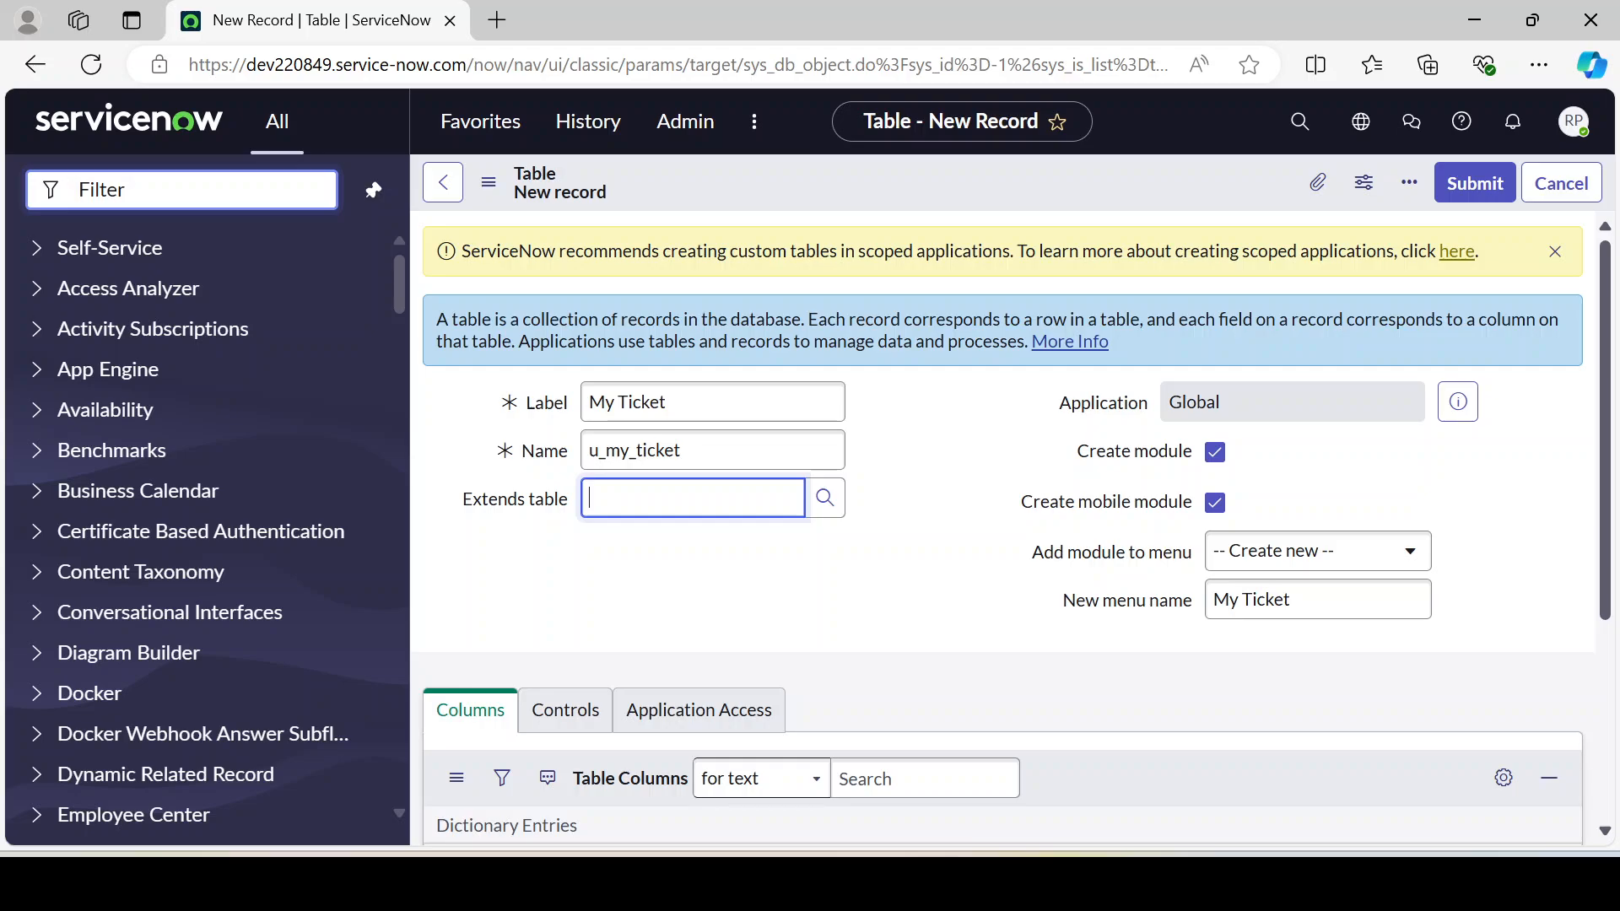
text(ta)
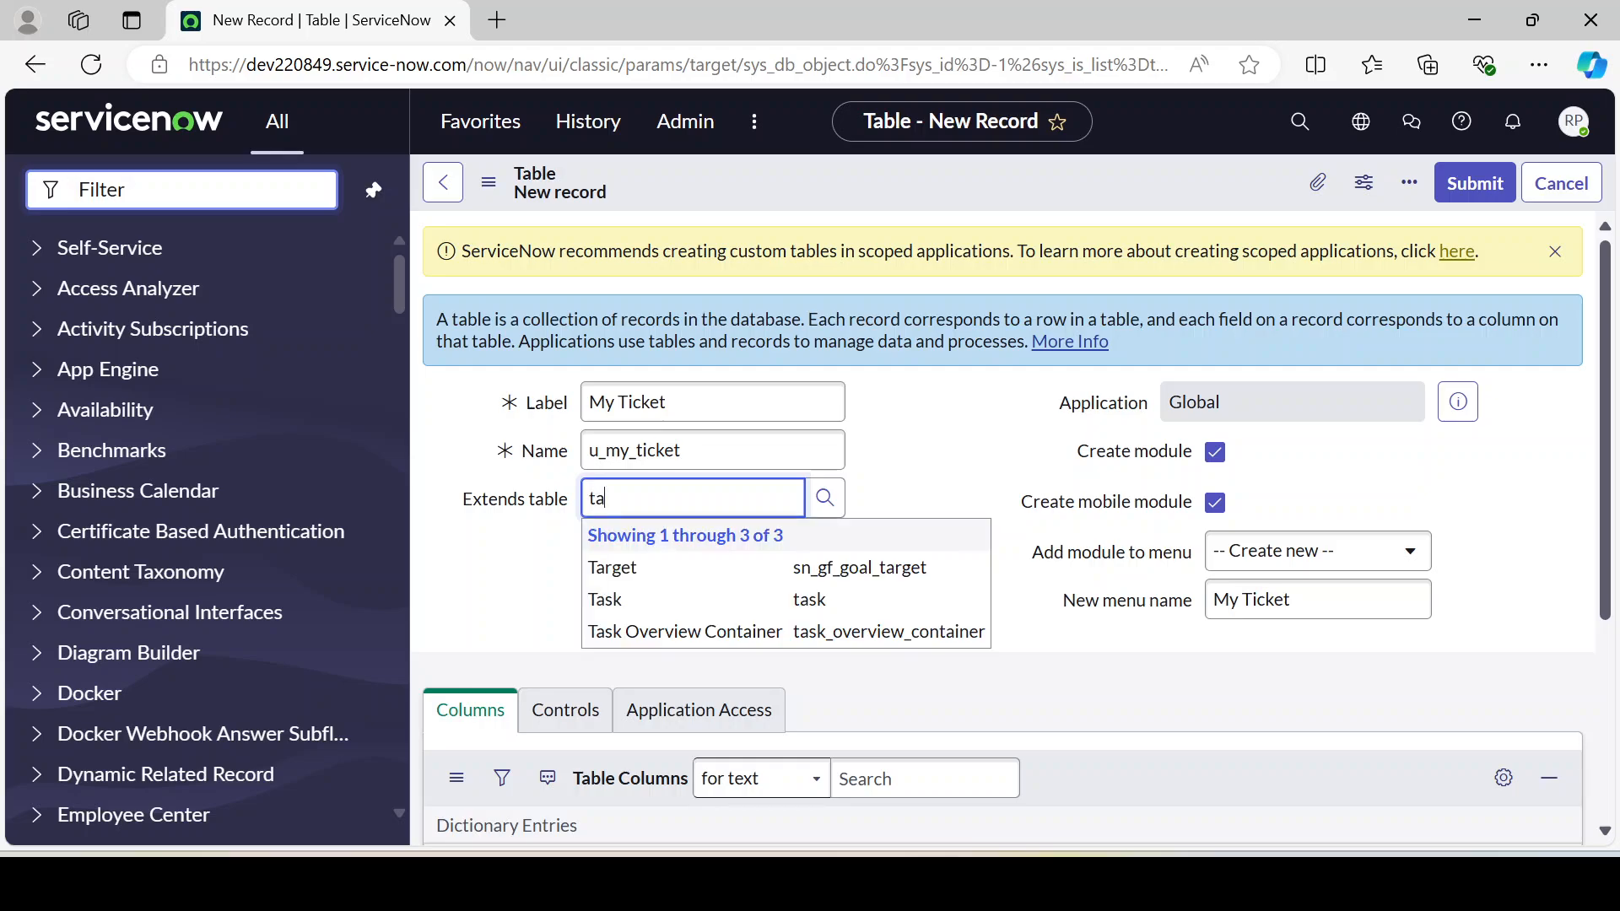
click(673, 601)
drag(464, 504, 559, 502)
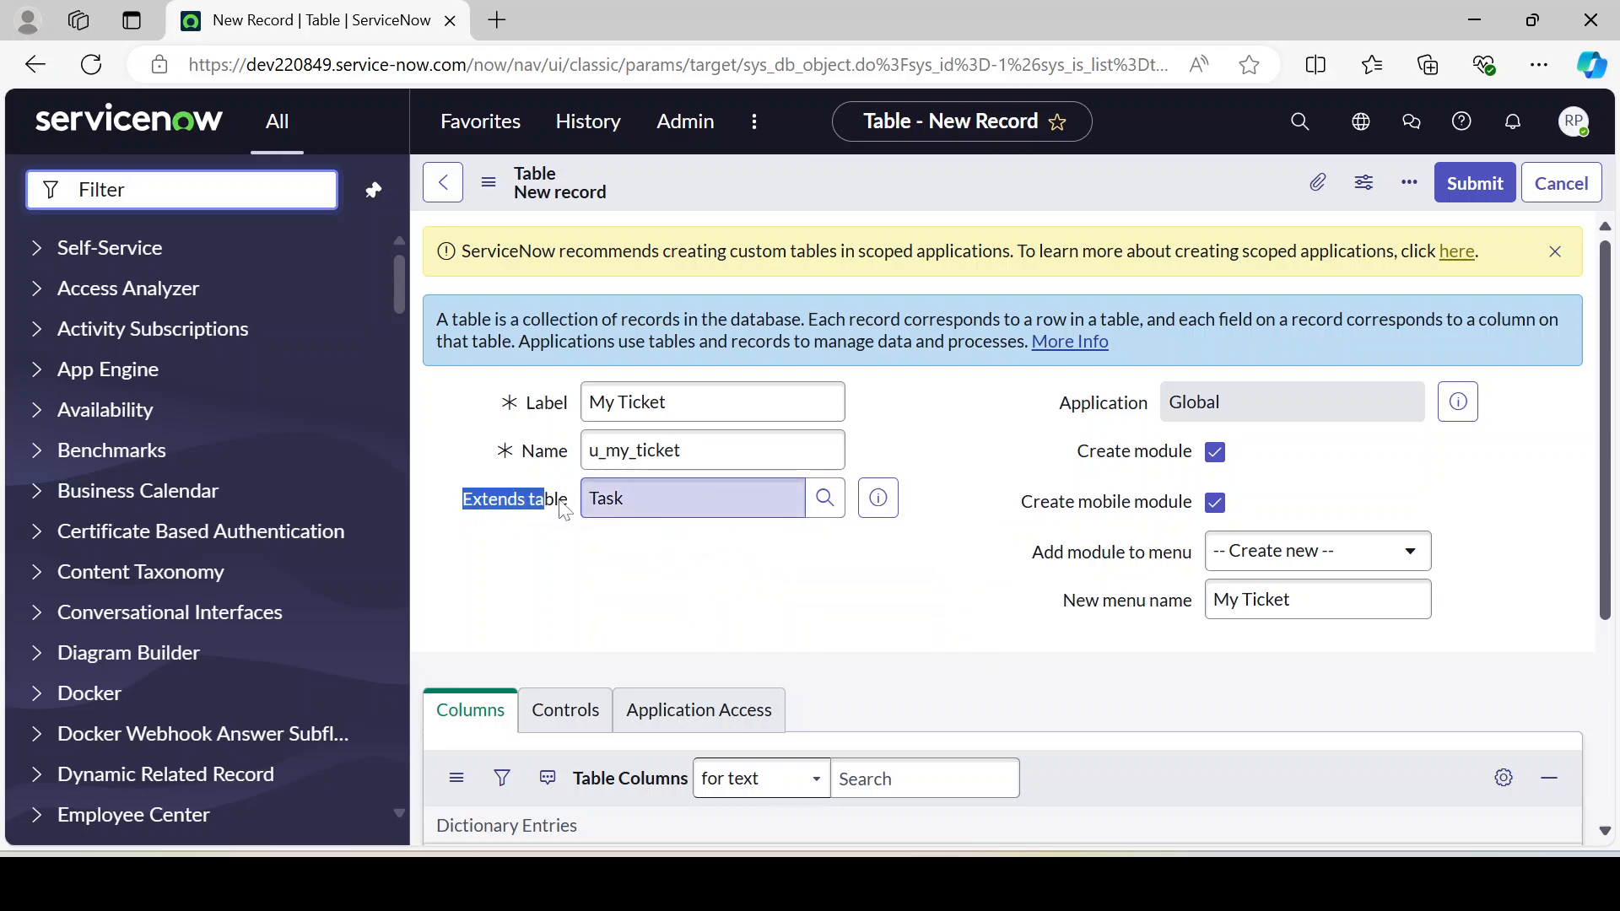
click(699, 619)
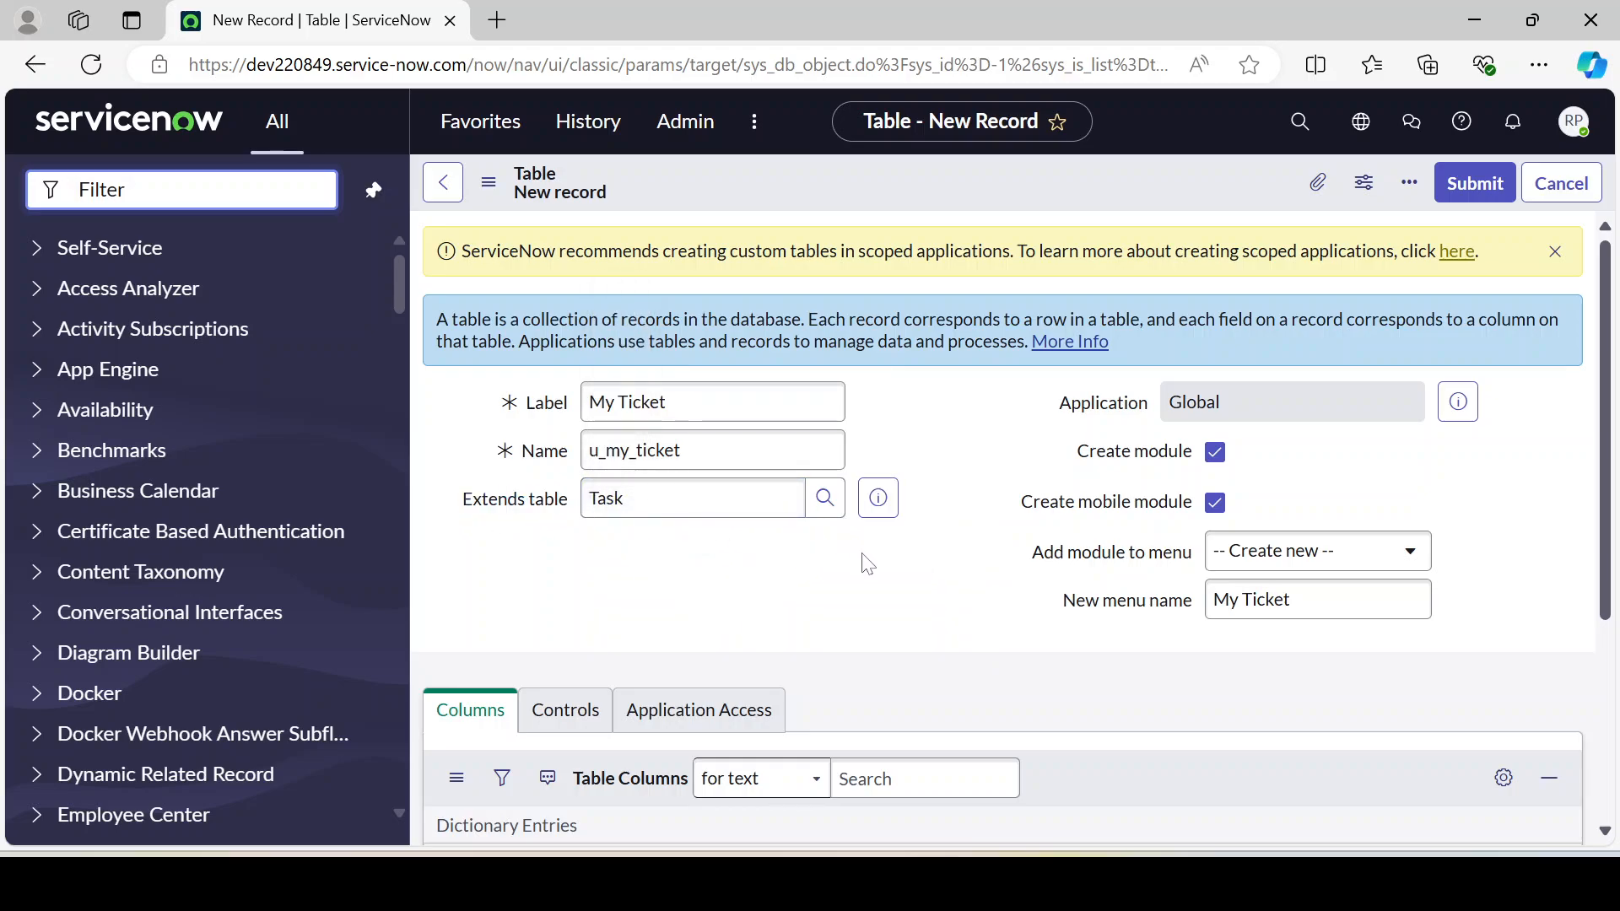
- Review the Name and Extends table fields and look over the rest of the new table form
drag(706, 453, 465, 450)
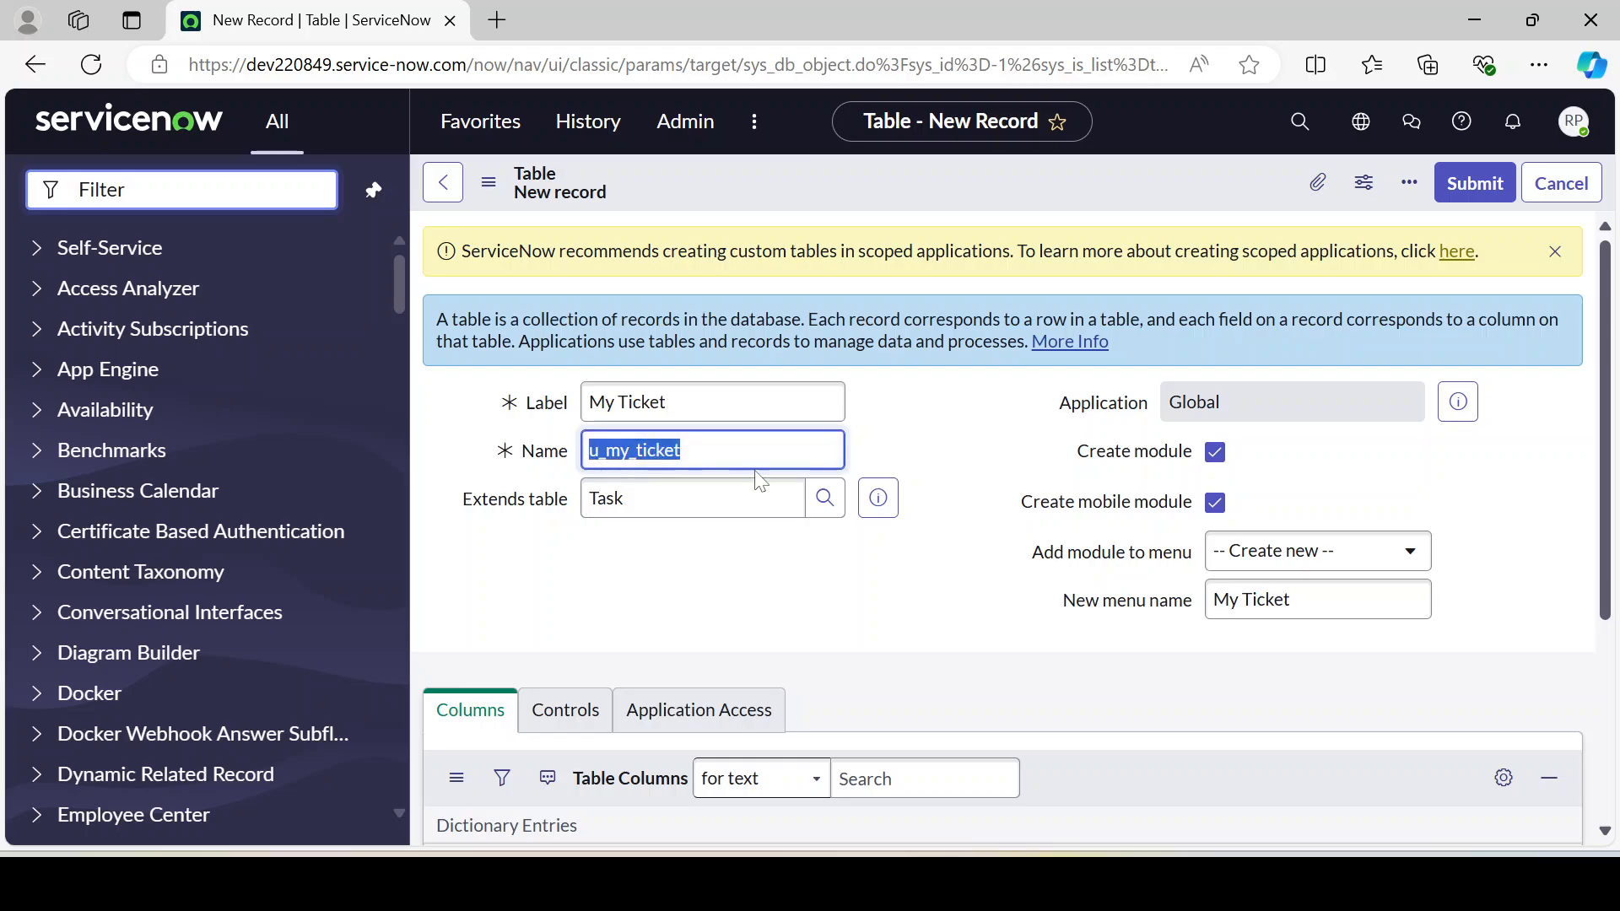
click(952, 457)
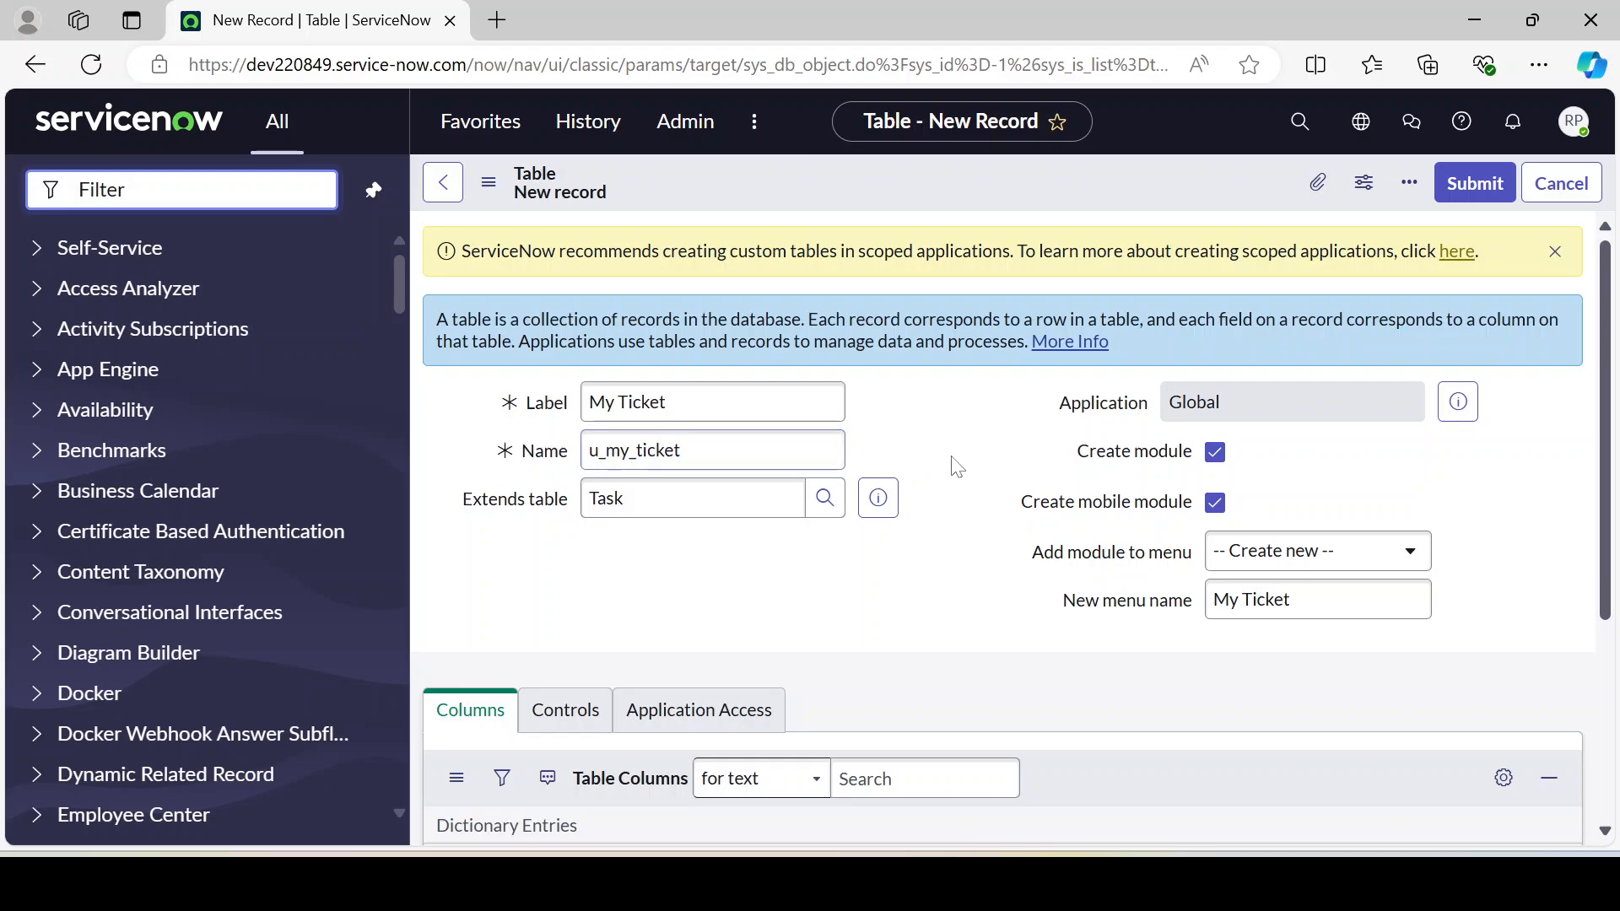
drag(629, 497, 554, 499)
click(655, 571)
drag(634, 500, 515, 498)
click(595, 556)
scroll(935, 453, down, 4)
scroll(934, 452, up, 4)
- Turn off the Create module option for the new table and check the Extends table field and Columns section
click(1216, 453)
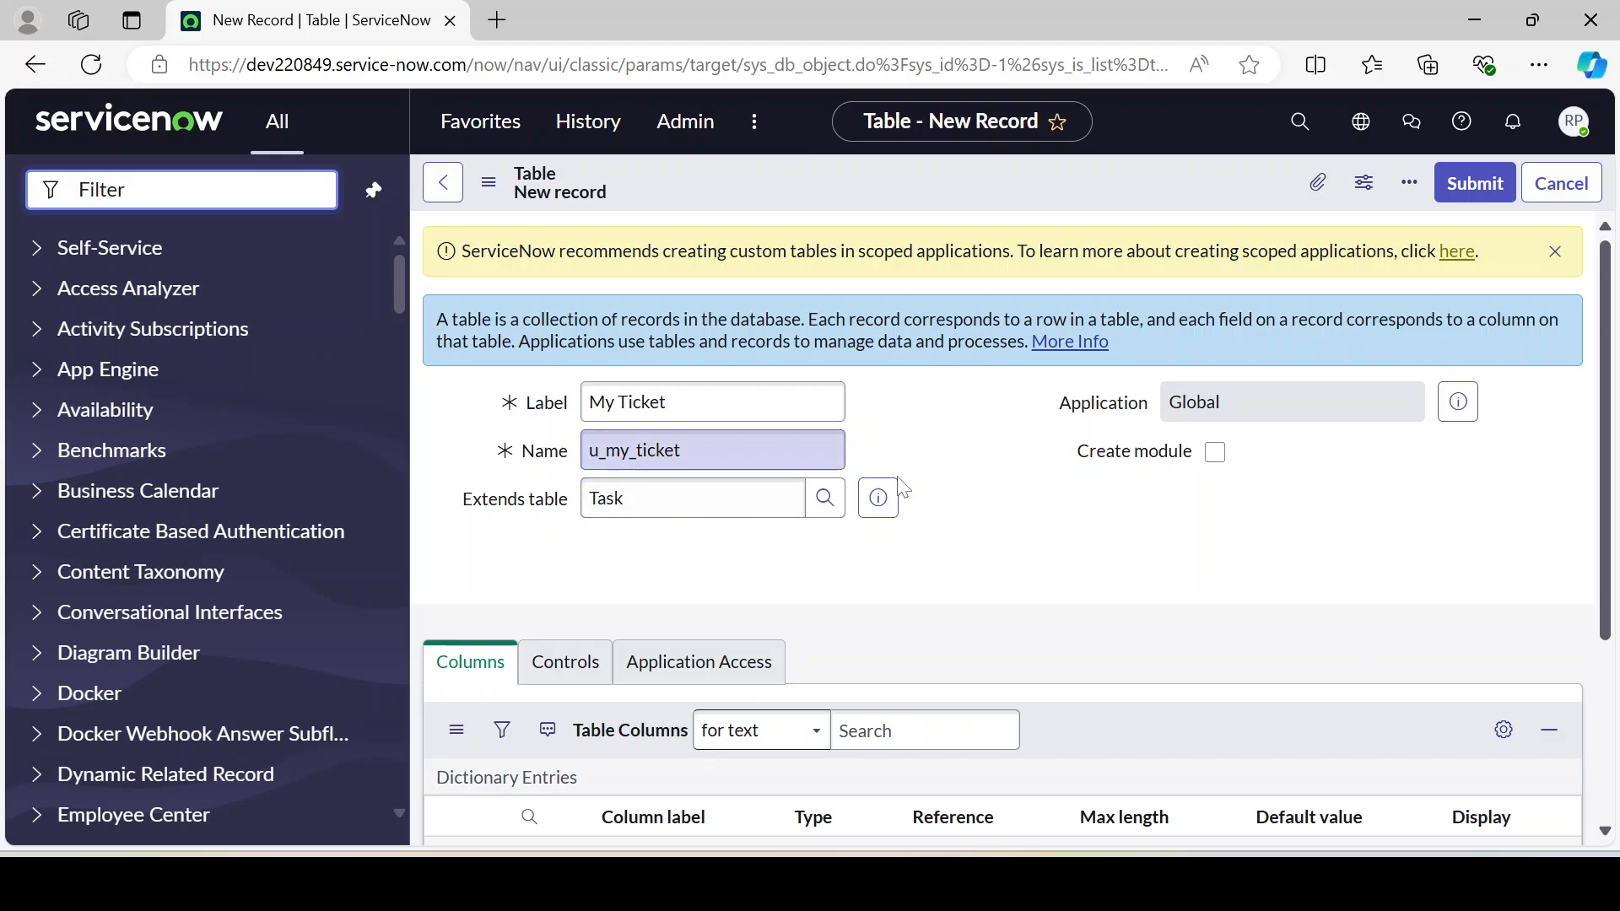
drag(630, 500, 405, 504)
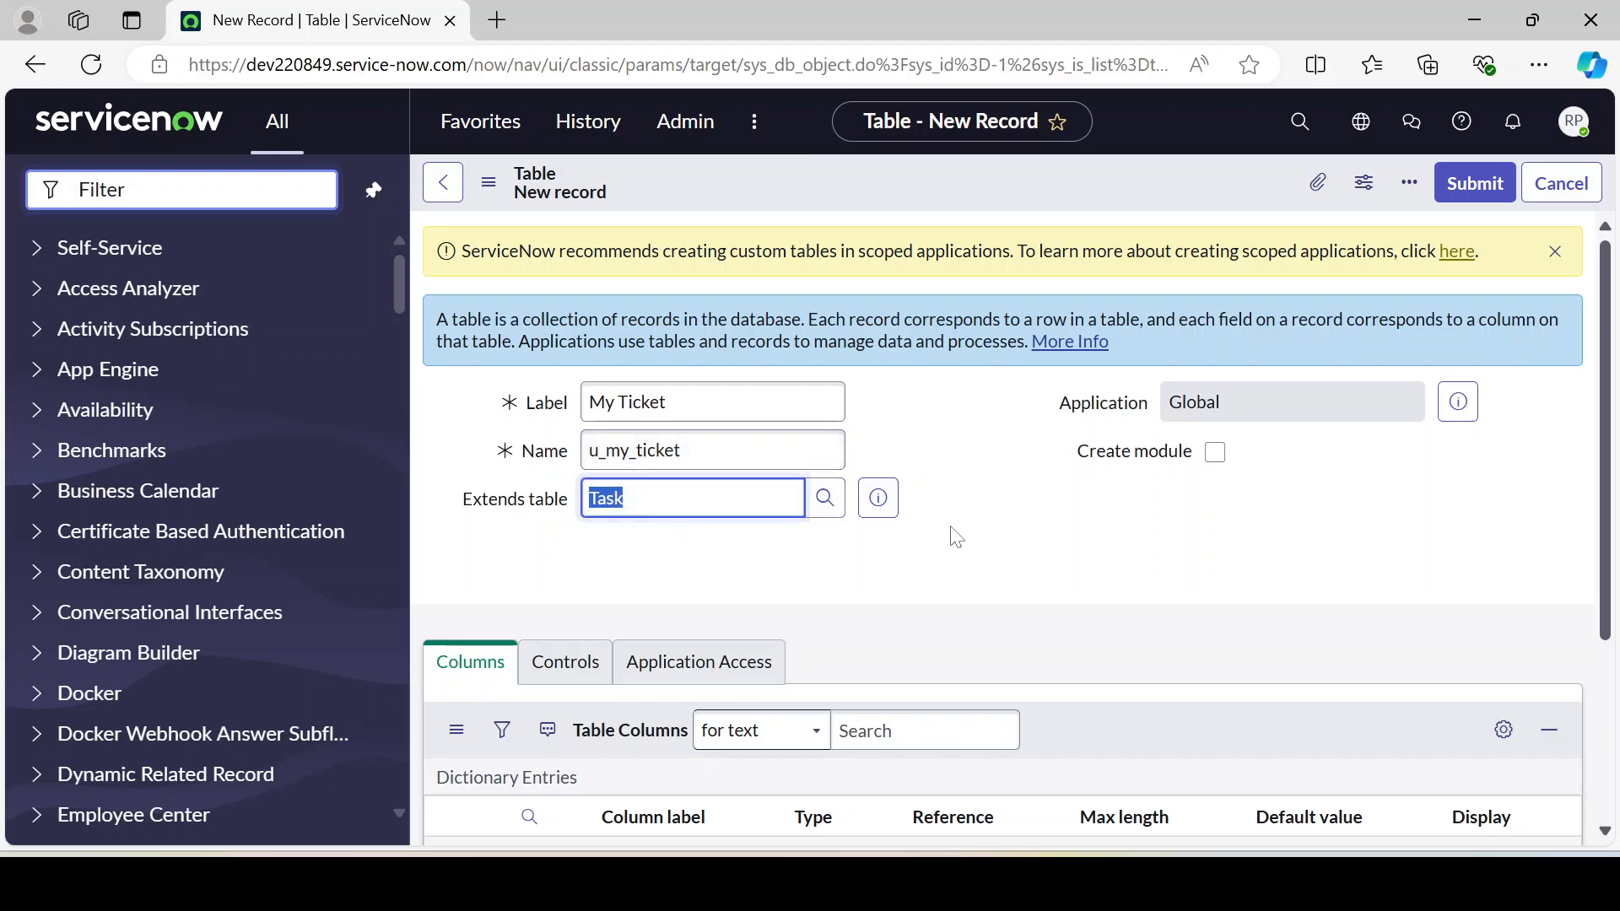
click(1049, 528)
scroll(1054, 536, down, 3)
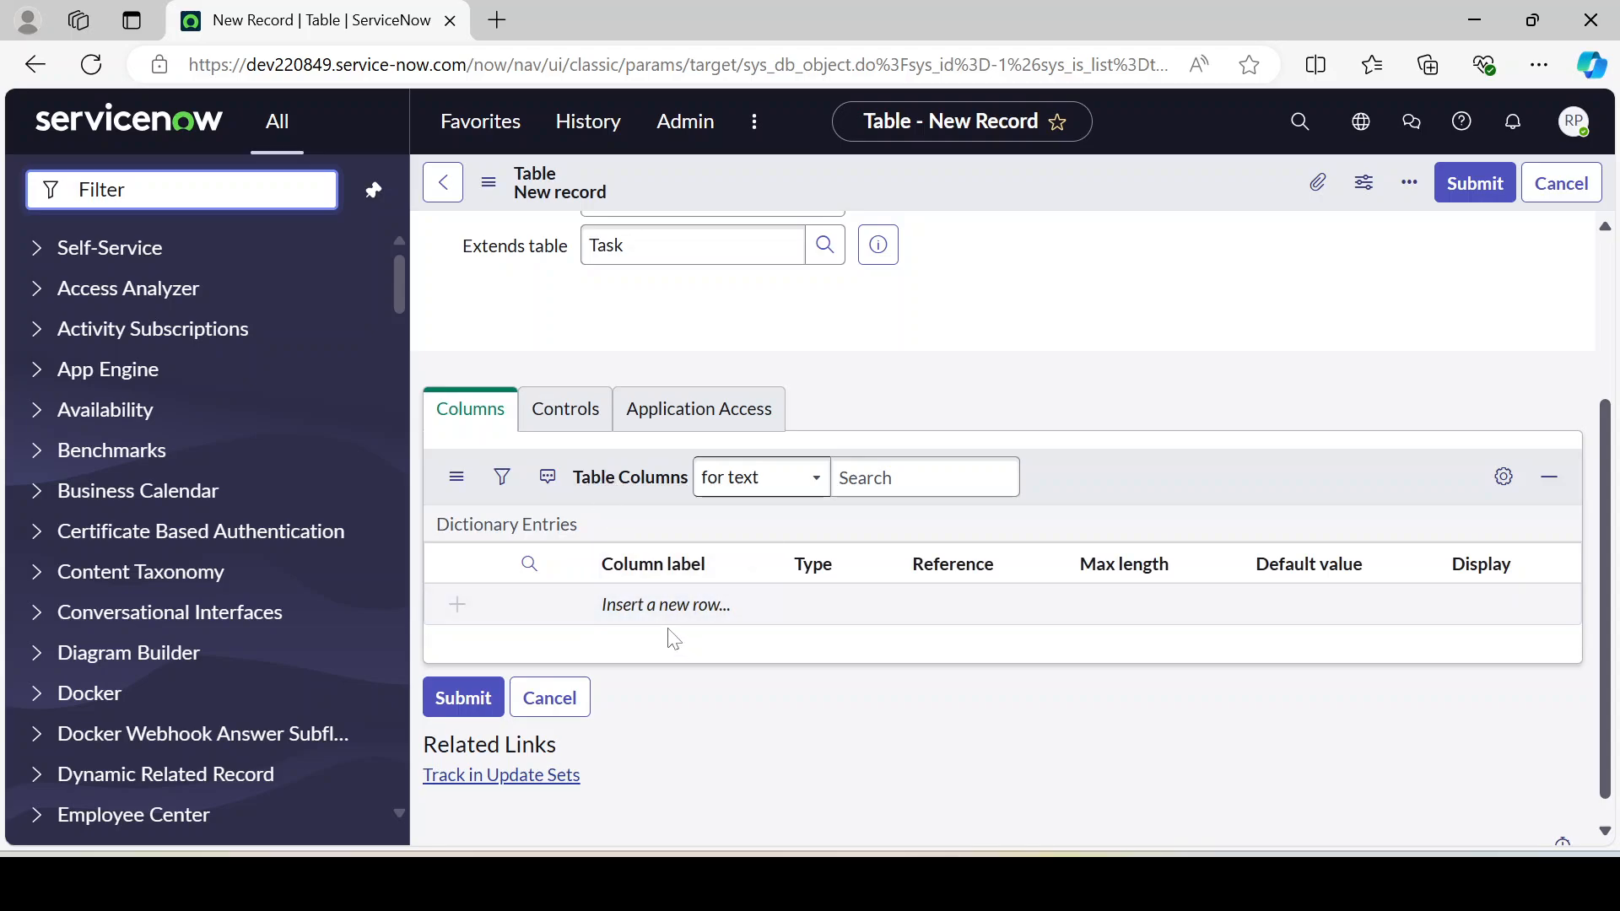
scroll(667, 629, up, 3)
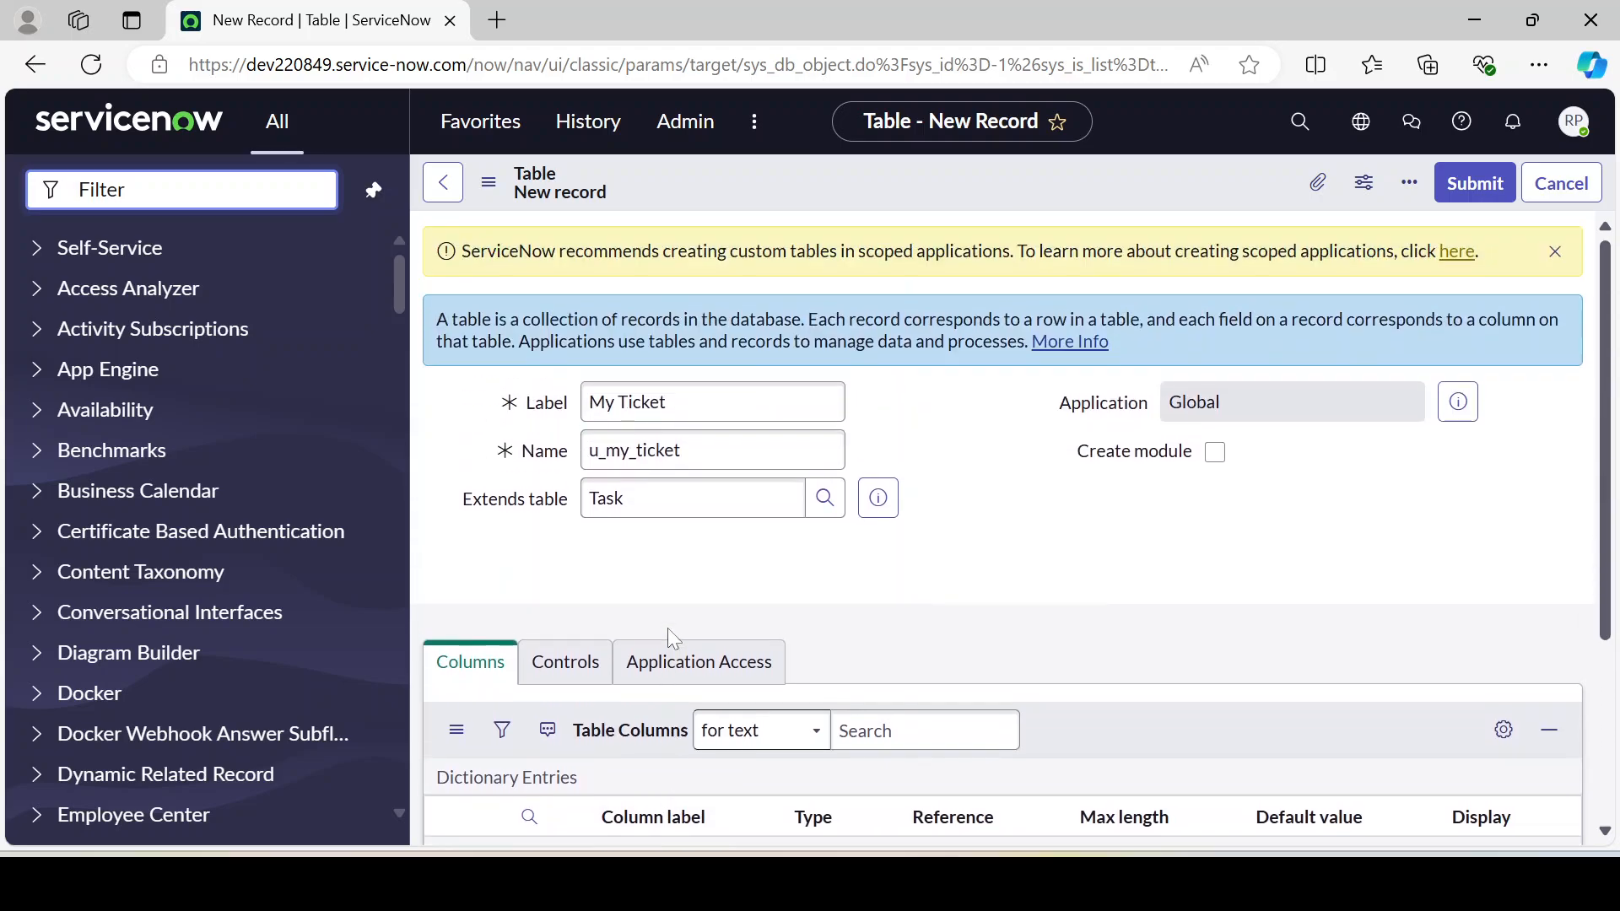
- Add a new column labelled "short description" to the table's columns
scroll(667, 628, down, 4)
double_click(668, 580)
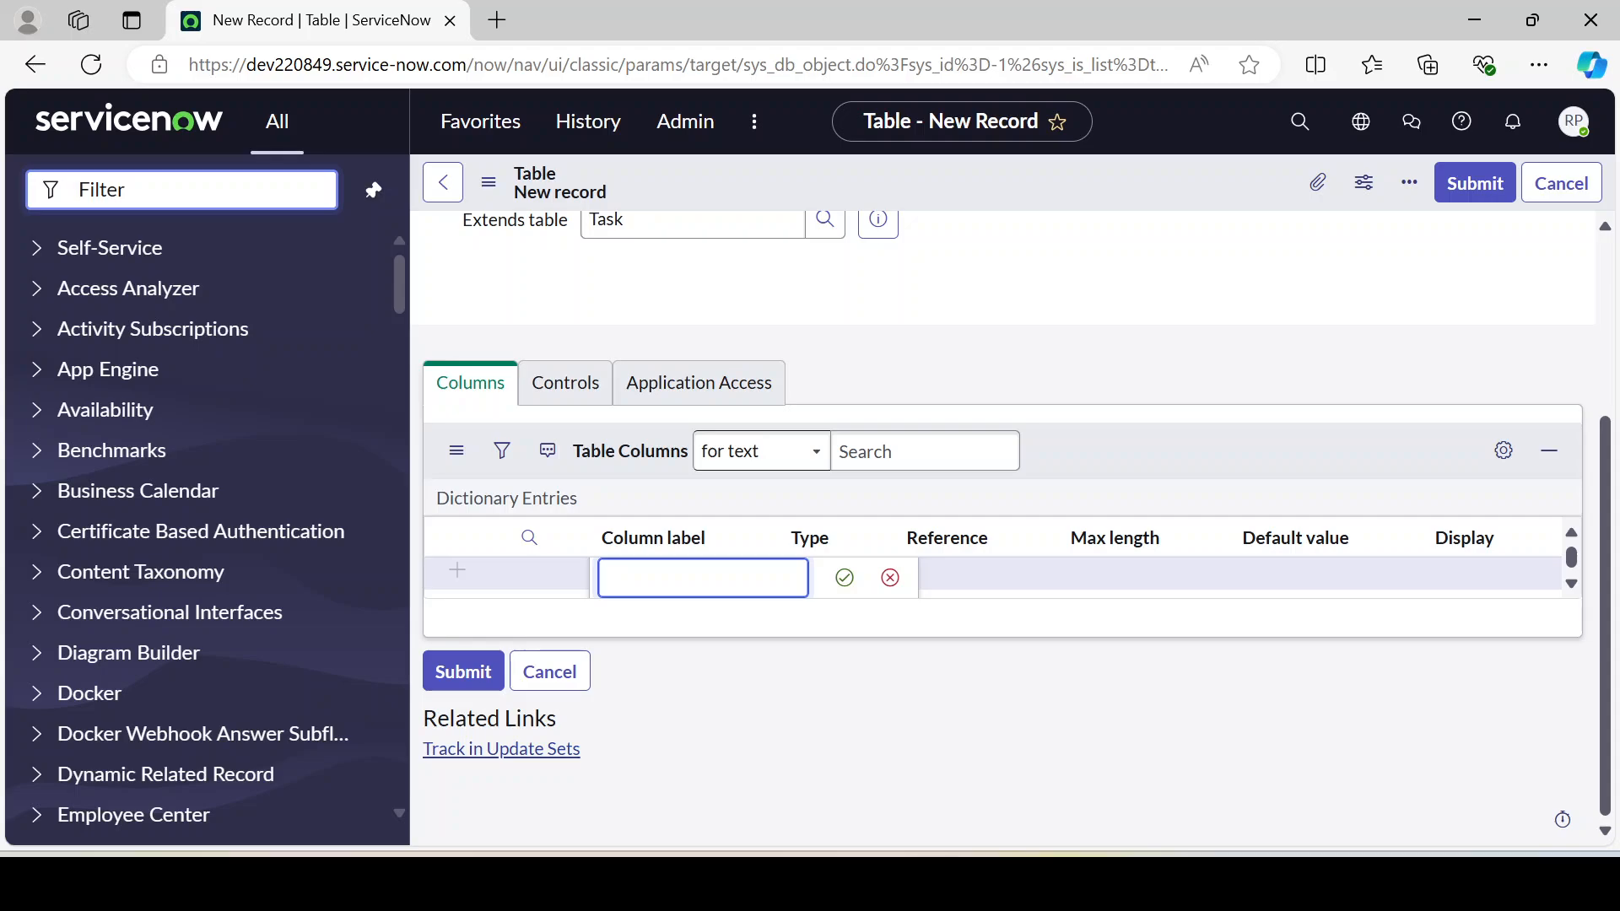
text(short description)
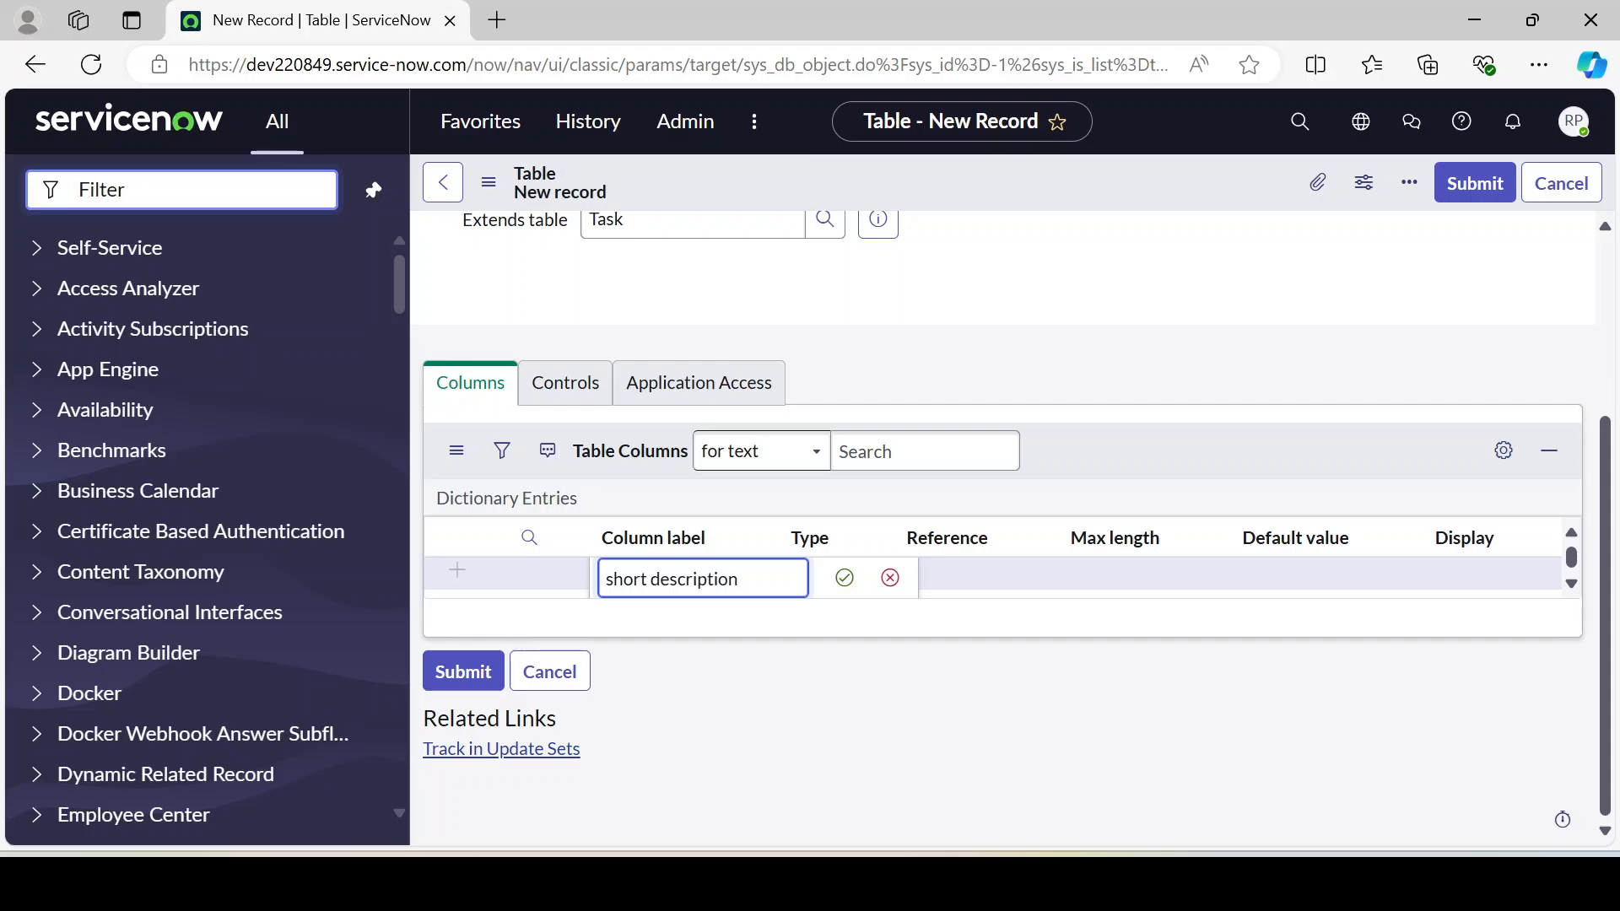
click(844, 579)
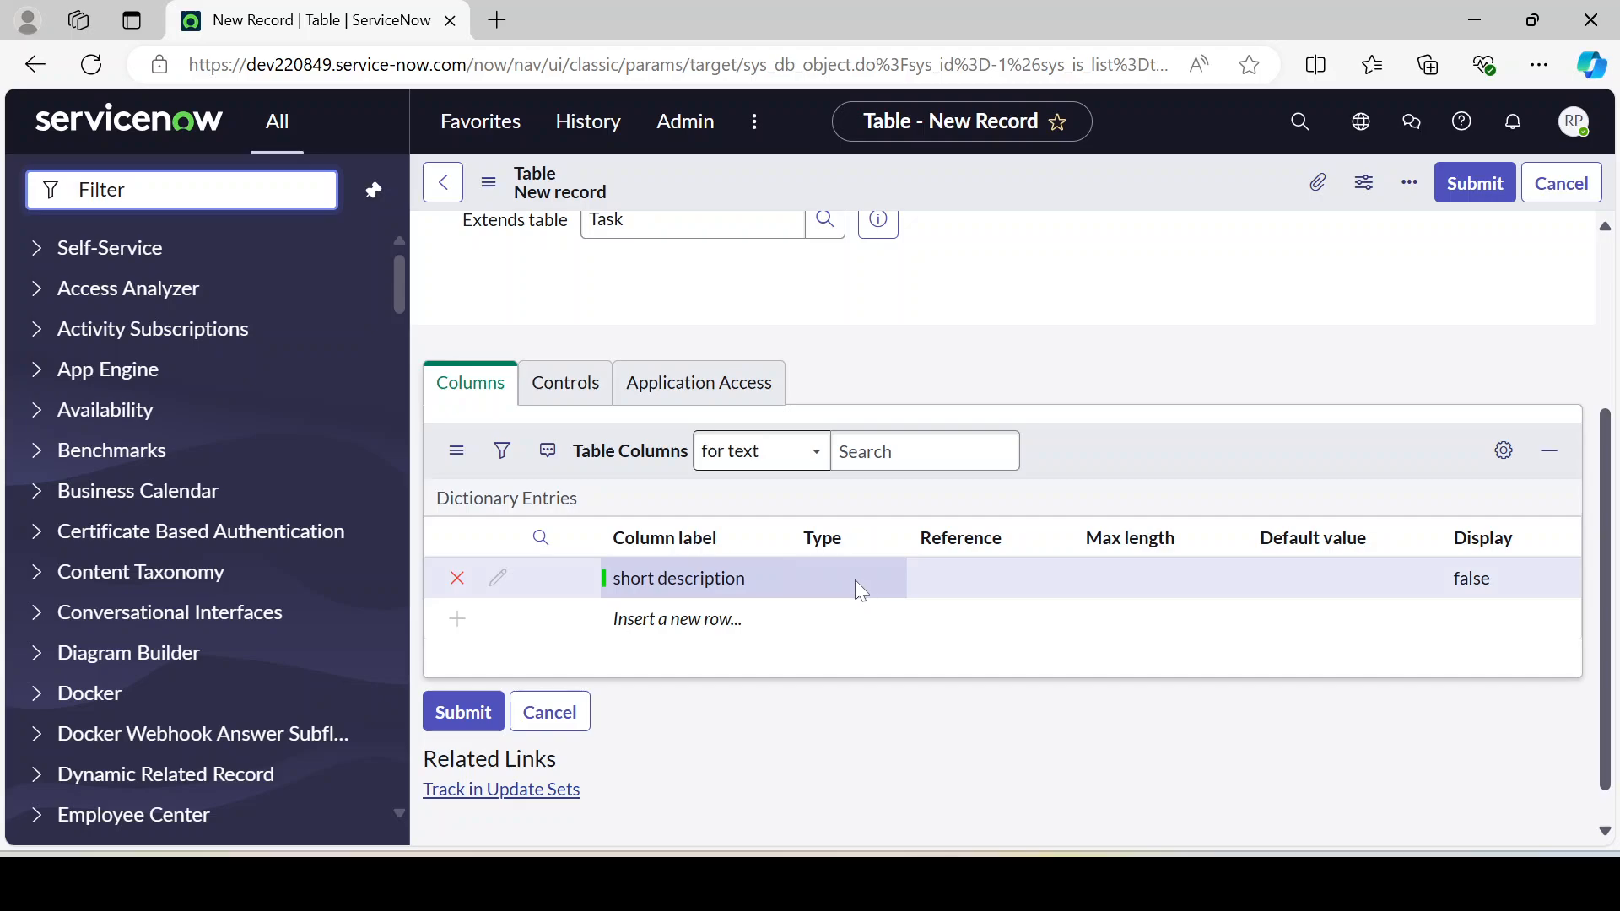
- Set the type of the short description column to String
click(848, 580)
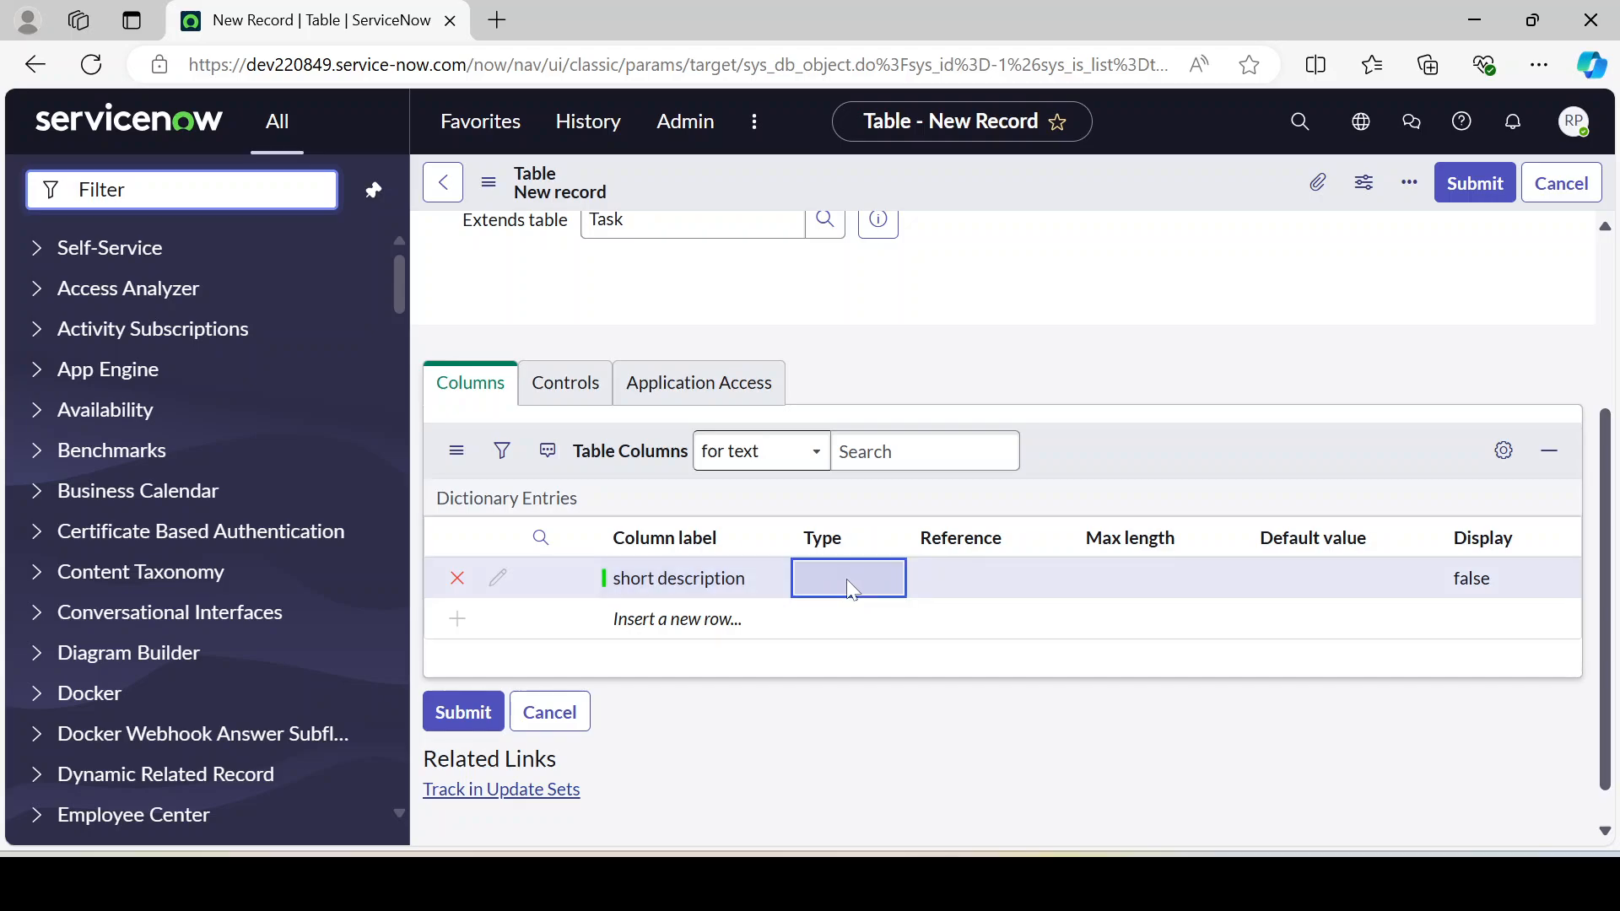
click(848, 580)
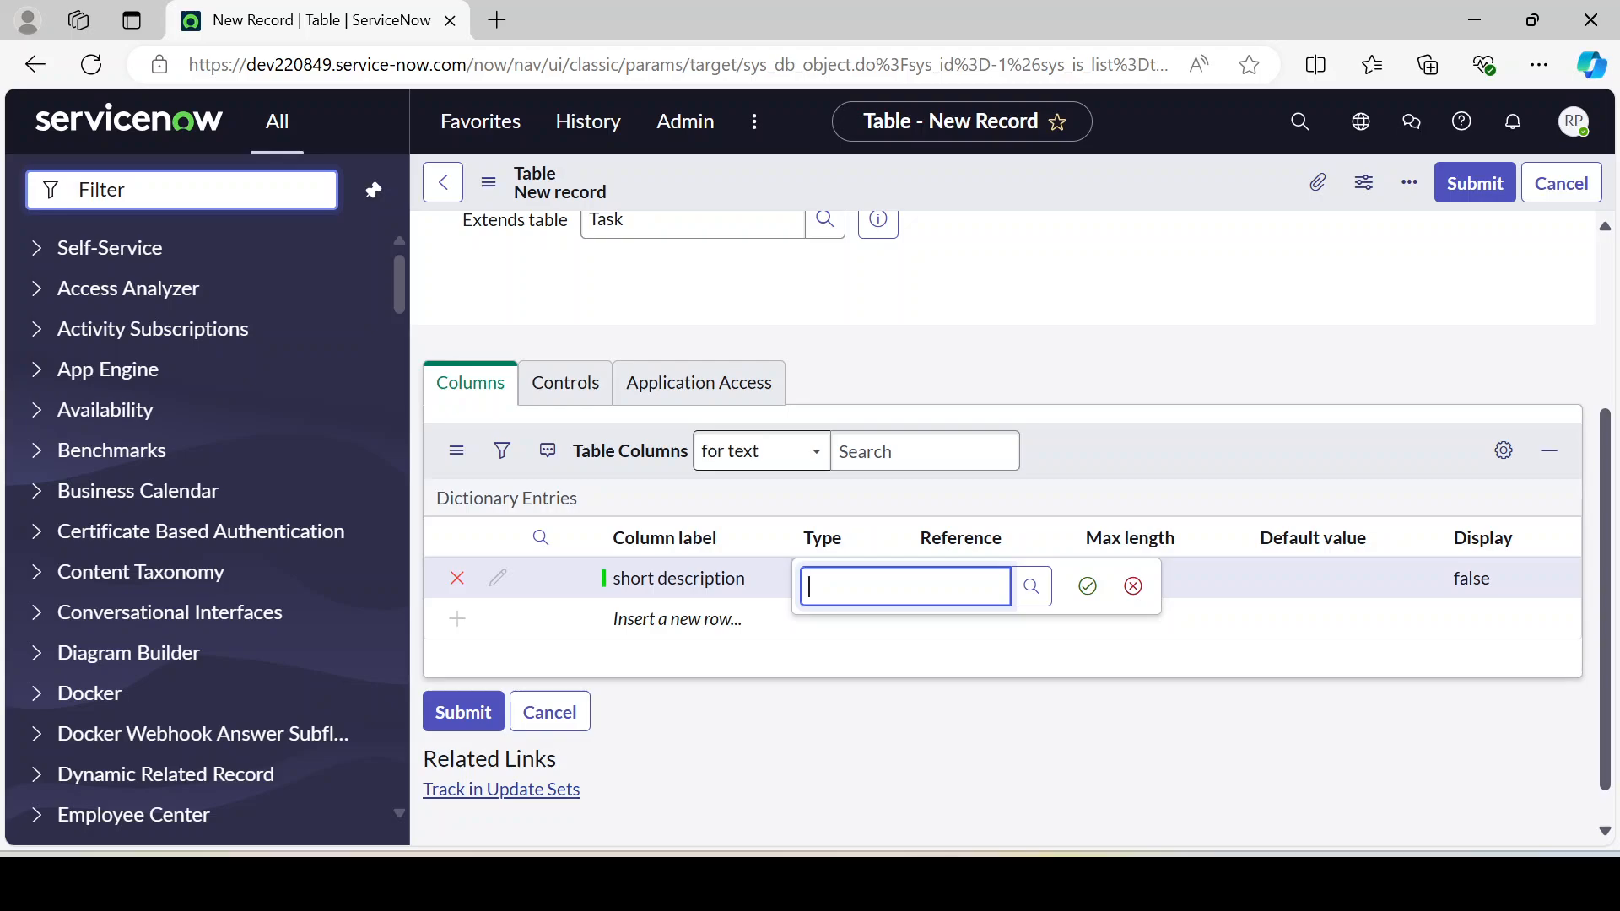
text(st)
click(828, 655)
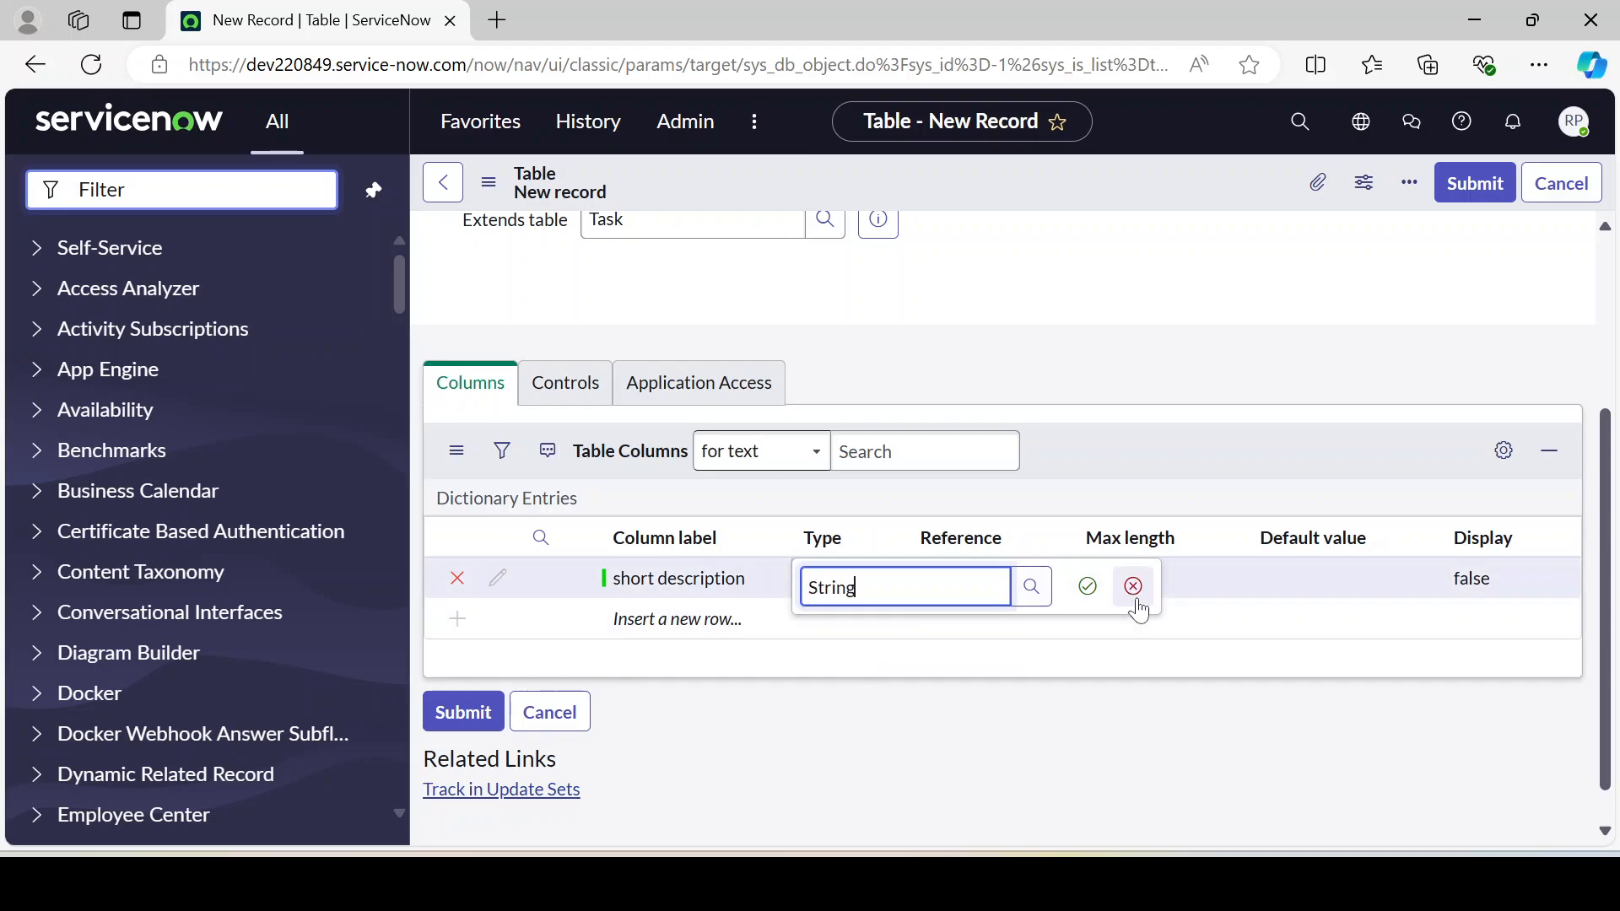
click(1089, 590)
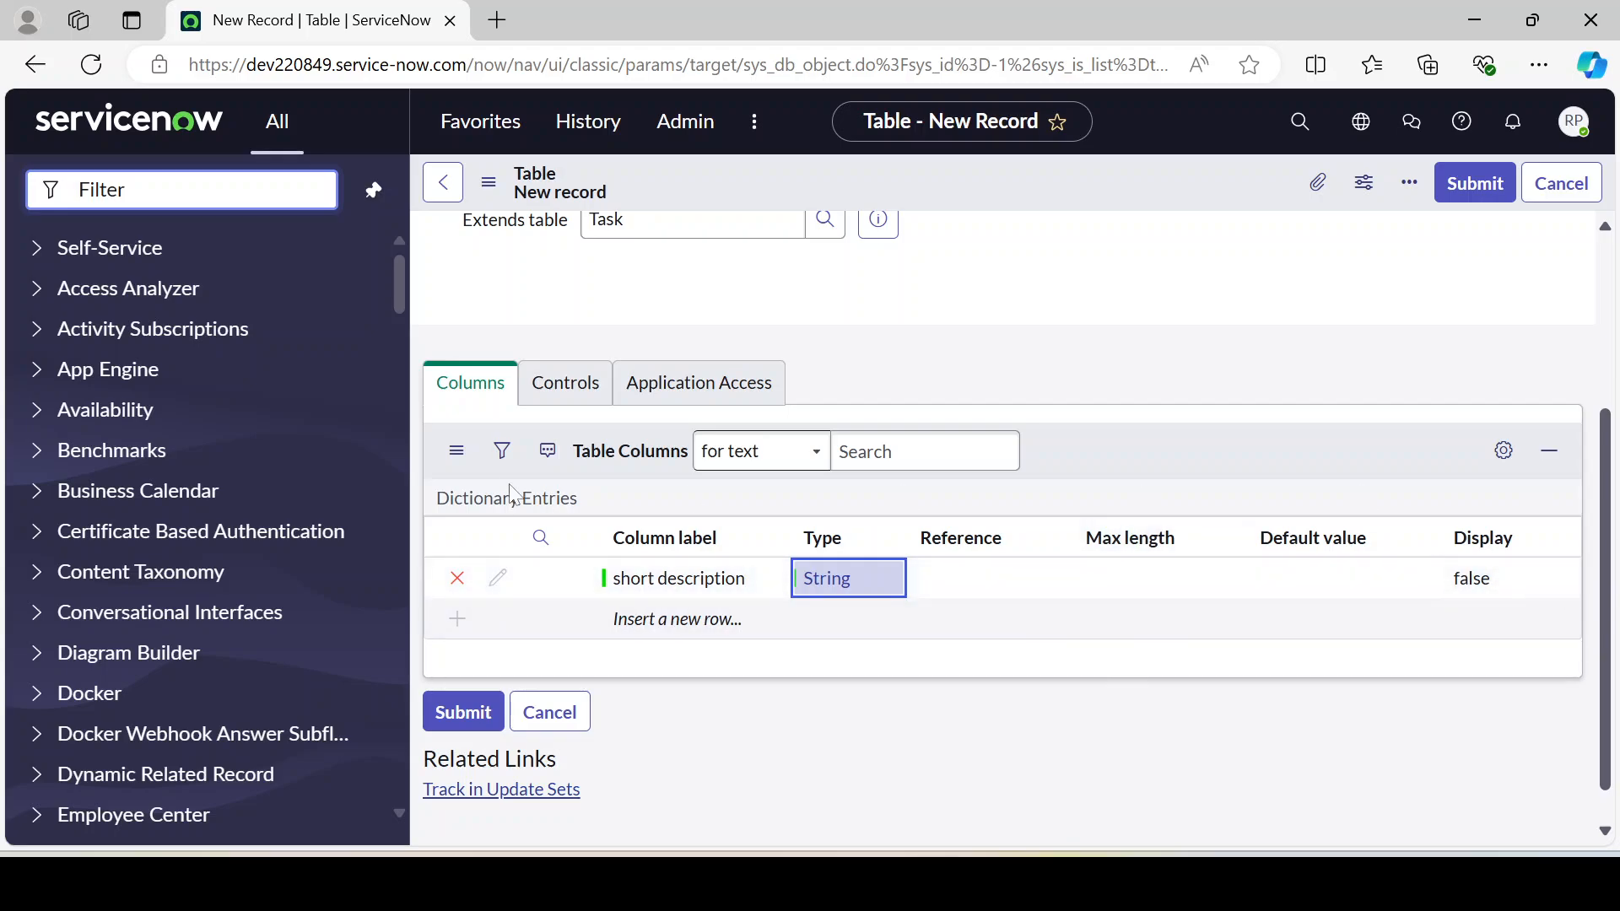
- Examine the table's Controls section, including the Extensible option, and compare it with the Extends table field
scroll(1086, 459, up, 1)
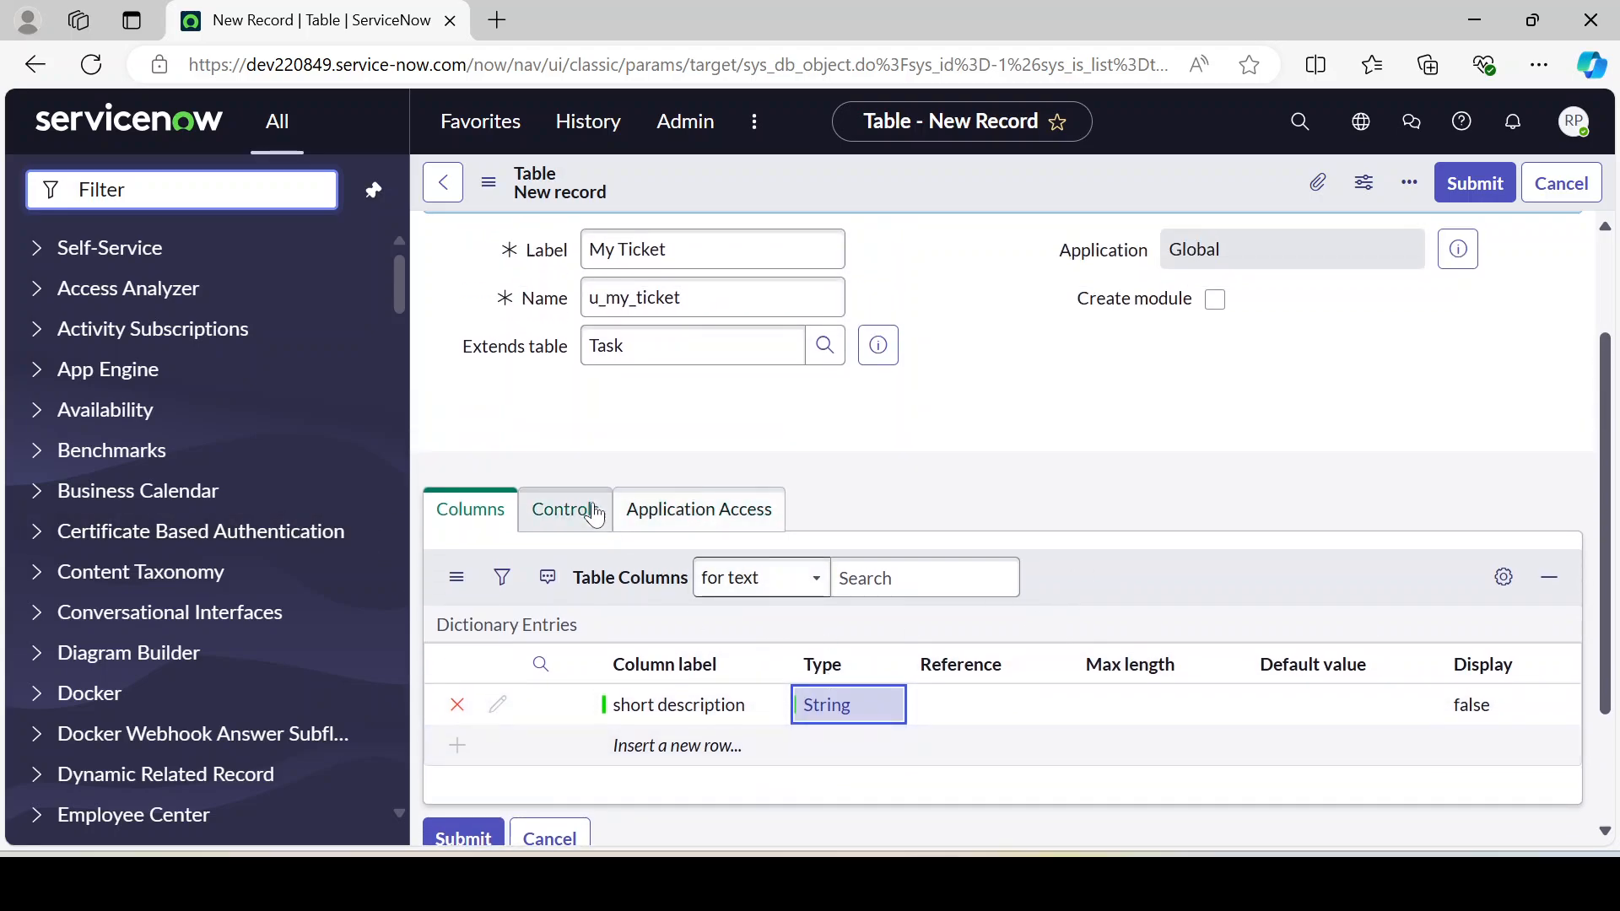
click(595, 513)
scroll(869, 470, down, 1)
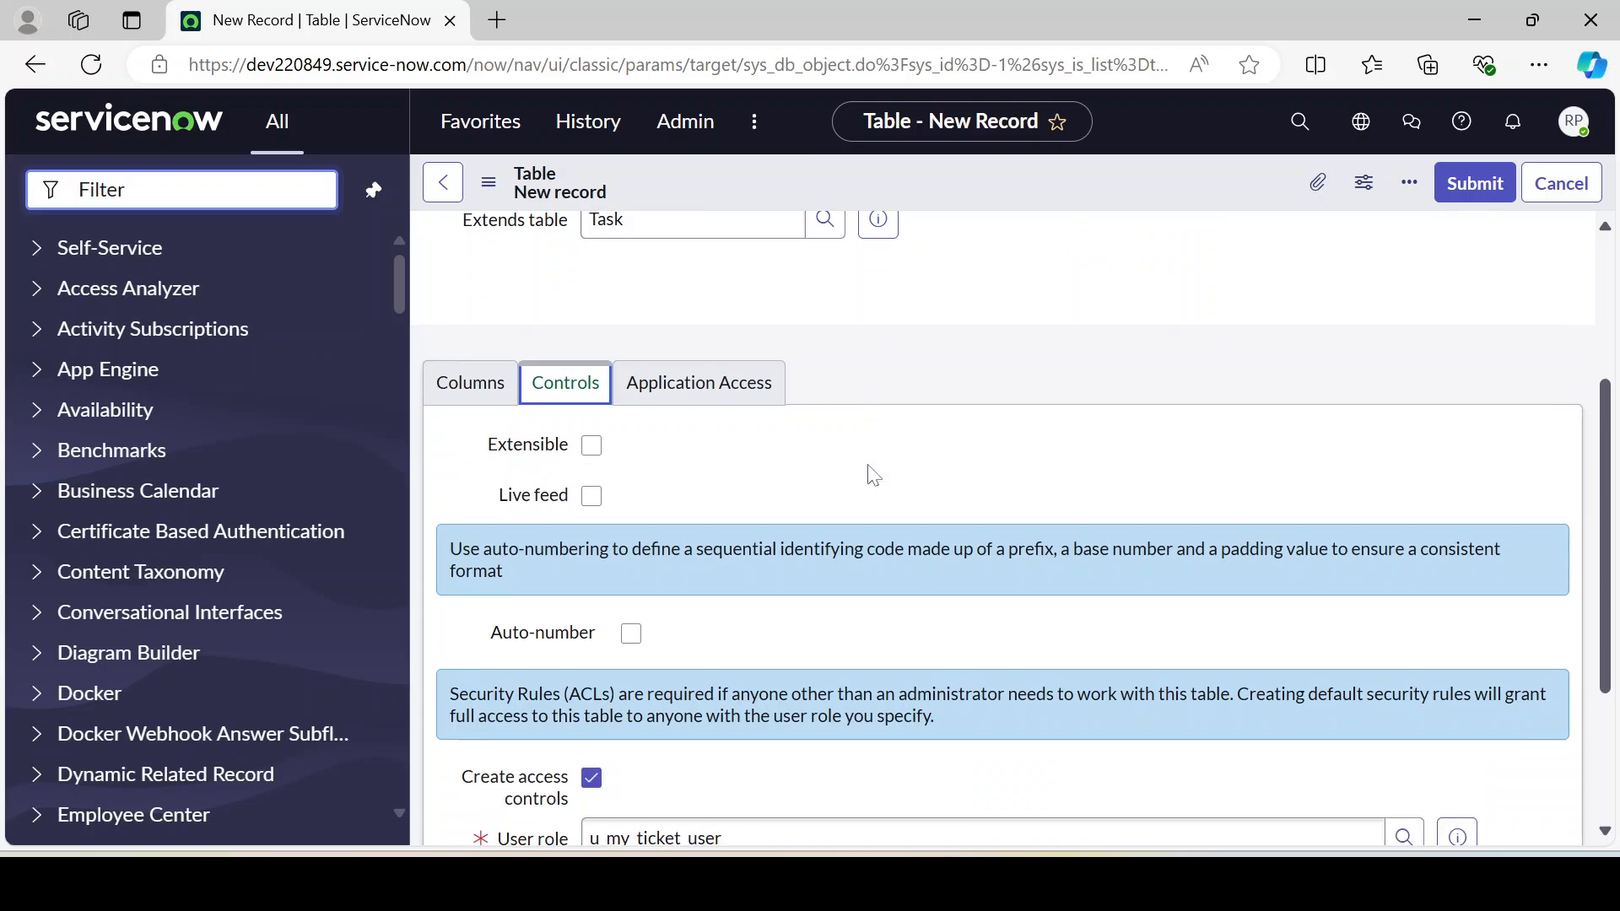
scroll(869, 466, down, 2)
scroll(869, 466, up, 4)
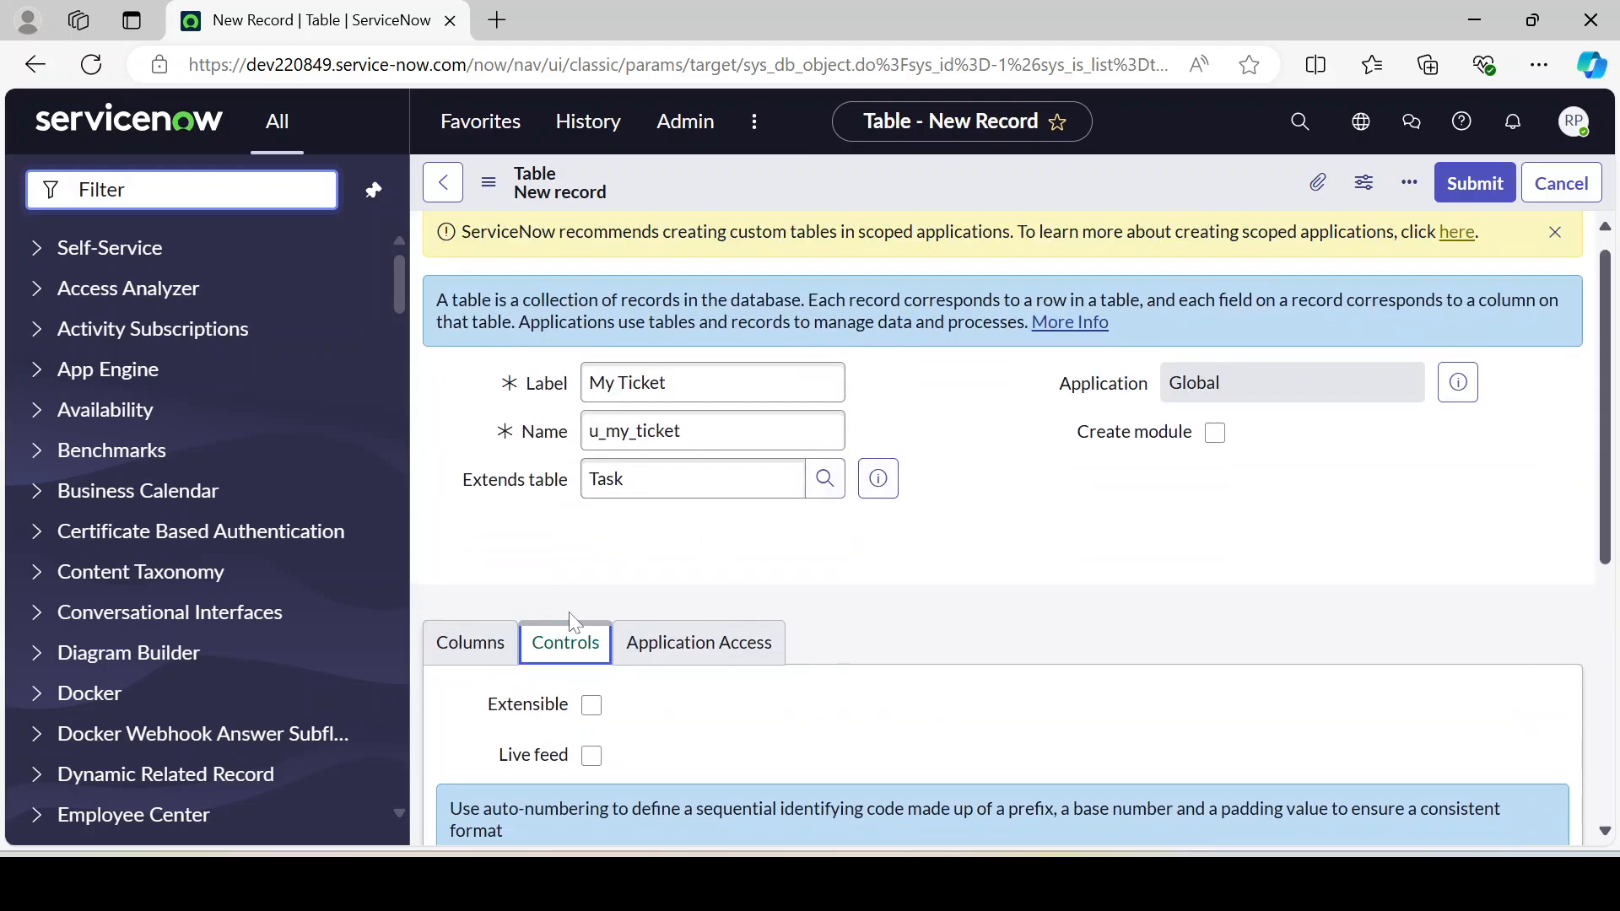
scroll(568, 611, down, 2)
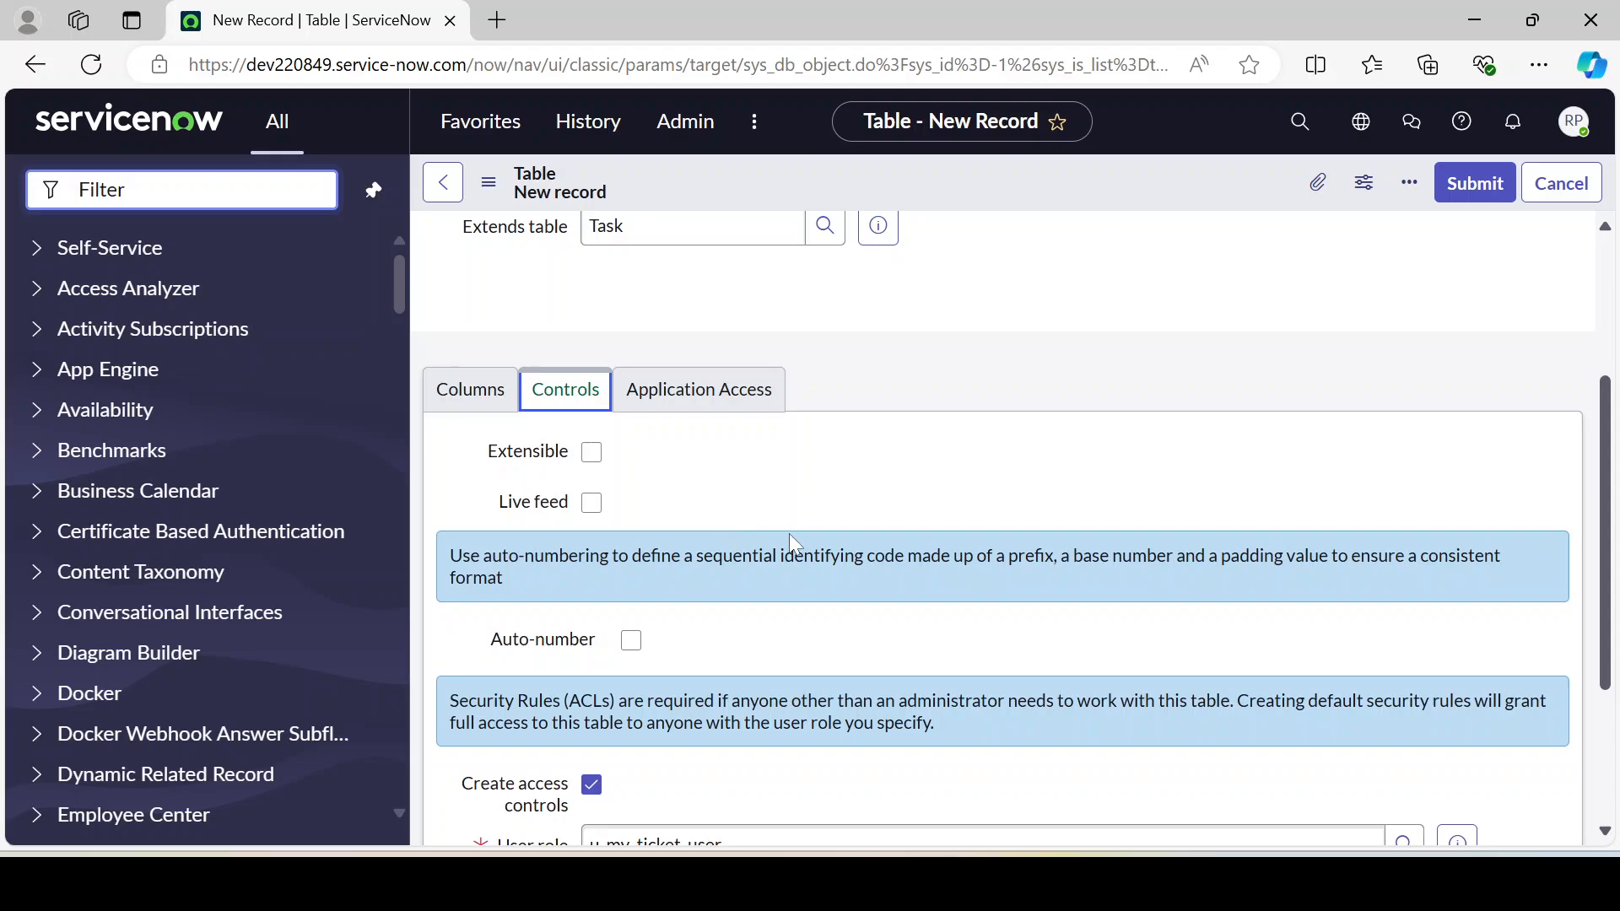
scroll(788, 533, up, 3)
scroll(969, 564, down, 4)
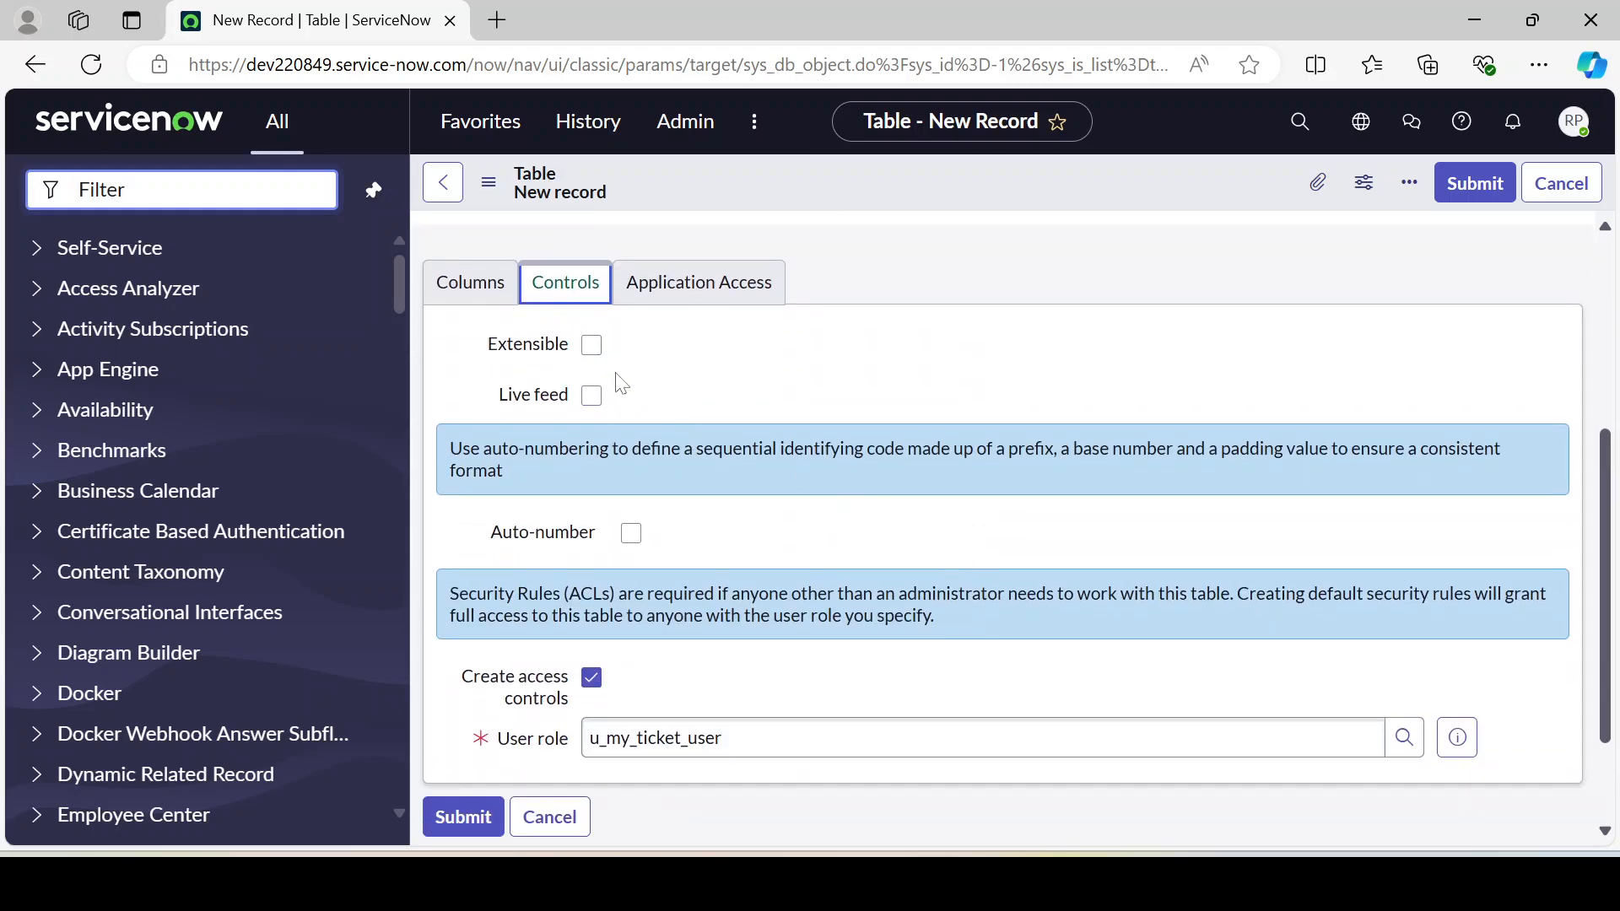
drag(481, 347, 552, 372)
scroll(1029, 388, up, 3)
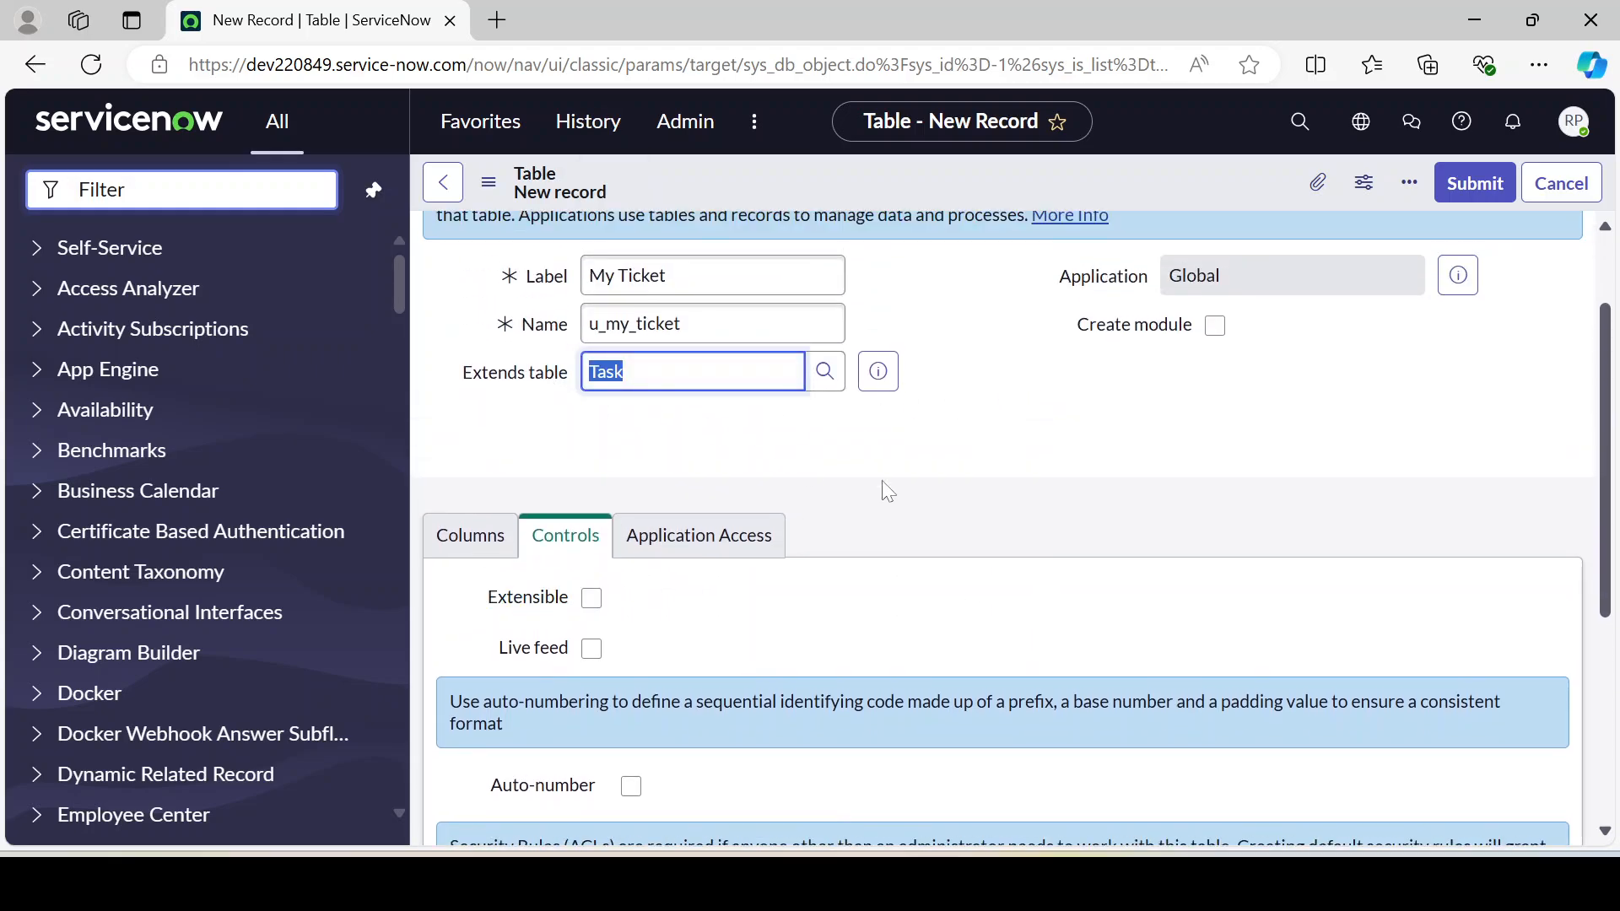
click(948, 493)
- Try the Extensible option on the new table and clear it again, checking the Name and Extends table fields
click(592, 598)
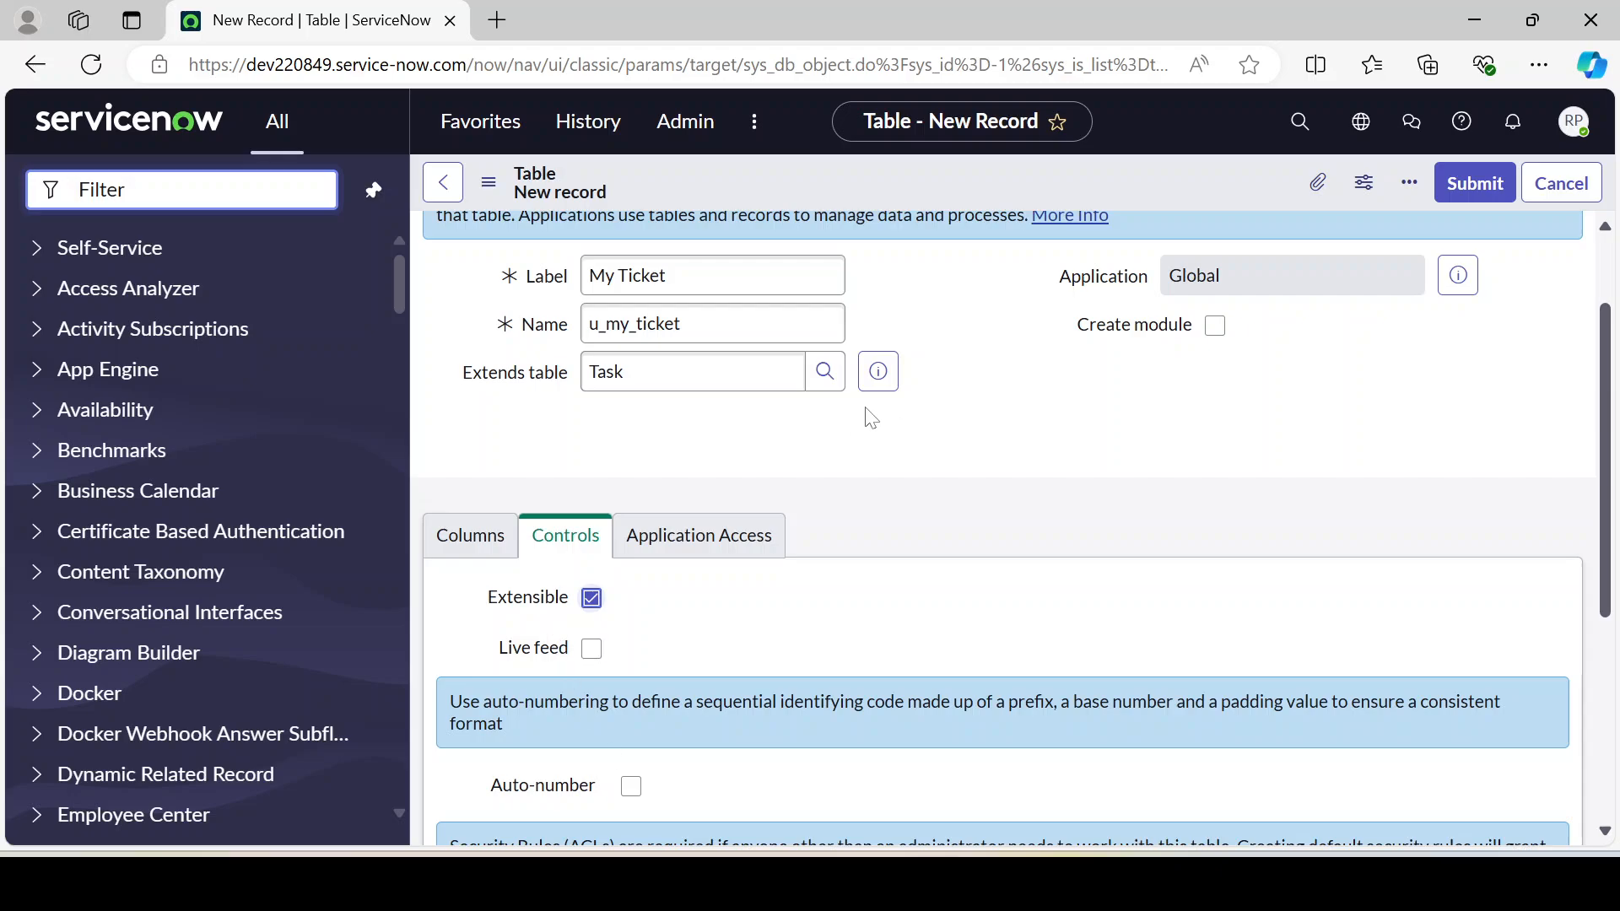
click(1002, 455)
double_click(641, 324)
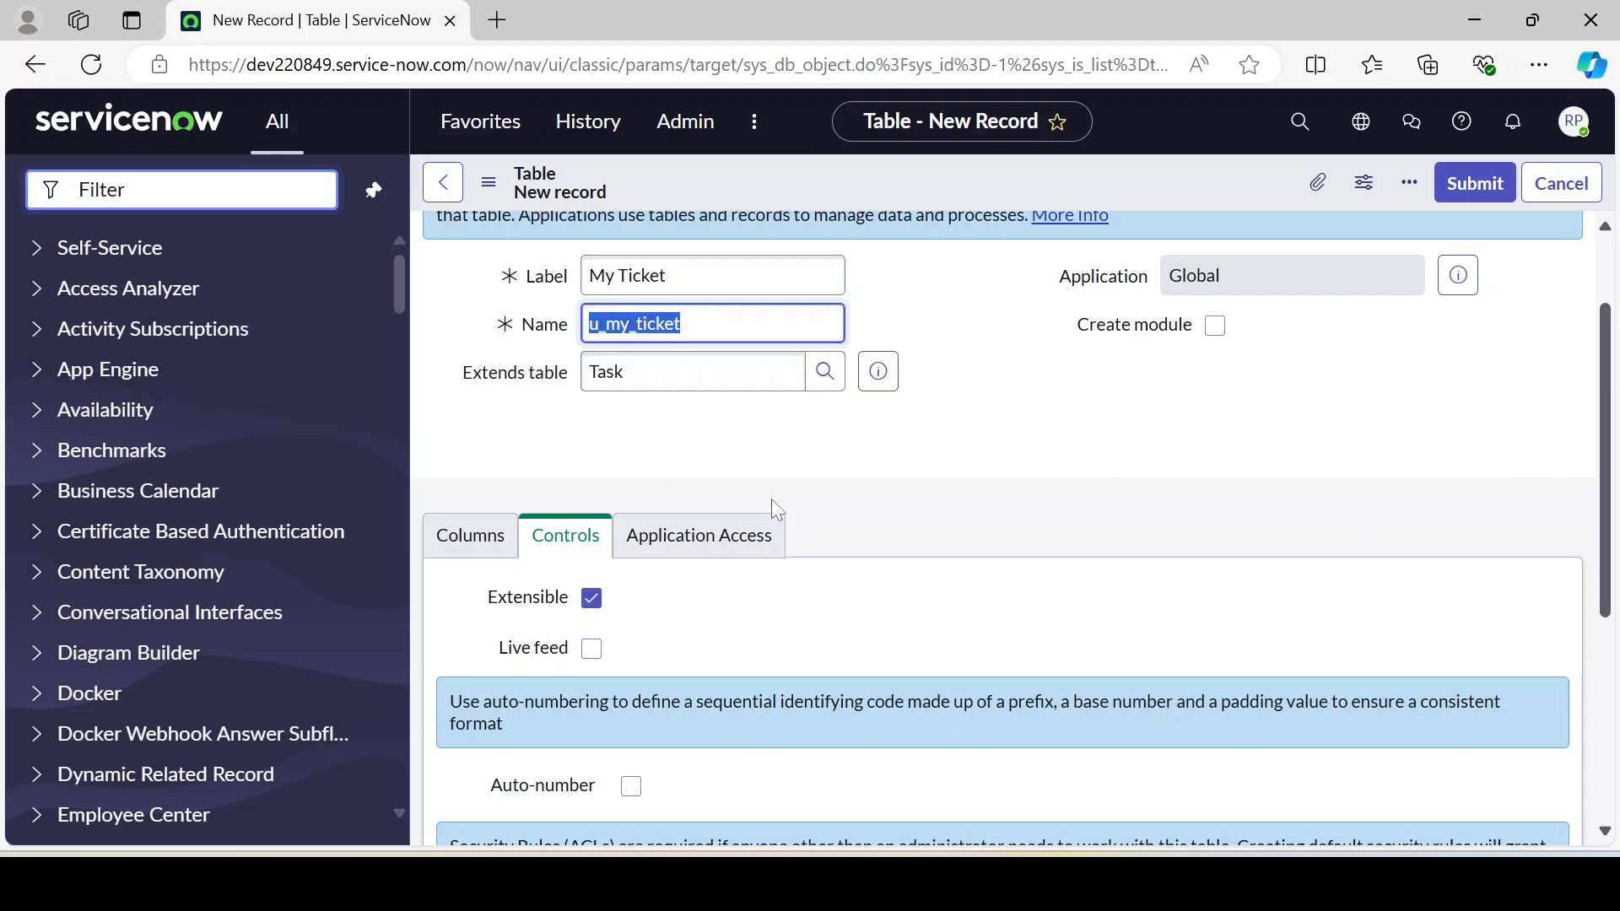
click(592, 599)
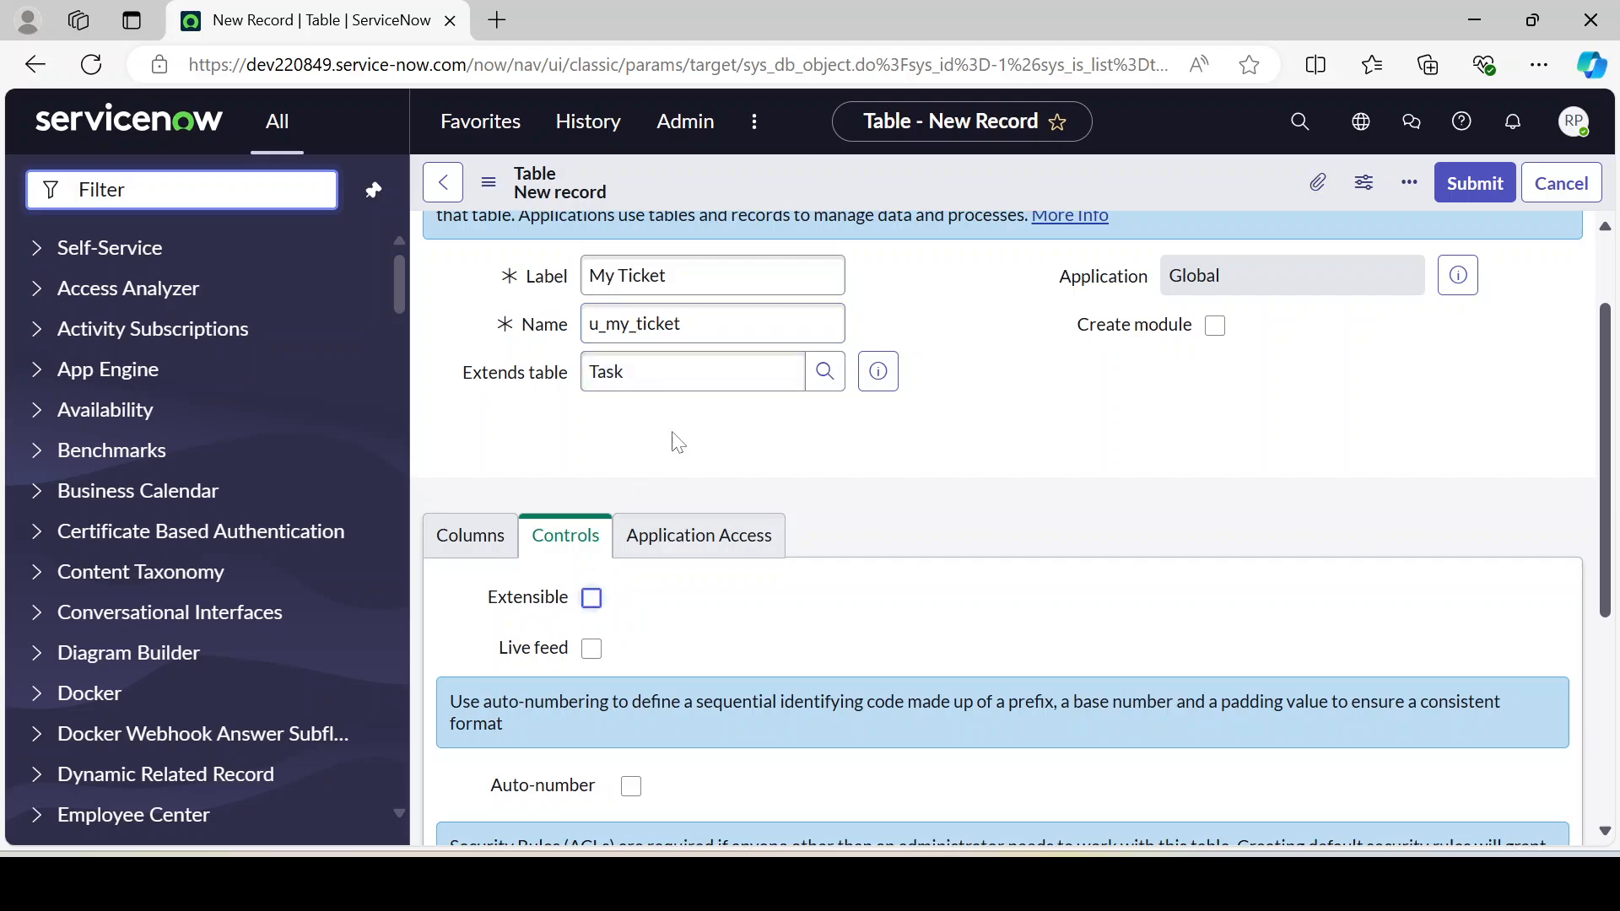
double_click(605, 371)
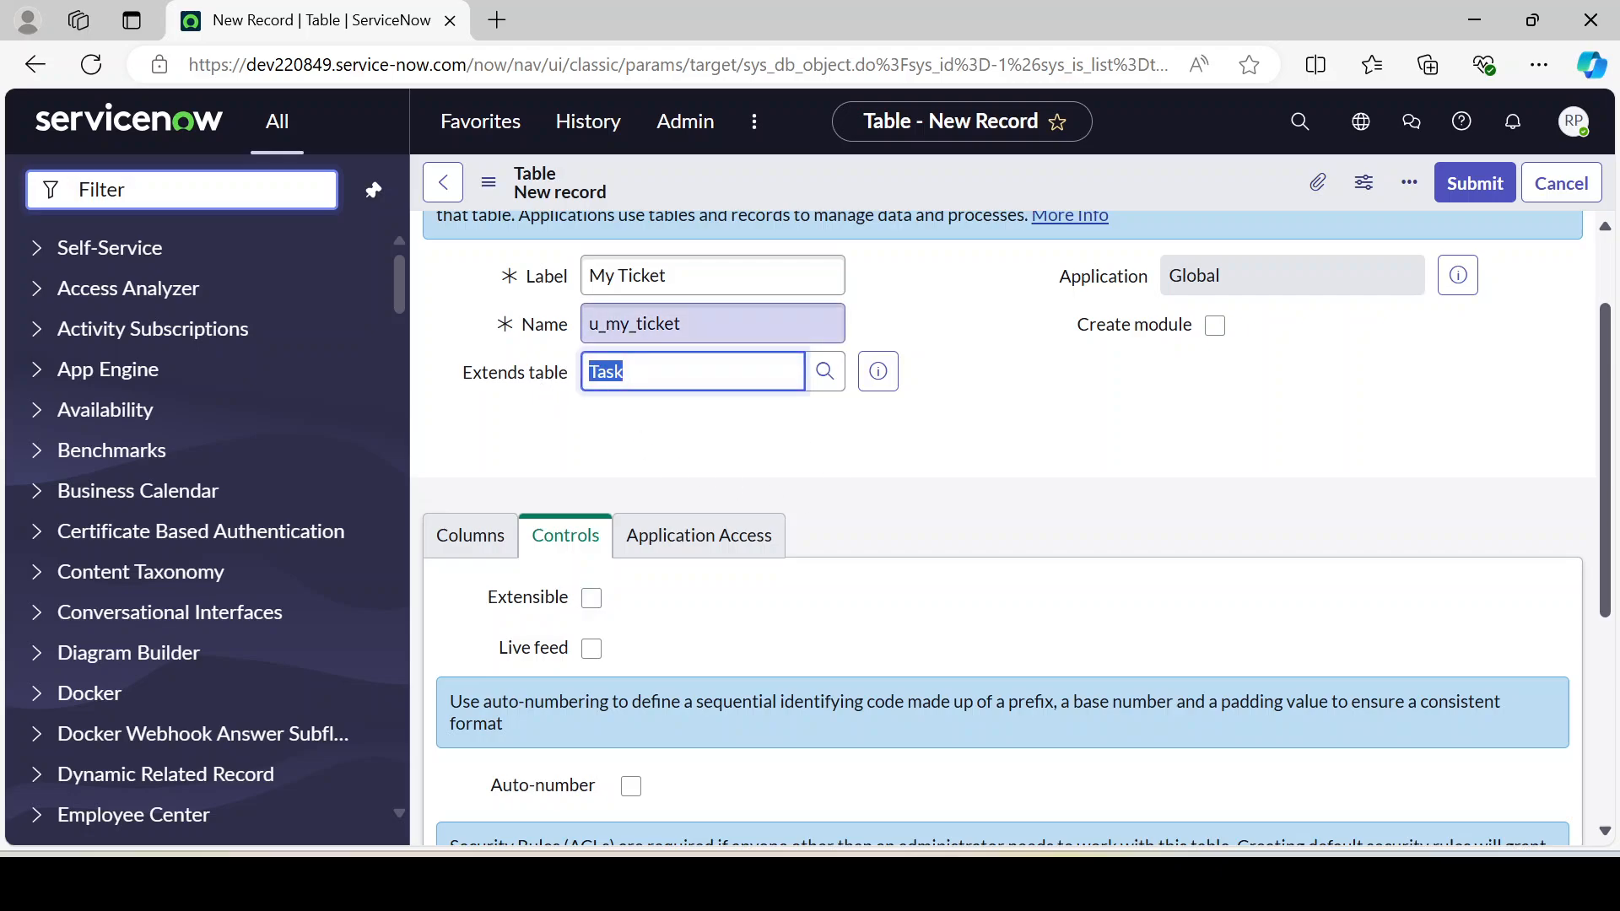
click(823, 483)
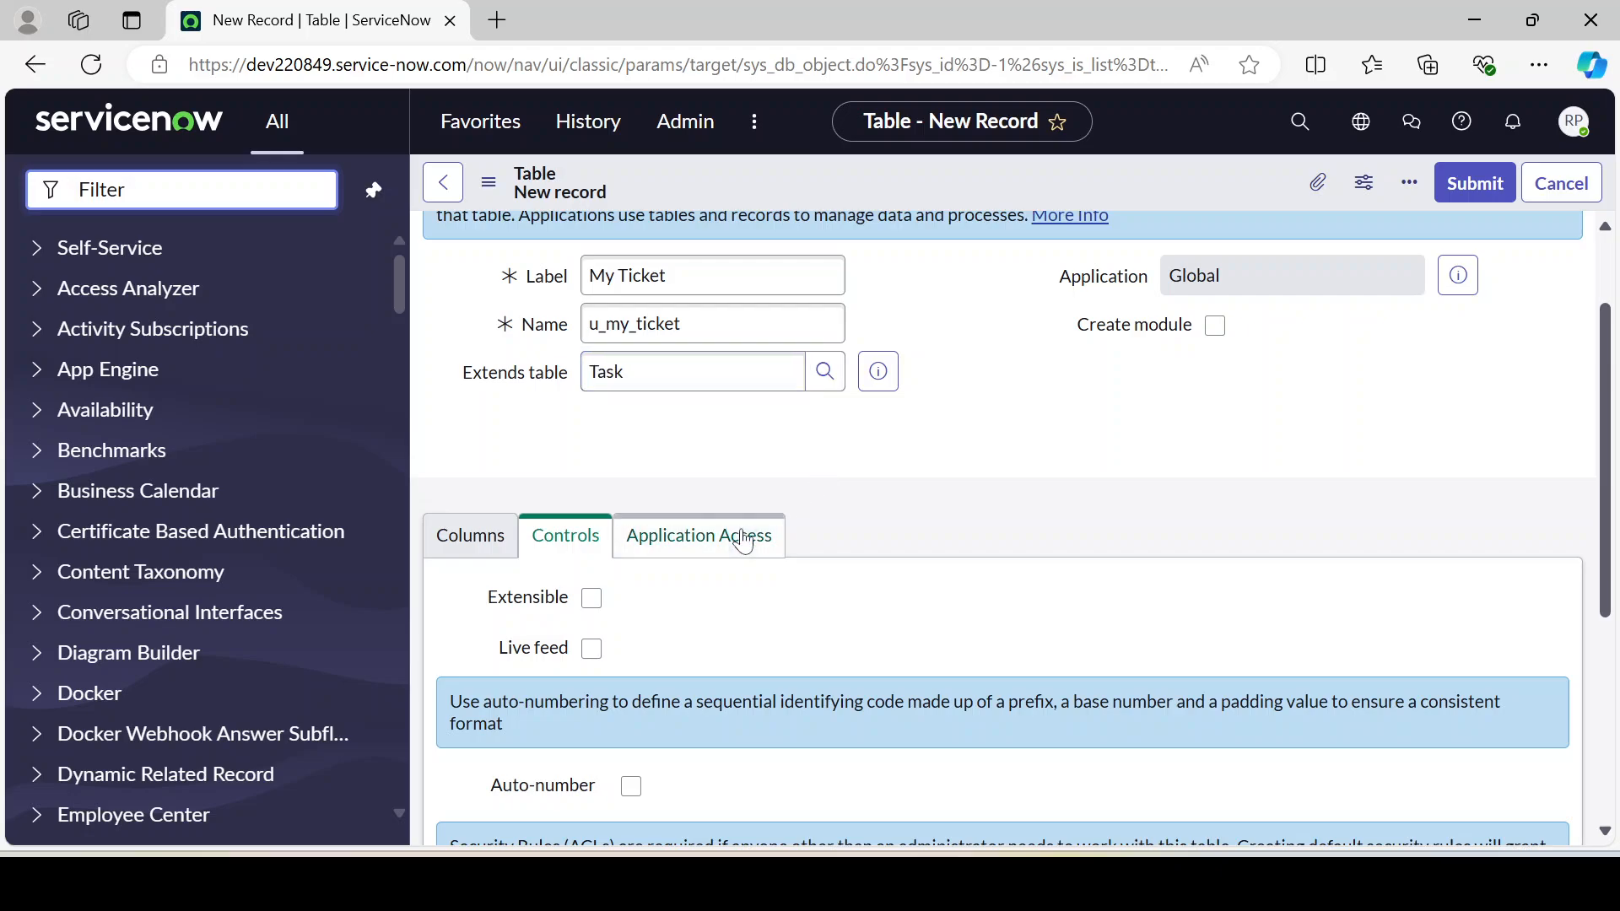
- Turn on Auto-number in the table's controls and set its prefix to MYTIC
scroll(742, 540, down, 3)
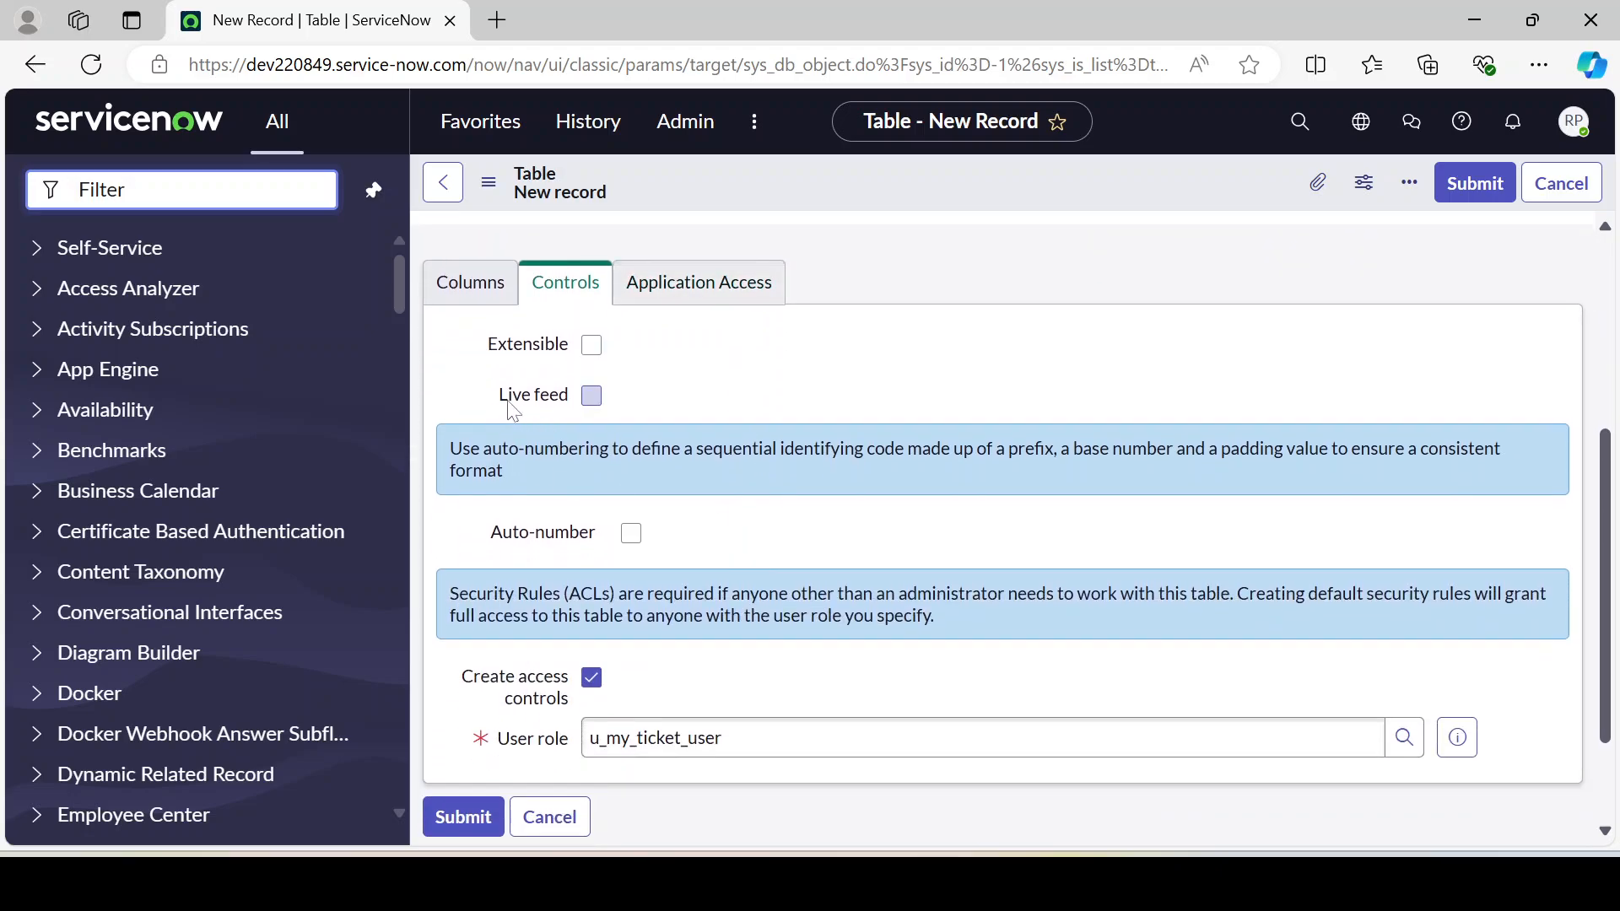
drag(501, 397, 731, 377)
click(788, 368)
scroll(738, 469, down, 2)
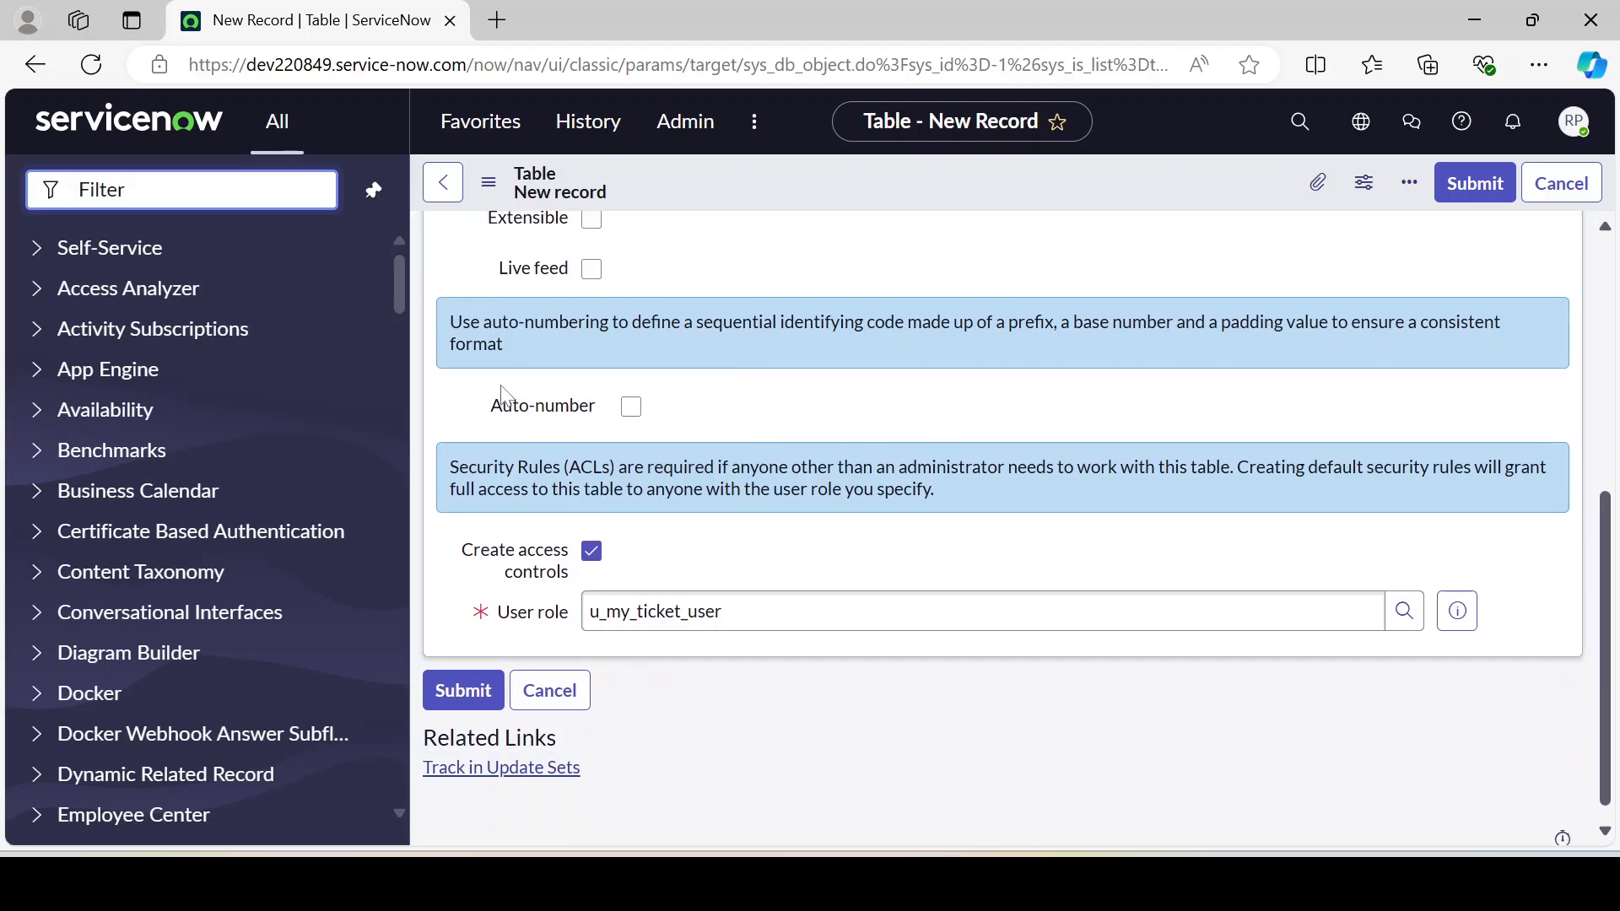
drag(450, 321, 529, 342)
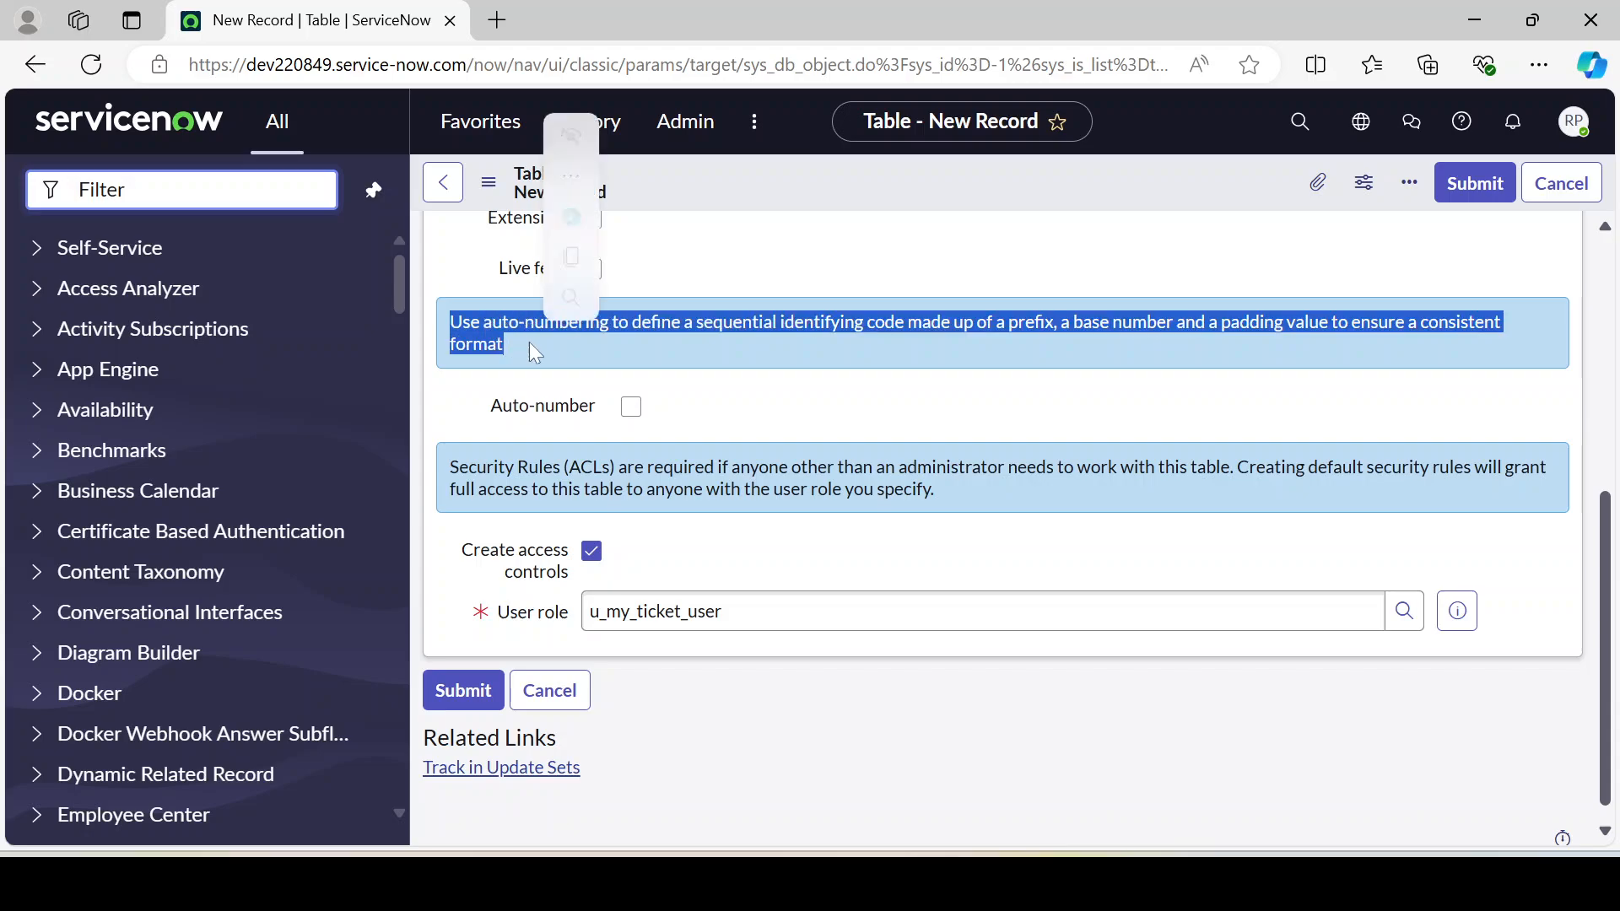
click(854, 343)
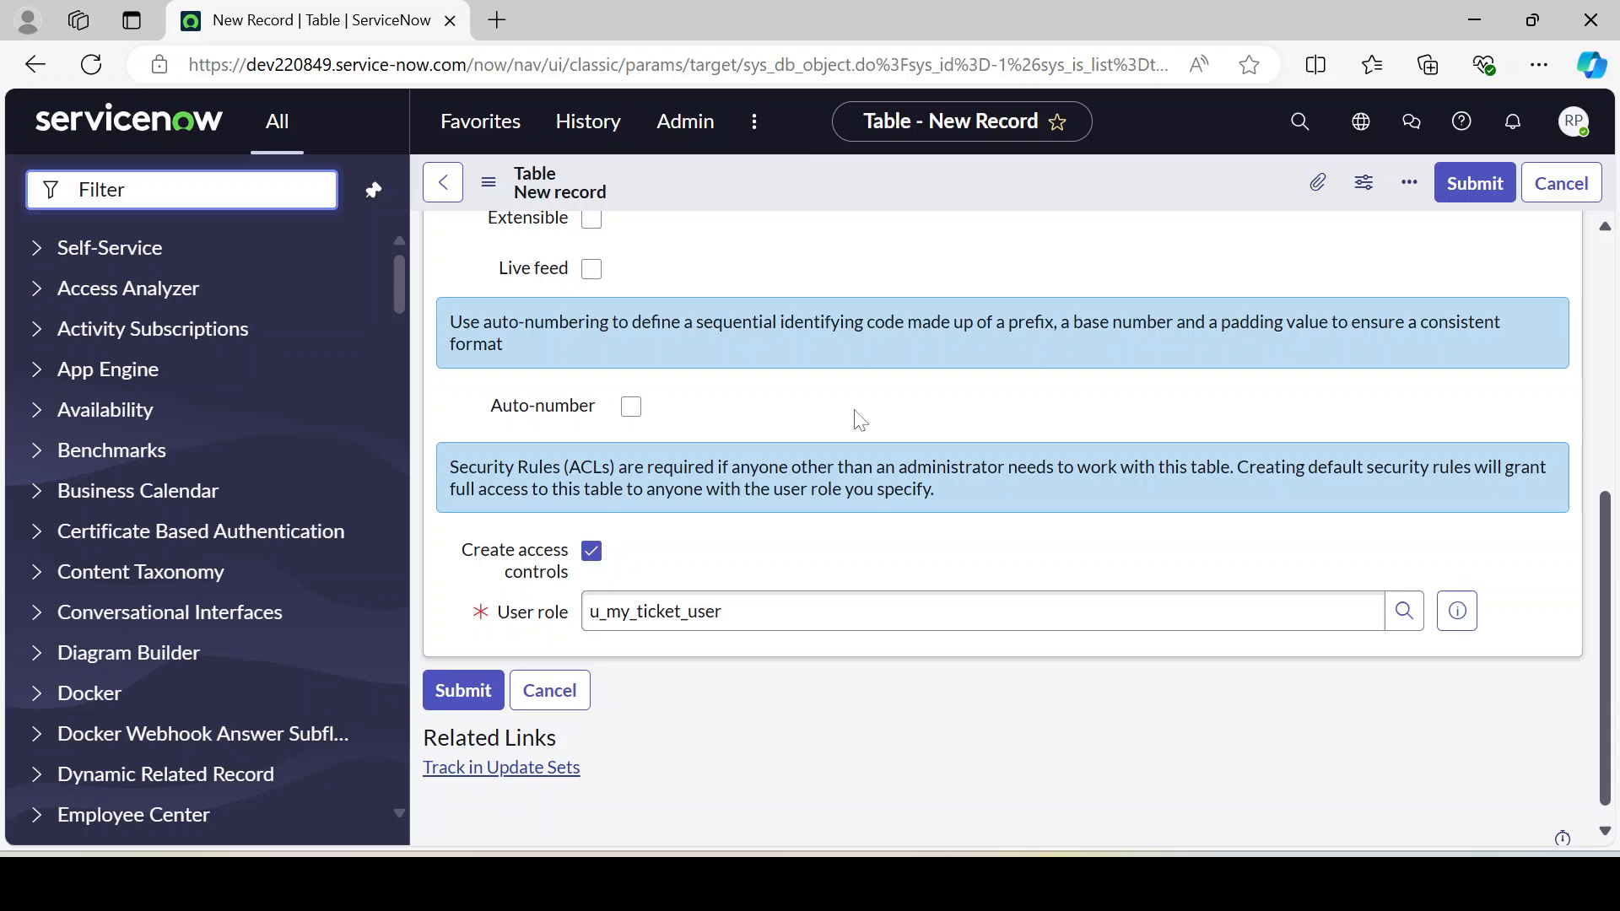
click(632, 407)
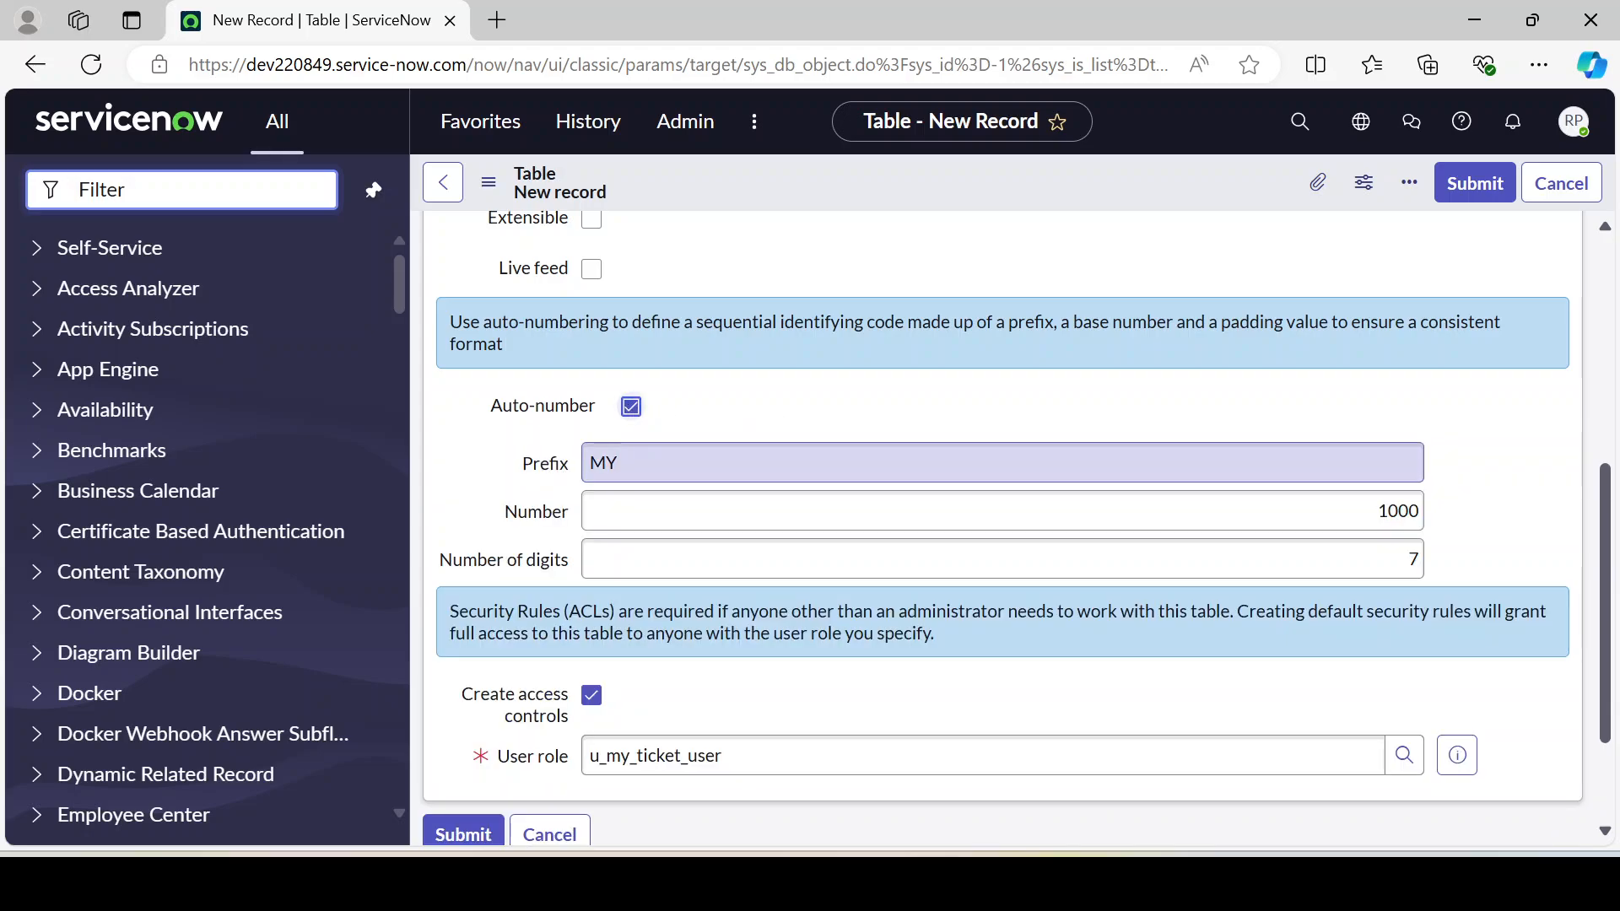
click(643, 463)
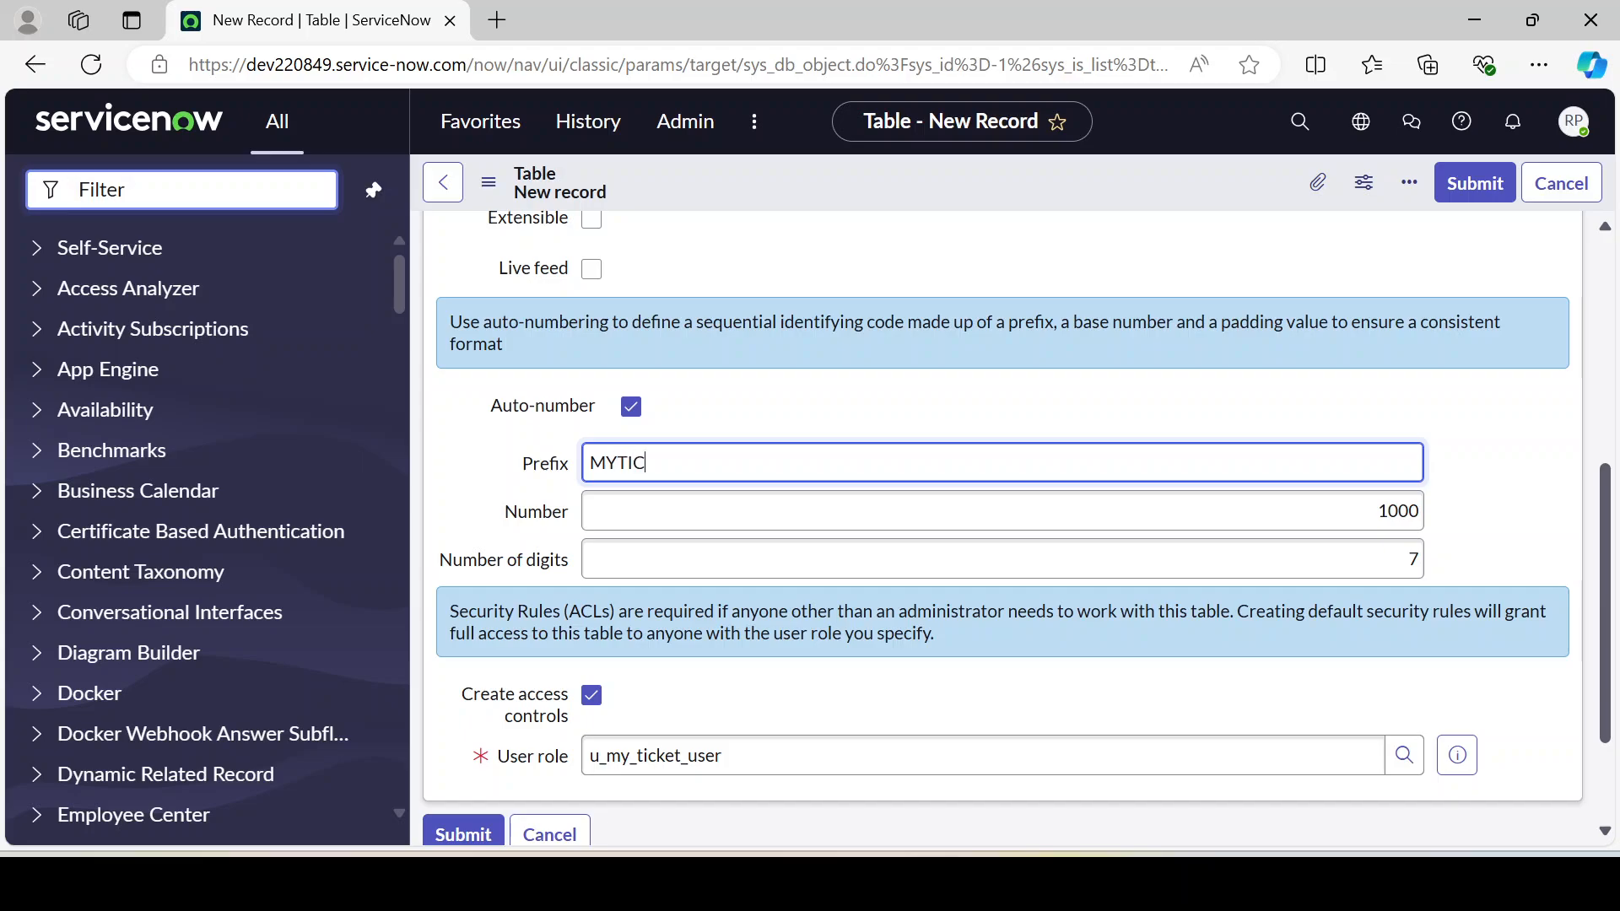
text(TIC)
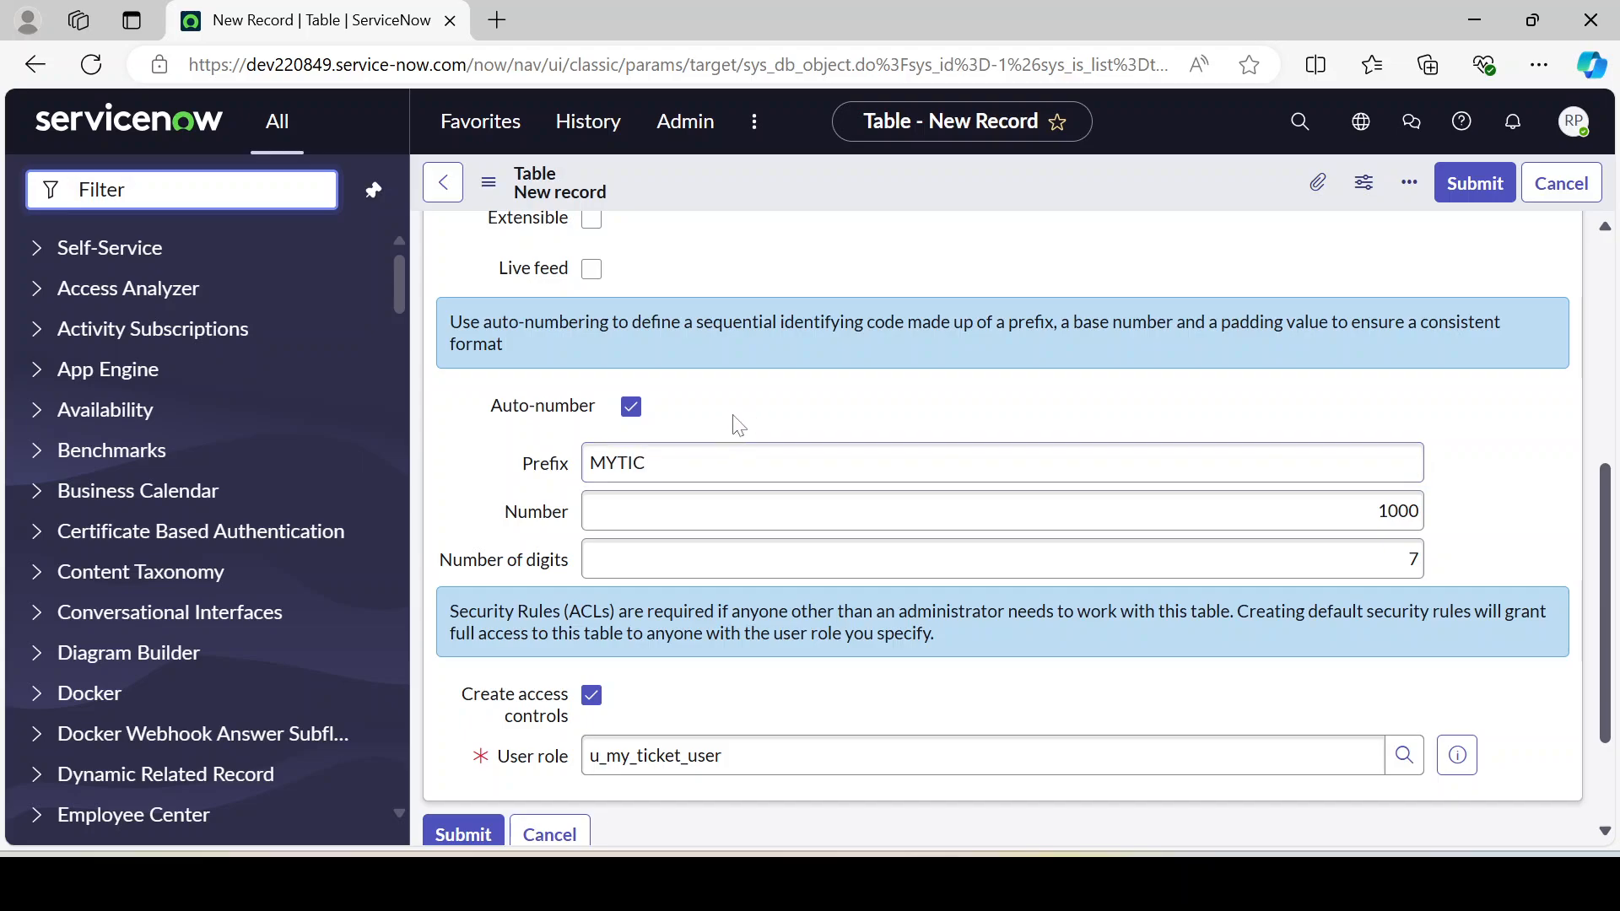
- Shorten the table's auto-number prefix to TIC
click(618, 464)
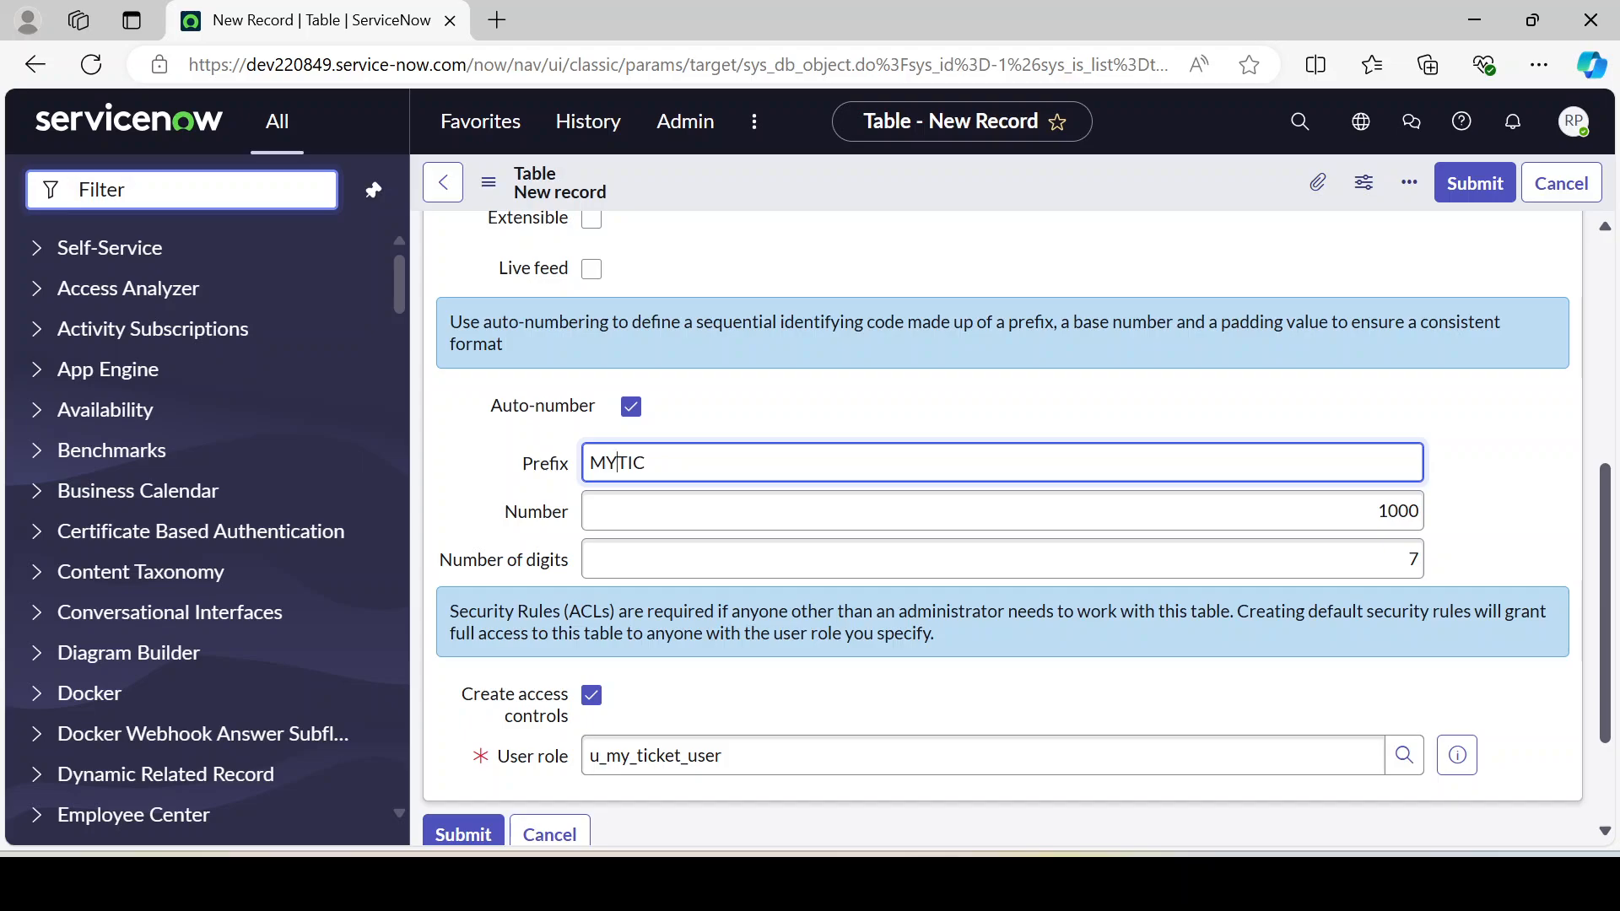
key(BackSpace)
key(BackSpace)
click(758, 411)
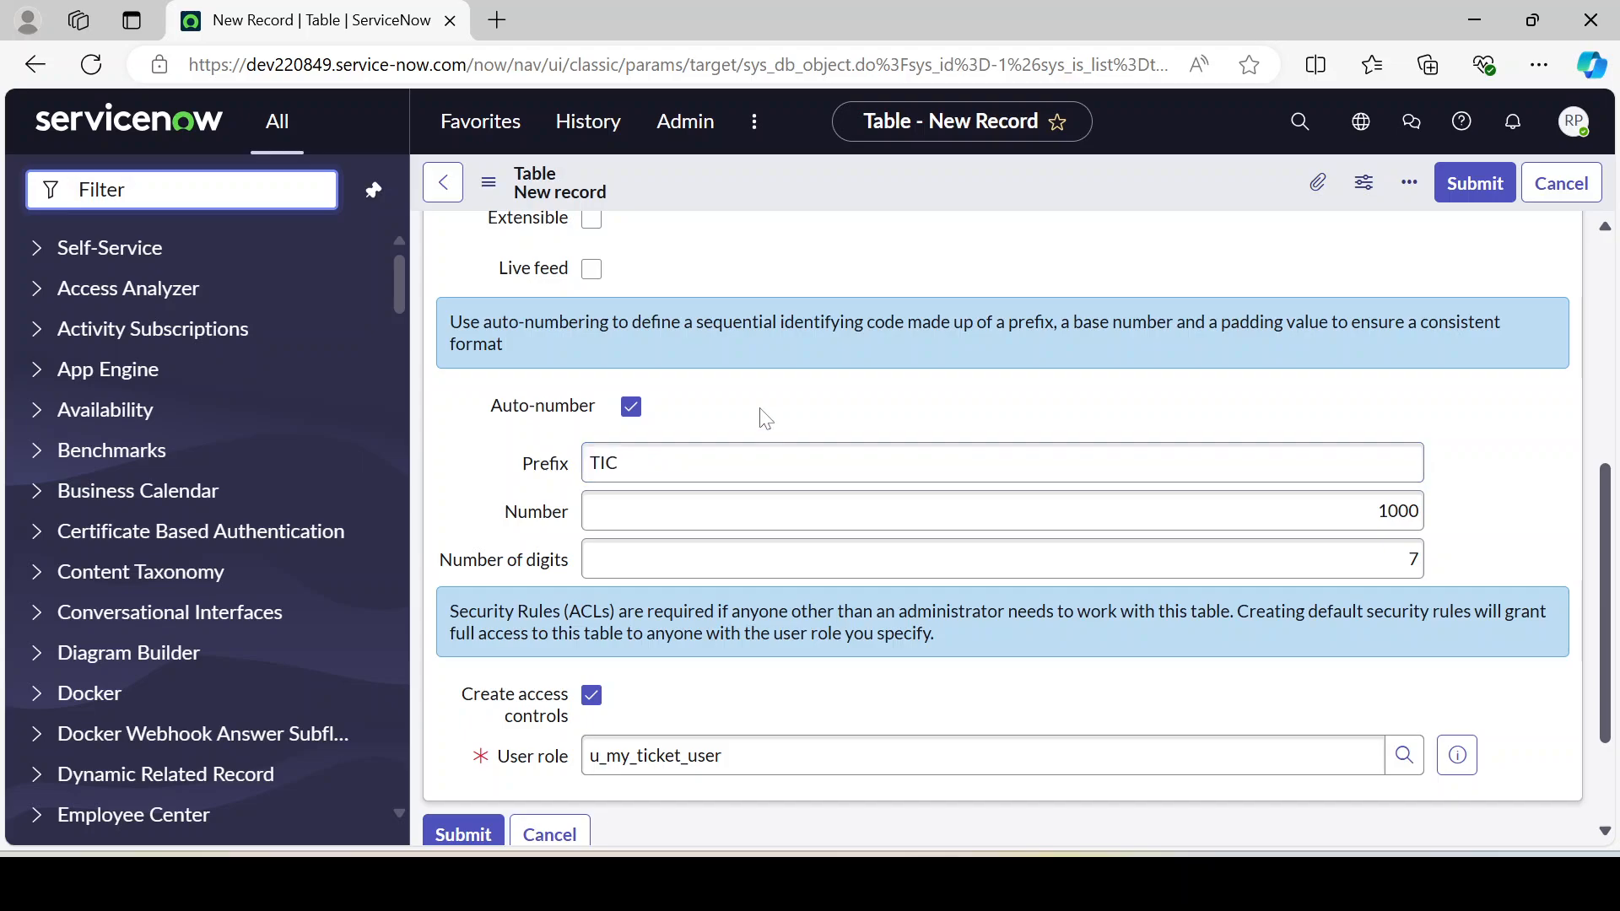
click(751, 463)
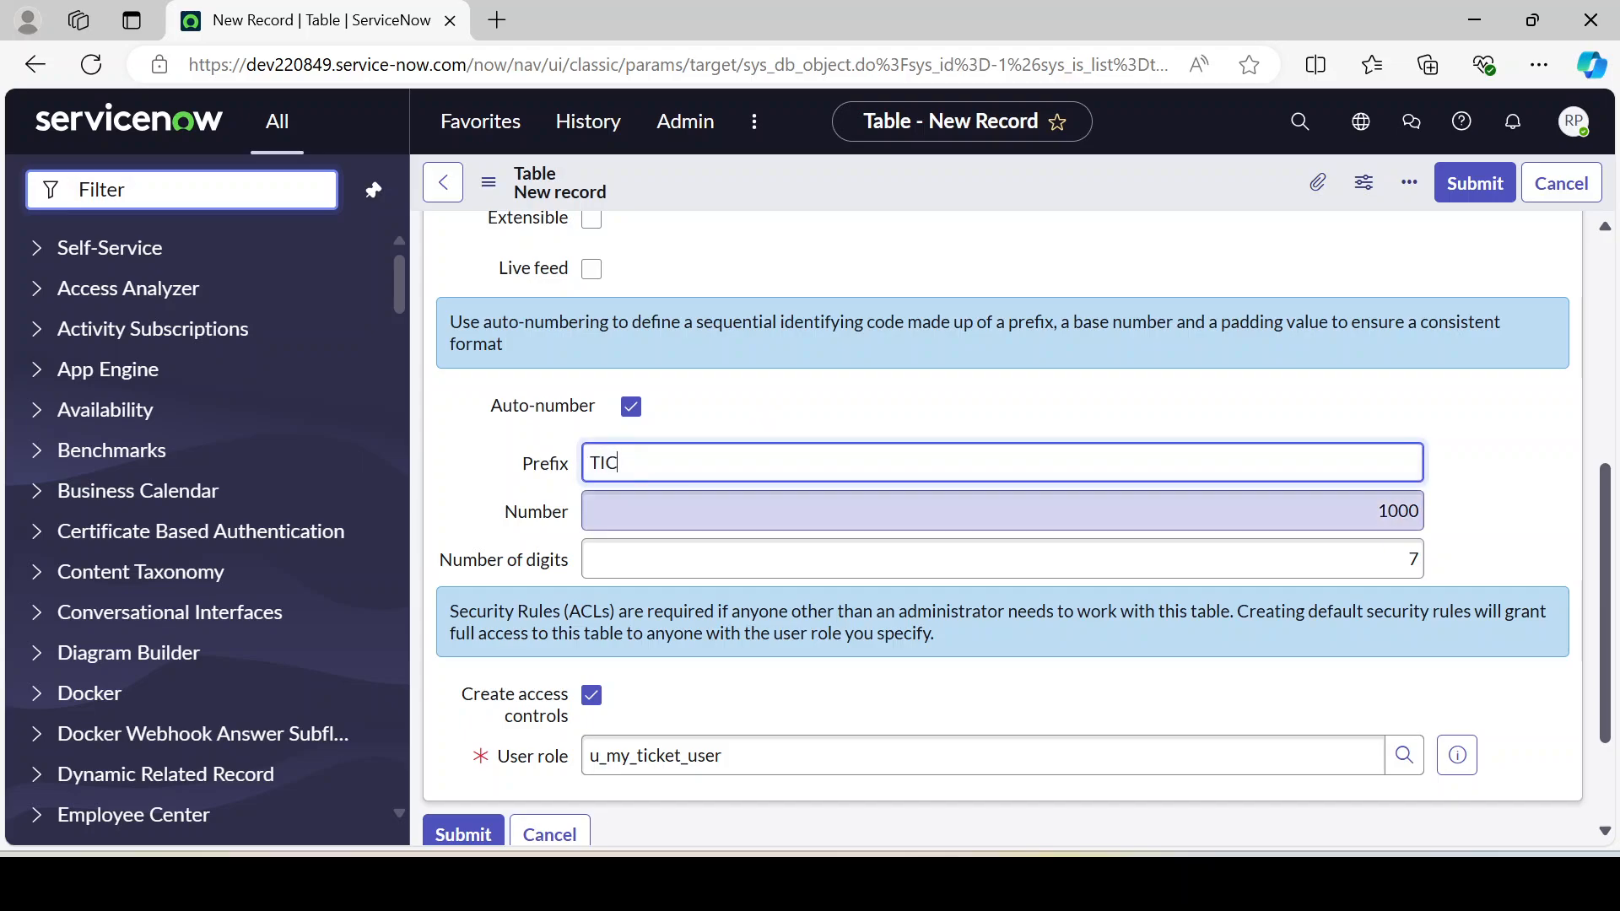
- Check the auto-number starting number and number of digits, and the user role for the access controls
double_click(1397, 510)
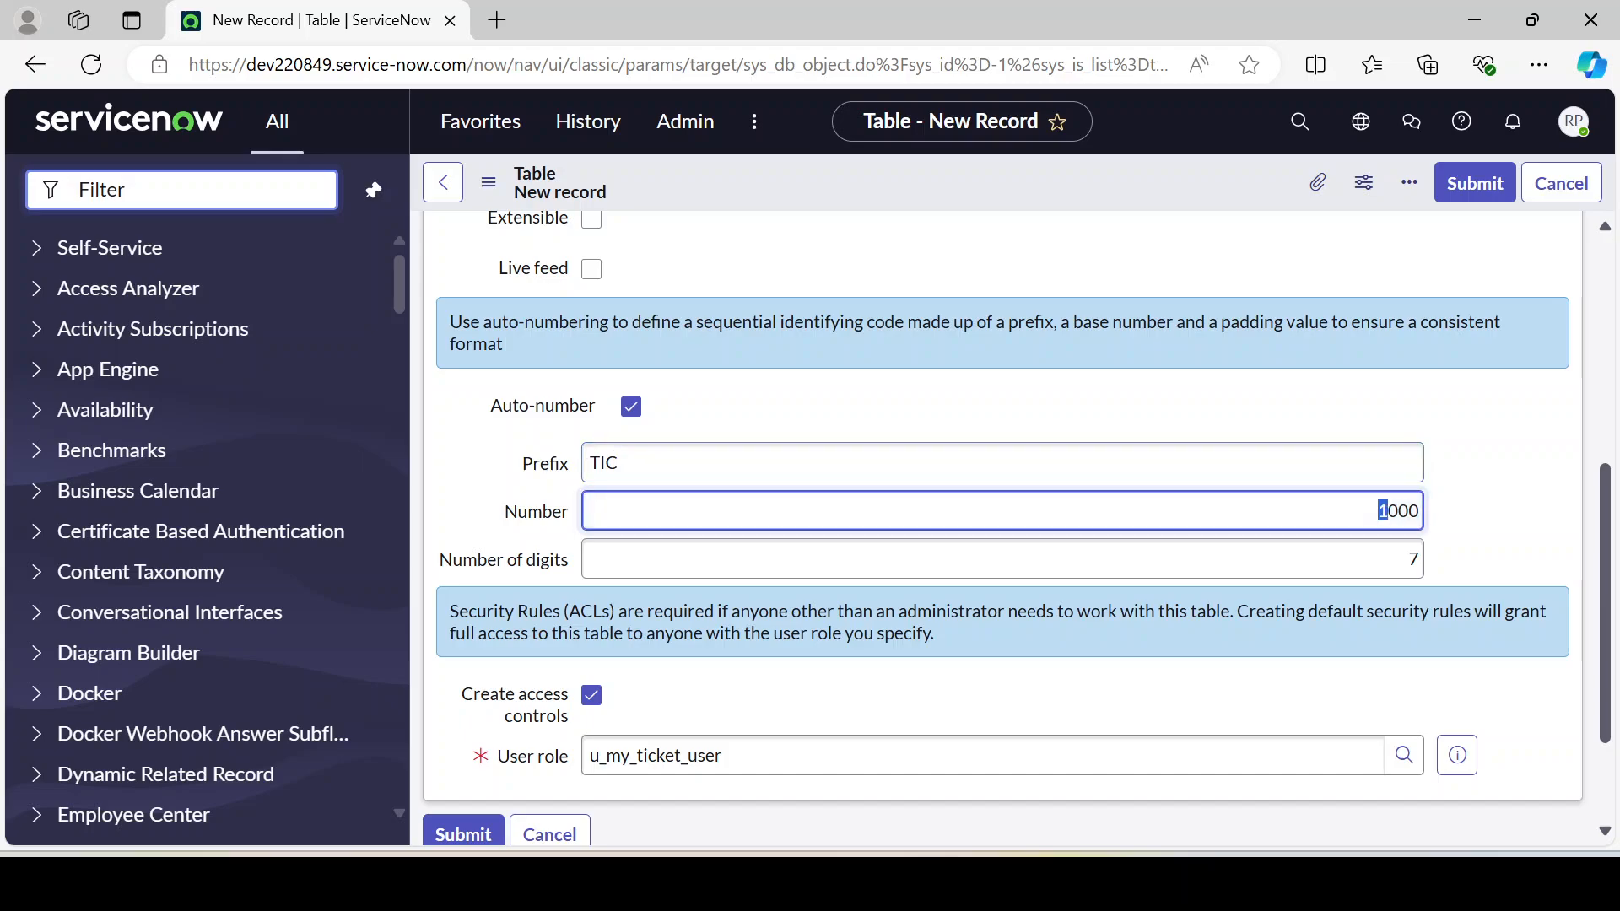
click(1394, 510)
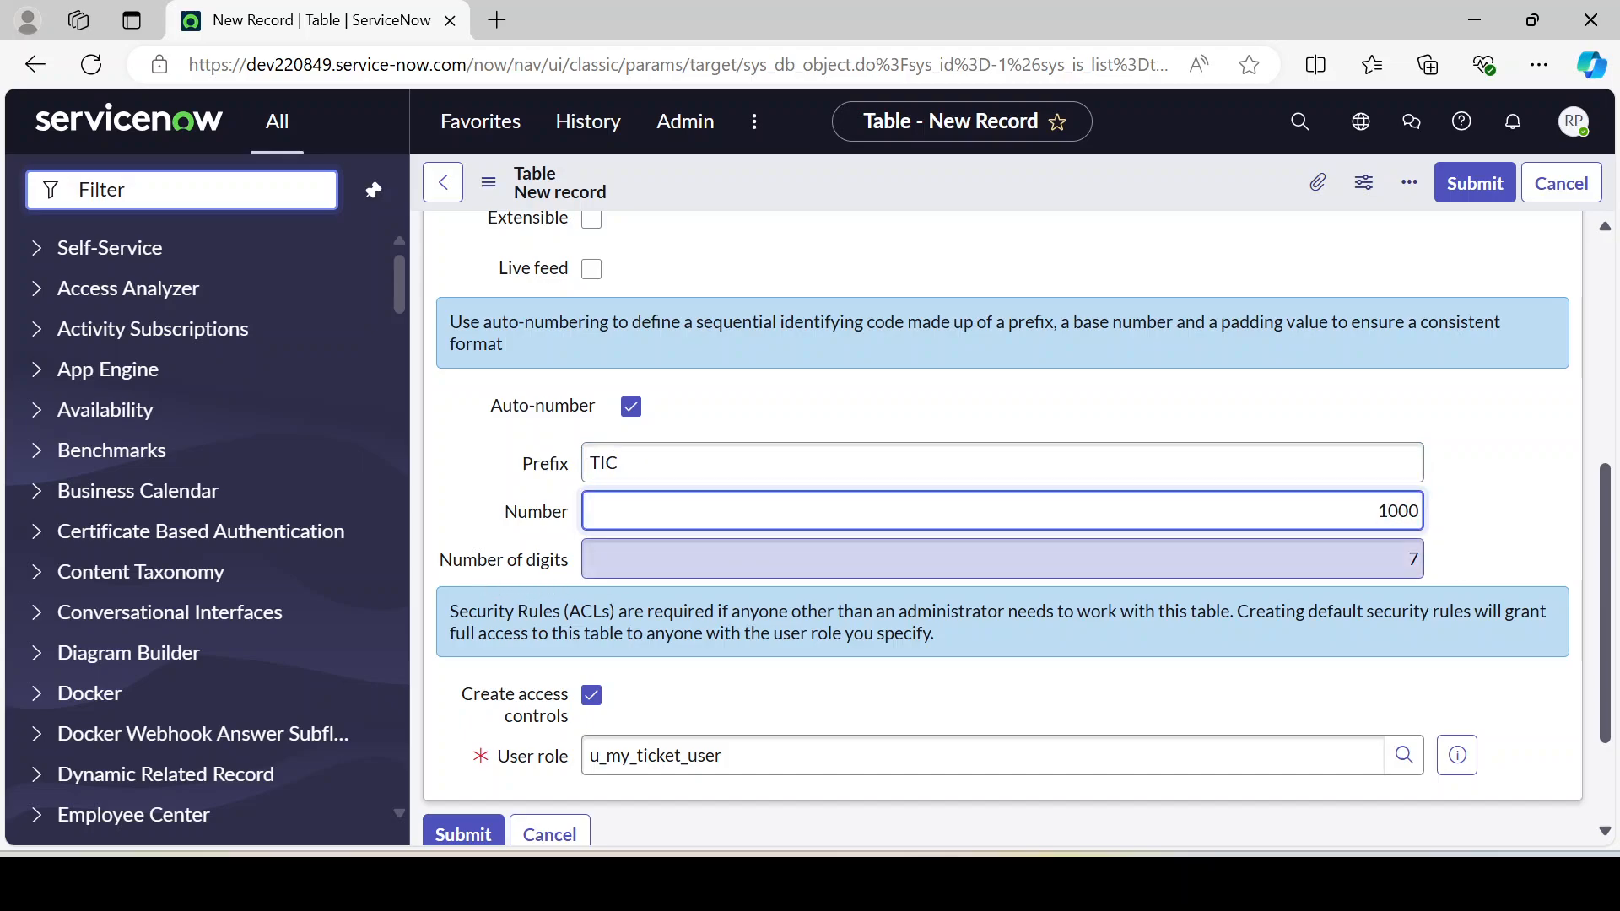
drag(1407, 559, 1451, 558)
click(1501, 524)
scroll(1507, 534, down, 2)
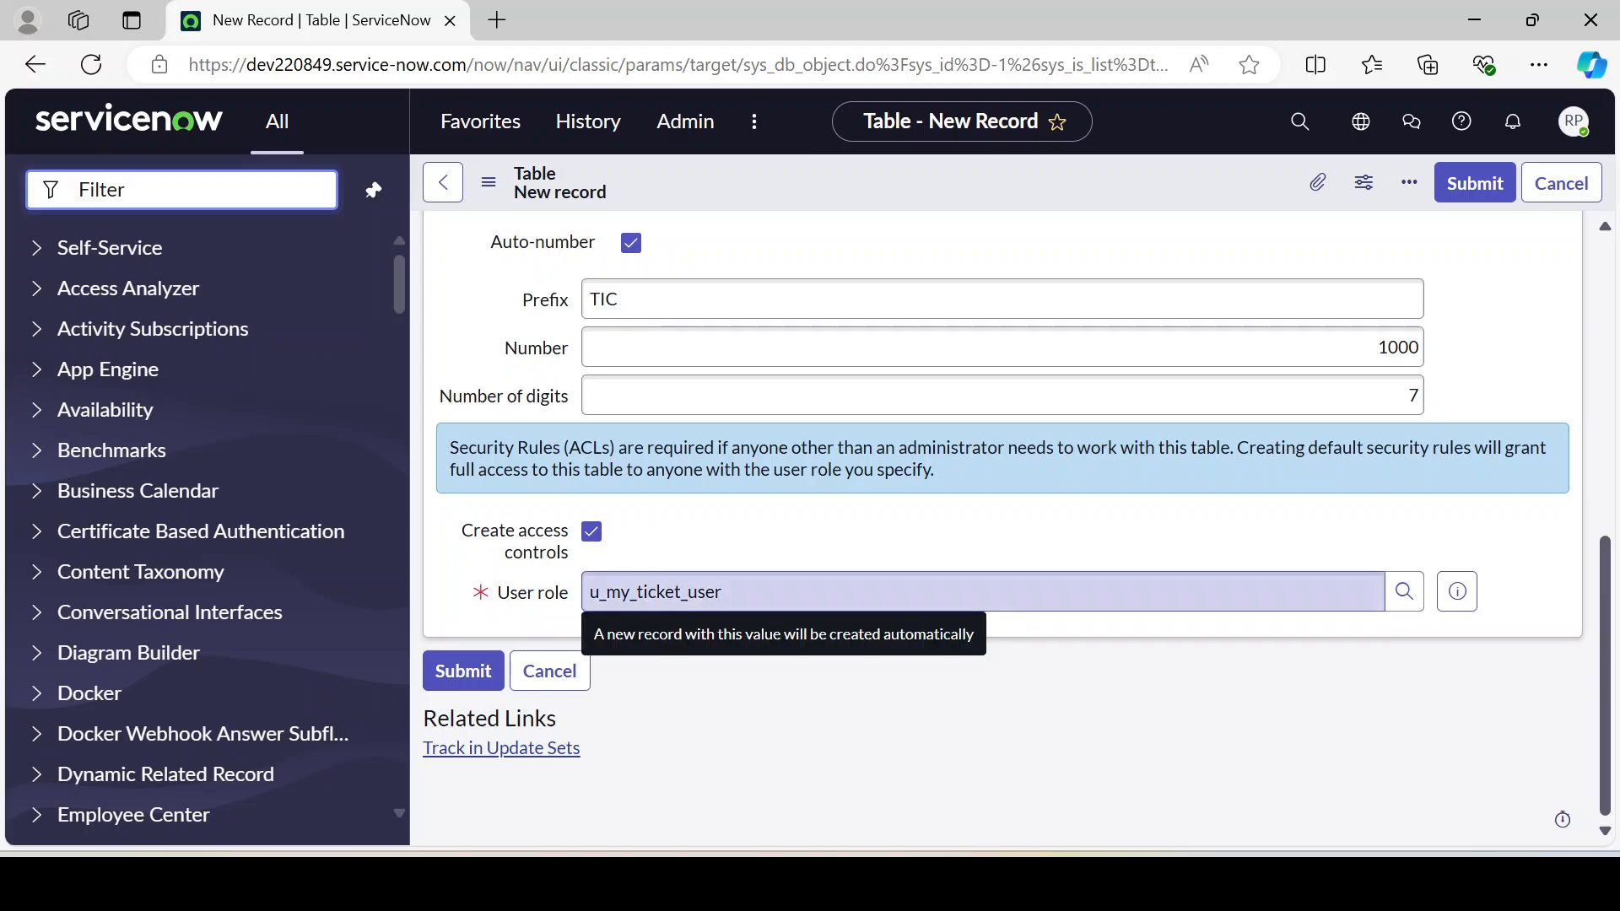
drag(733, 593, 584, 593)
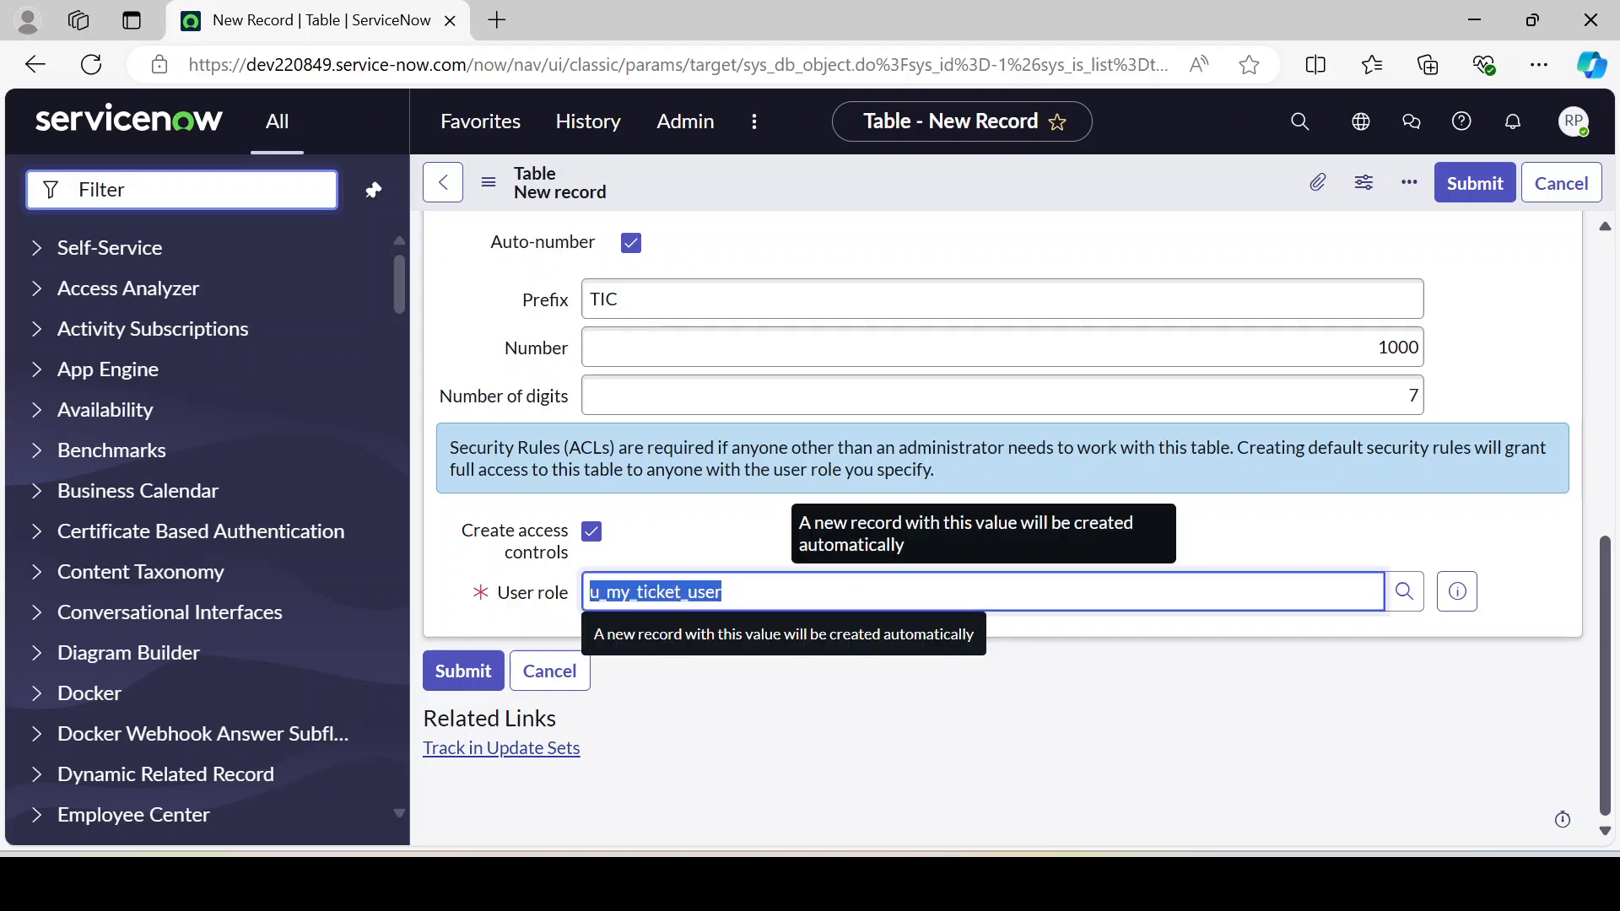
click(768, 549)
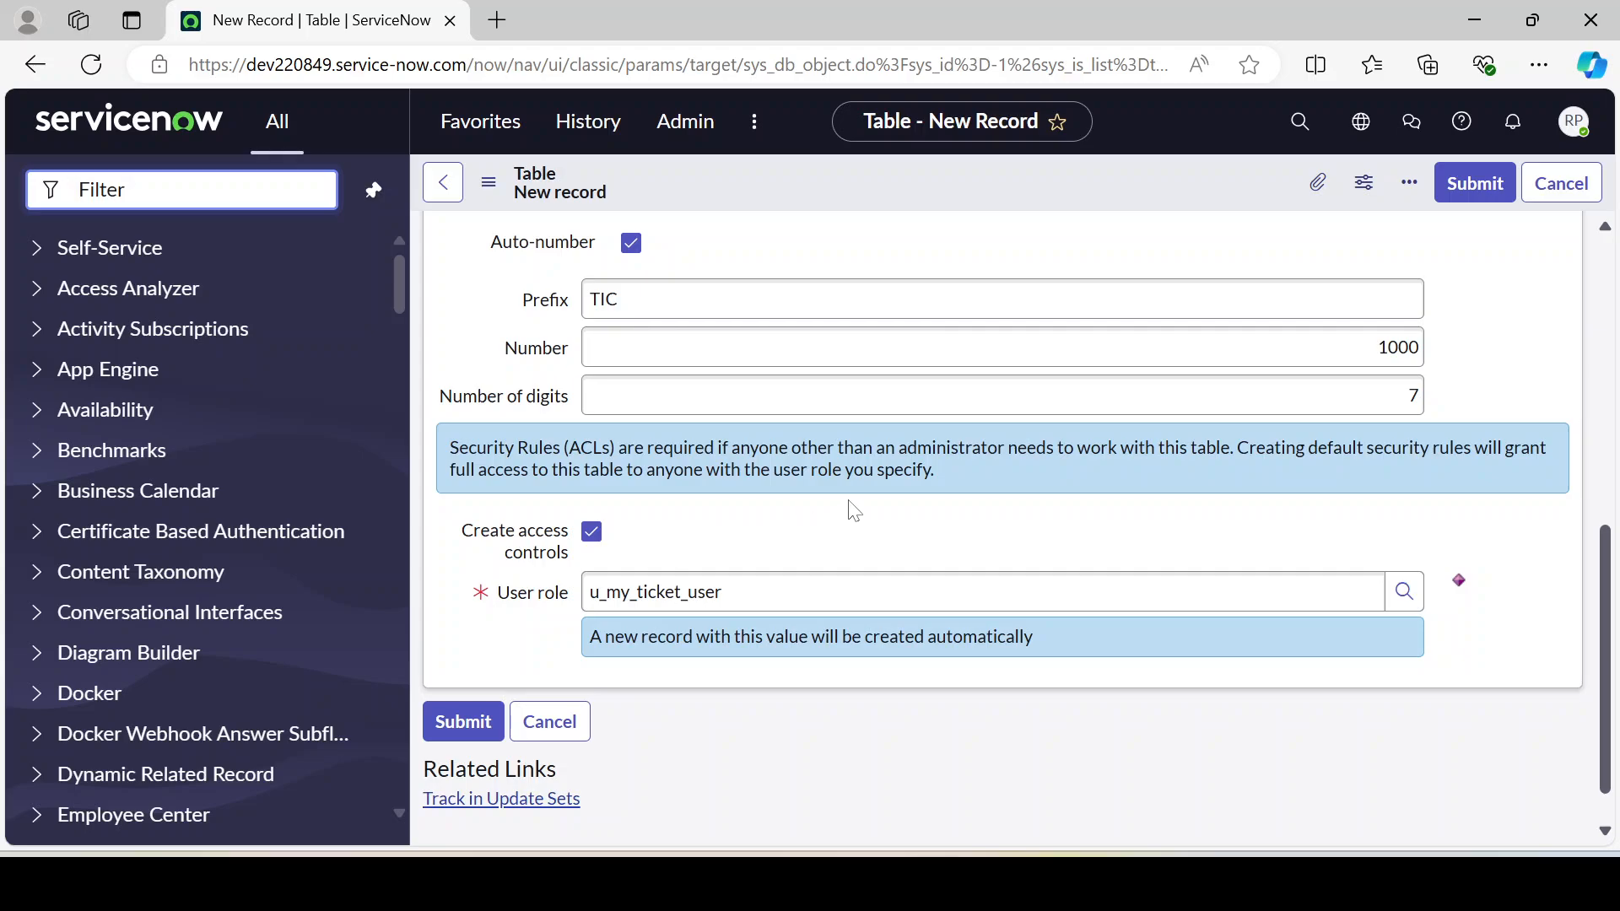
- Open the table's Application Access settings and review the scope choices offered for Accessible from
scroll(860, 506, up, 6)
scroll(865, 506, down, 2)
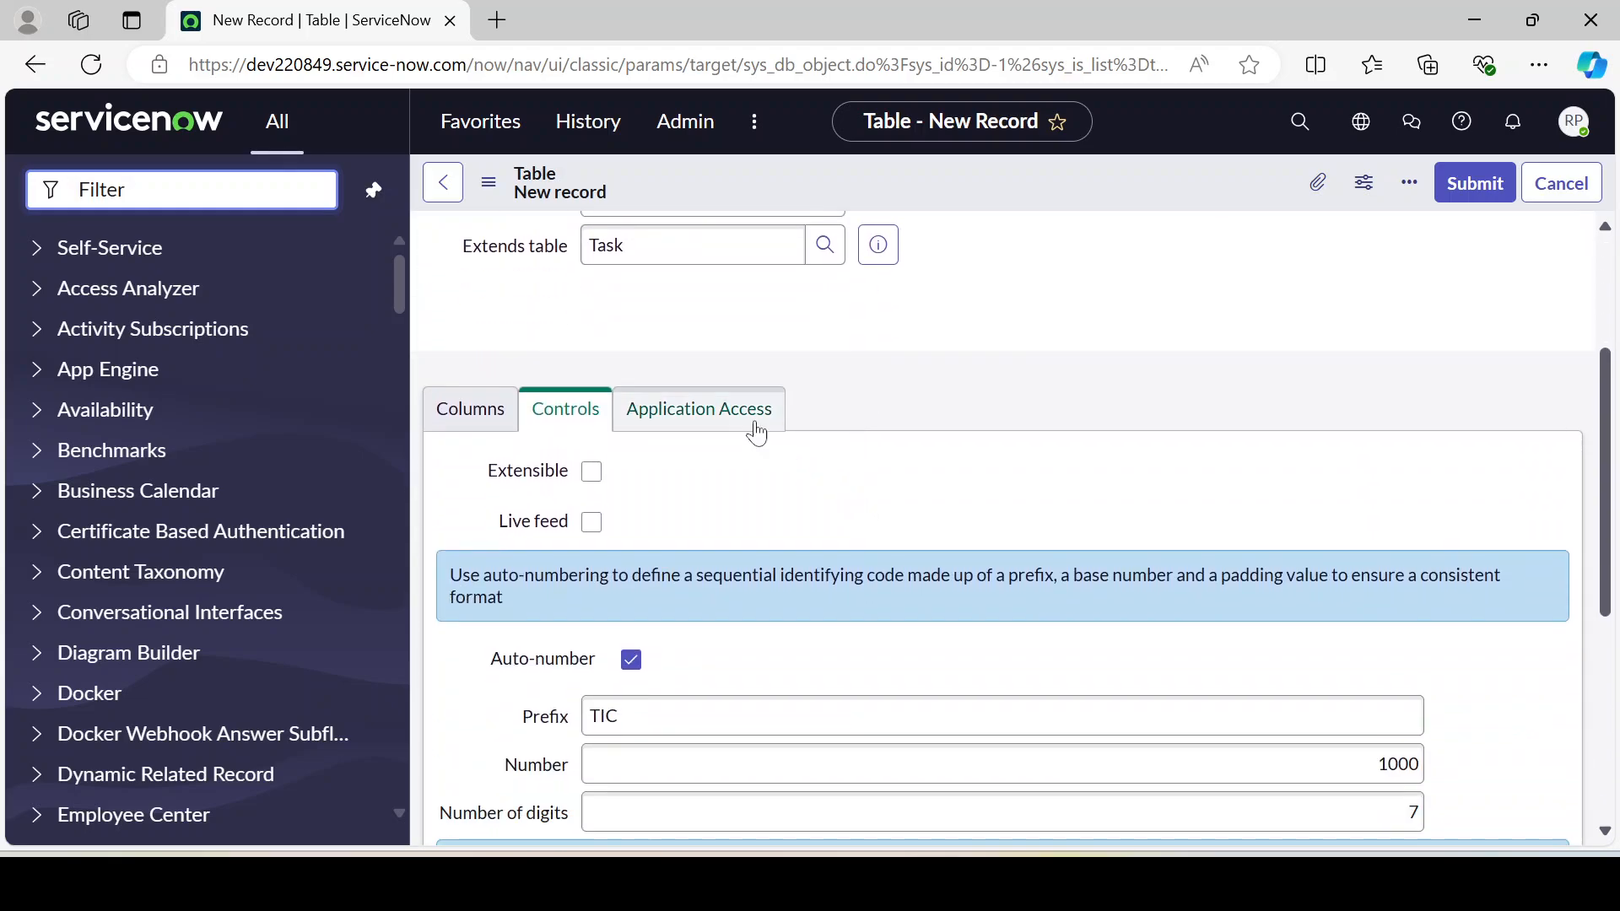
click(747, 422)
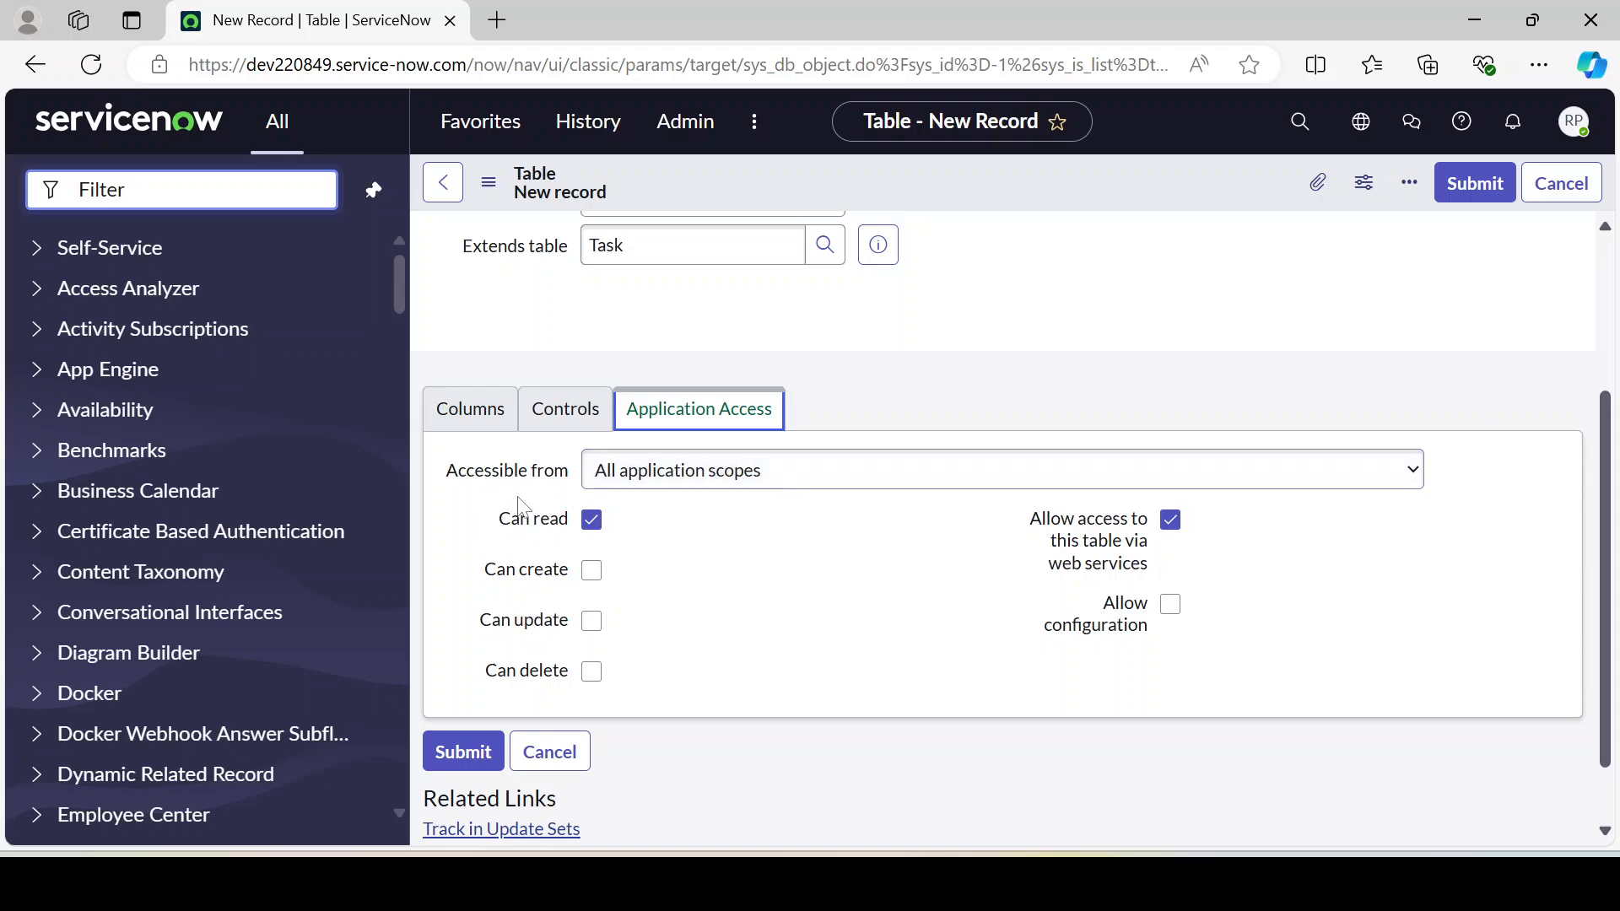
click(776, 470)
click(776, 471)
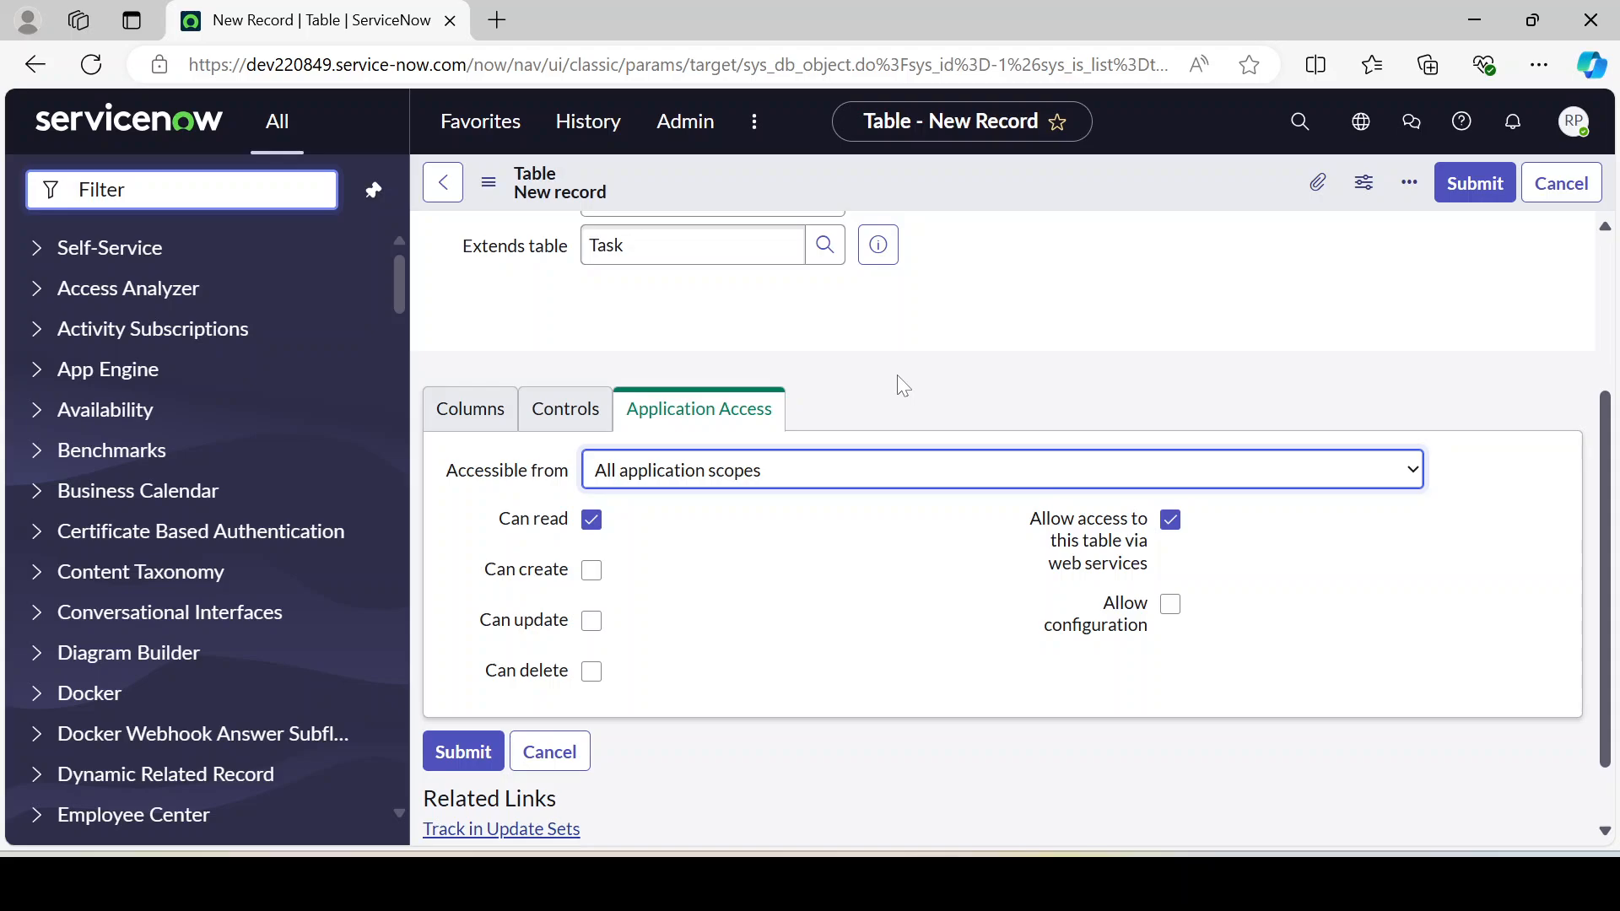
scroll(916, 464, up, 3)
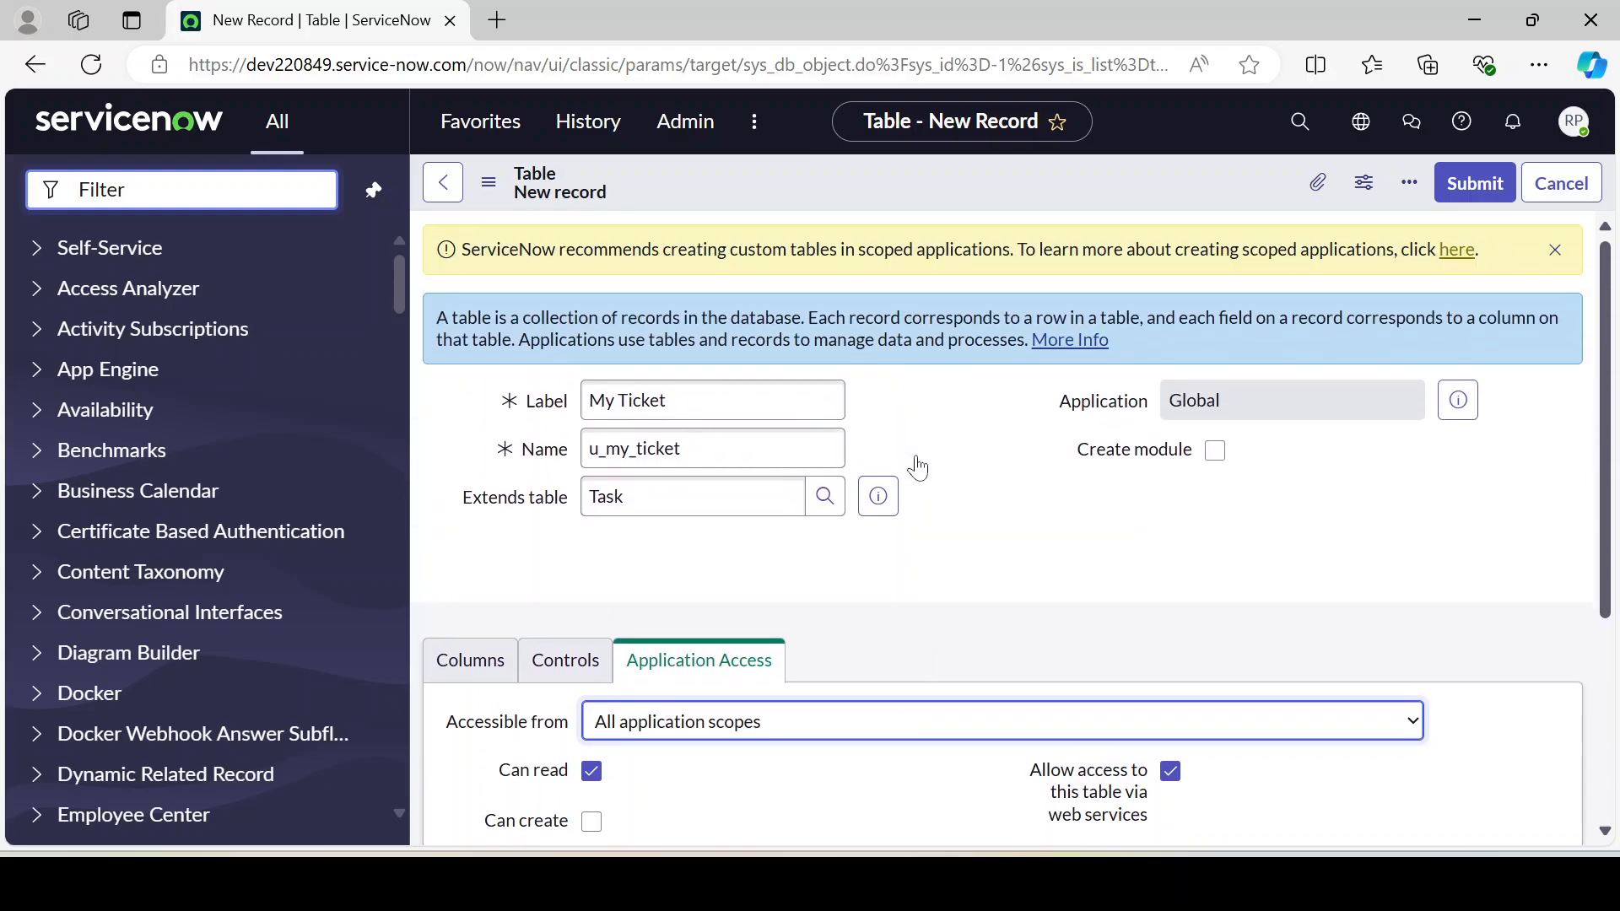
scroll(918, 467, down, 2)
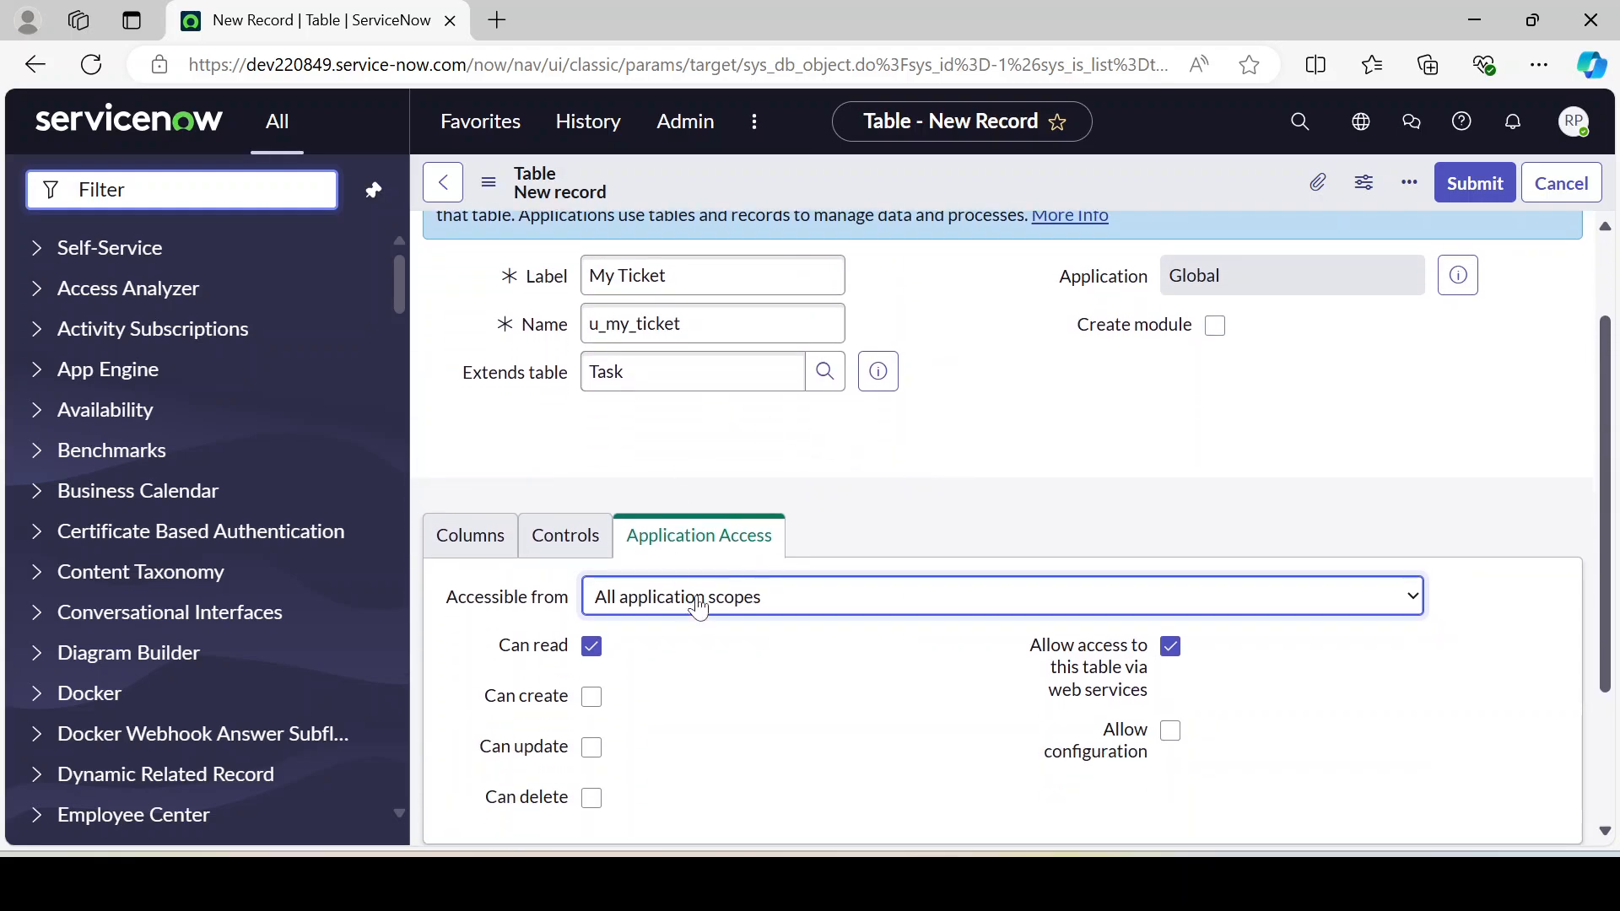
click(718, 599)
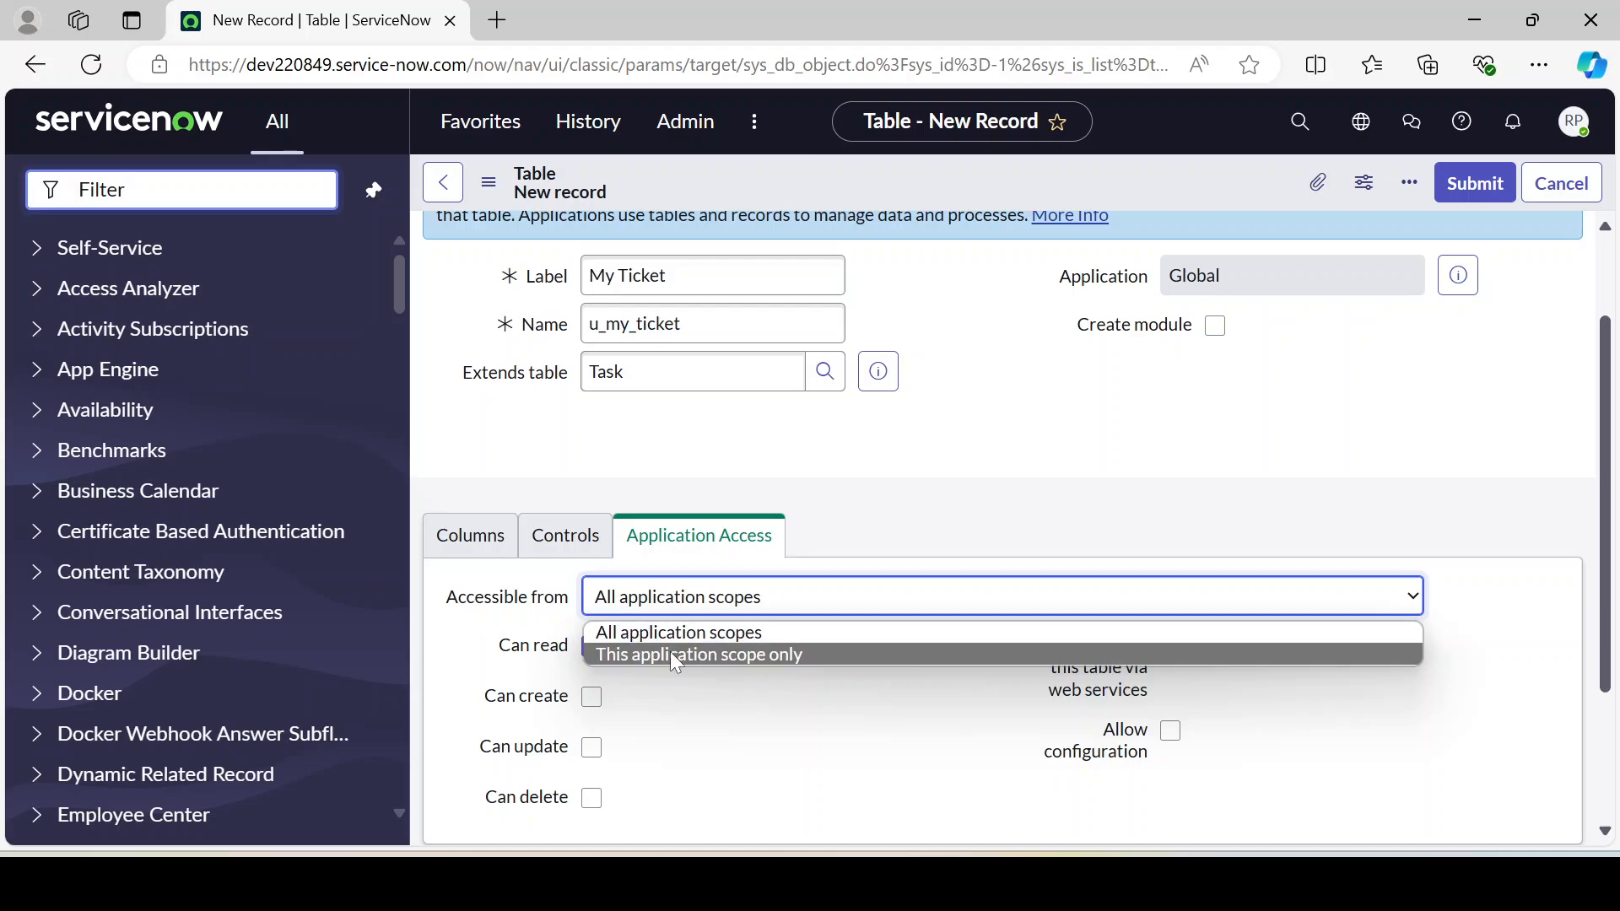
click(942, 481)
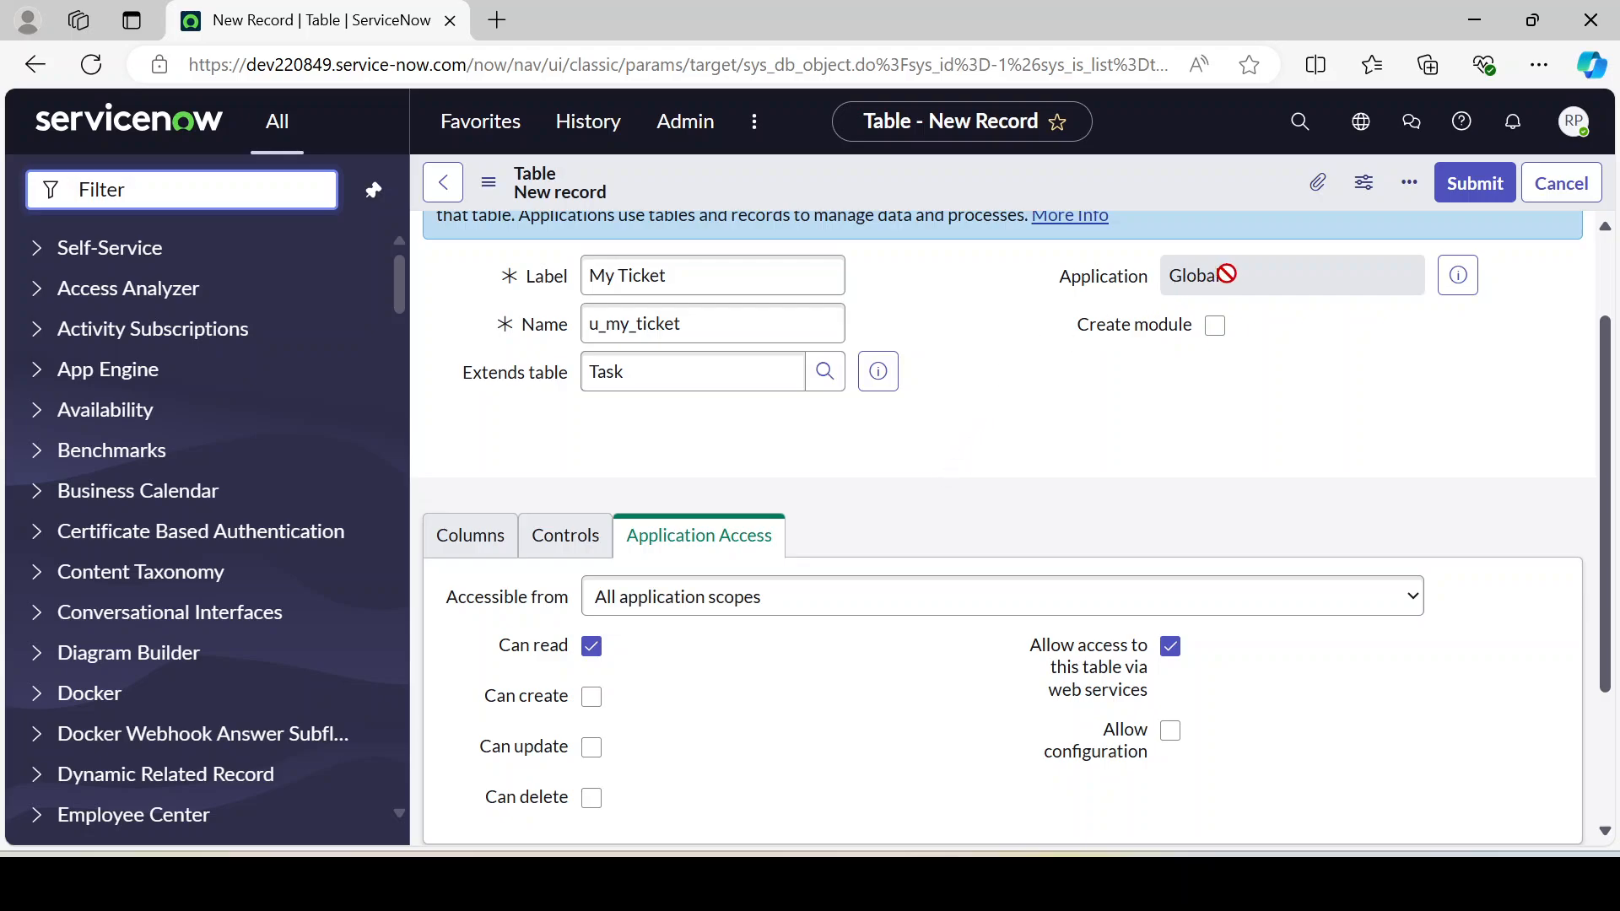
- Check the new table's Application and Name fields against the read, create, update, delete and web services access options
drag(1249, 282, 1138, 277)
click(987, 379)
drag(680, 313, 517, 328)
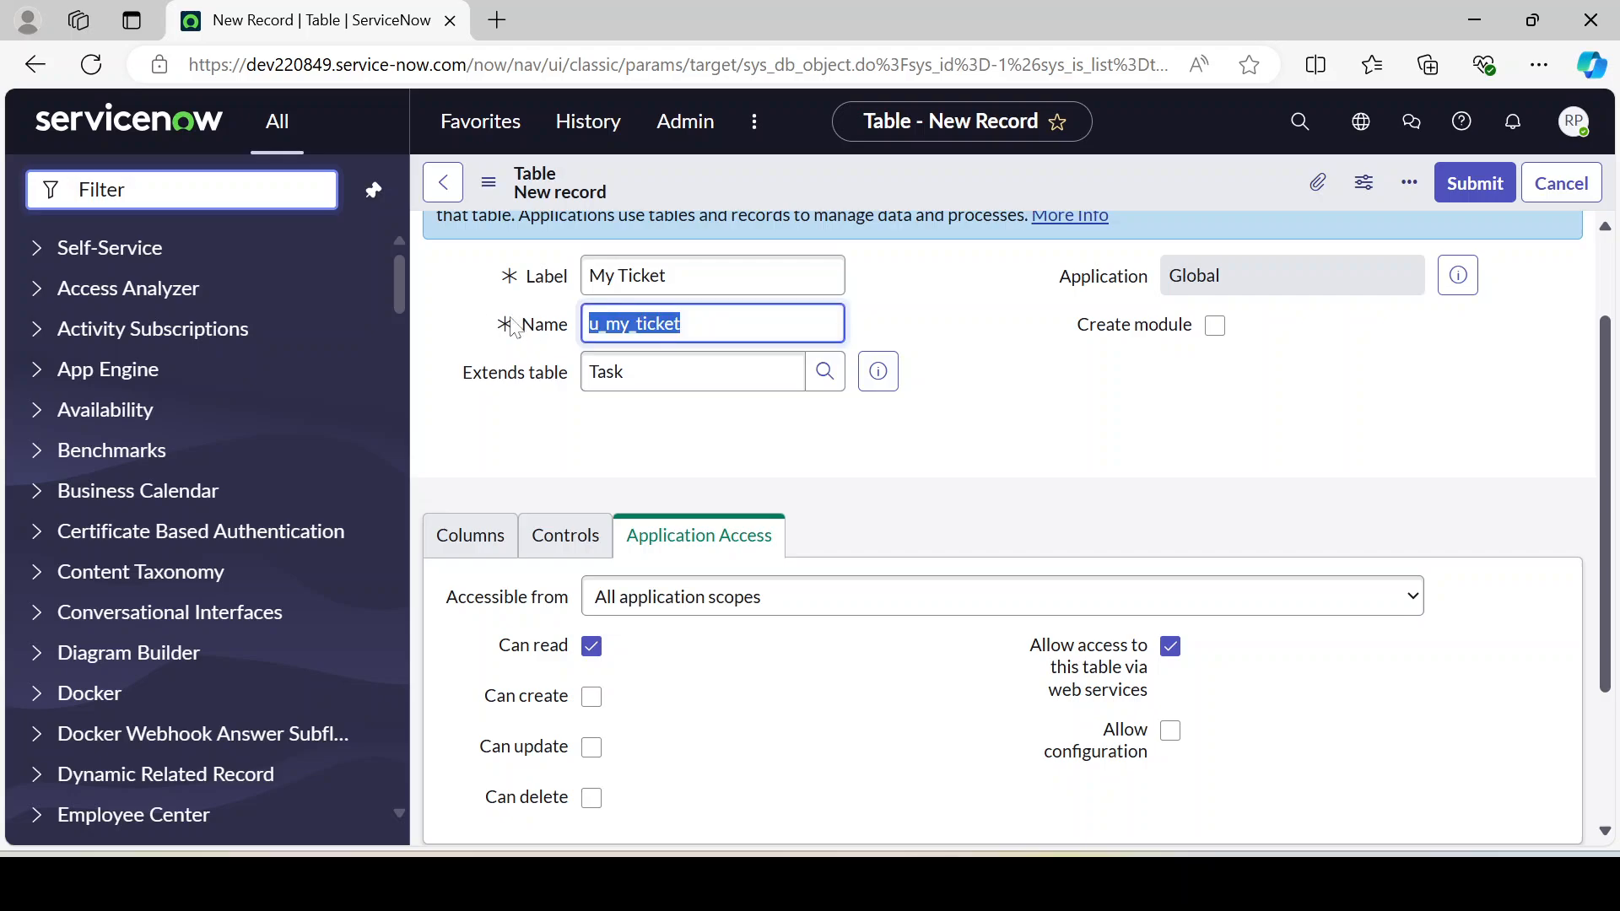
click(921, 469)
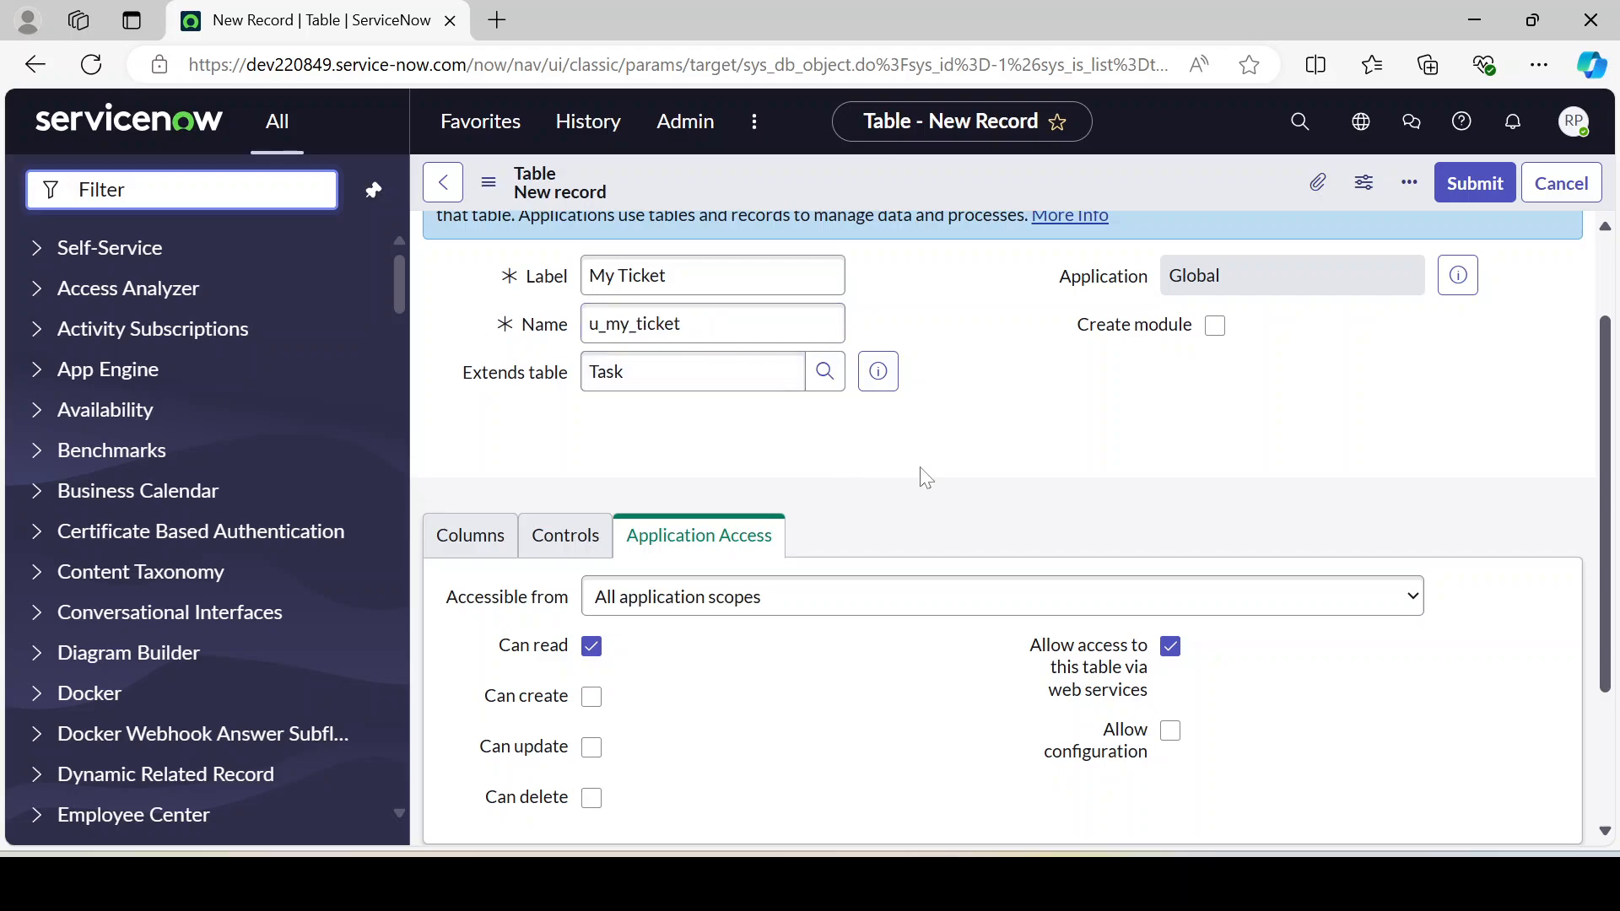
scroll(921, 471, down, 3)
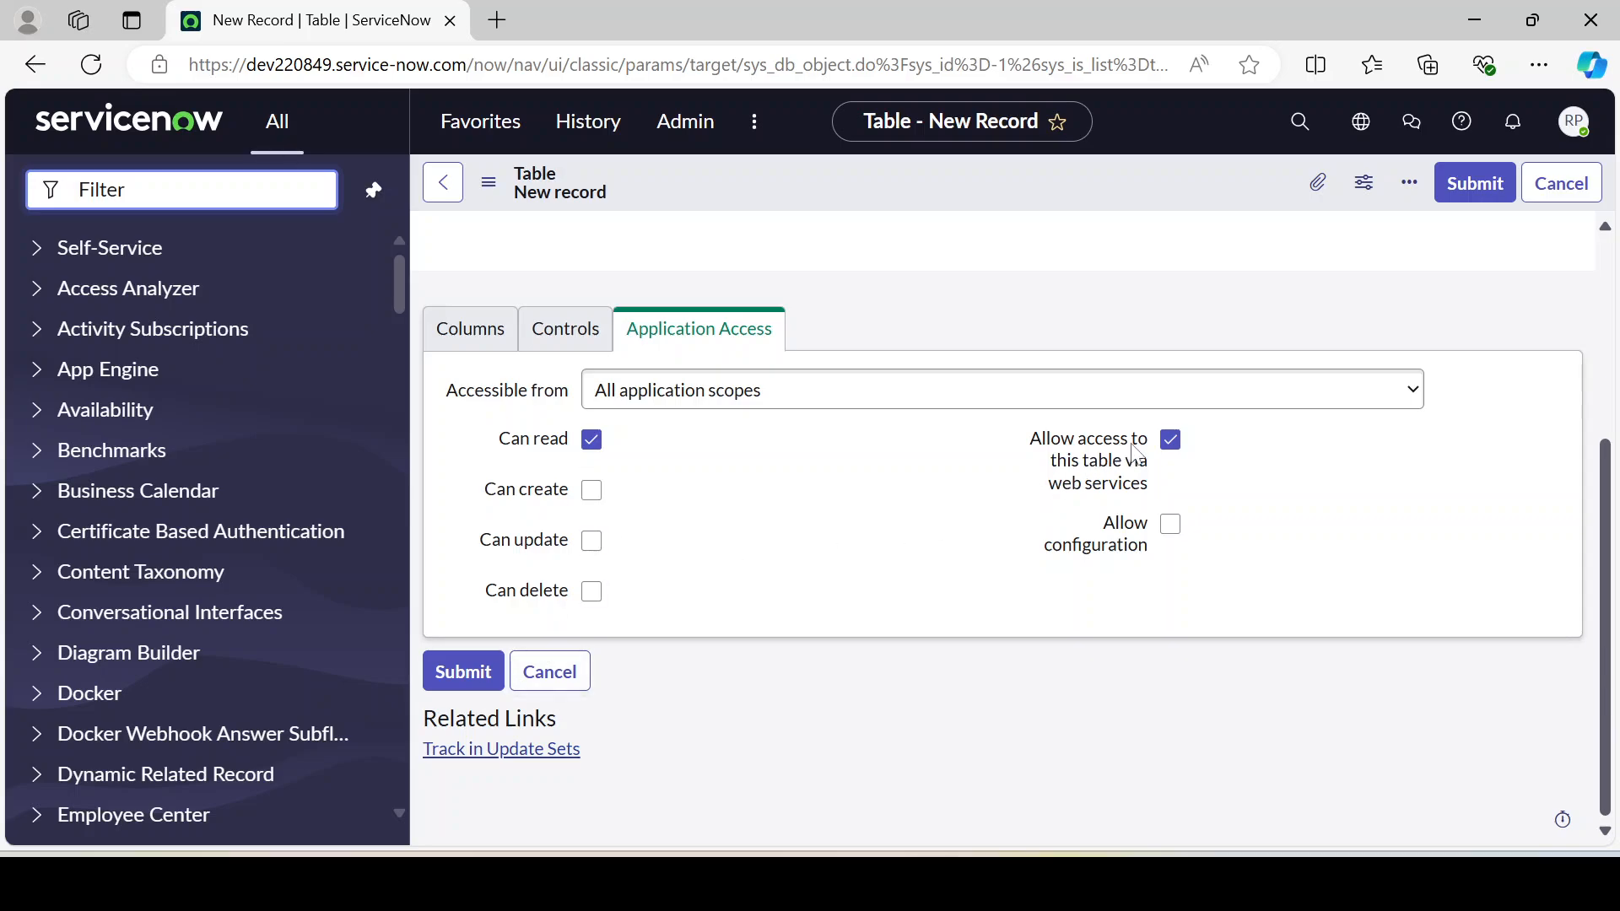
mouse_move(1070, 478)
scroll(1265, 489, up, 4)
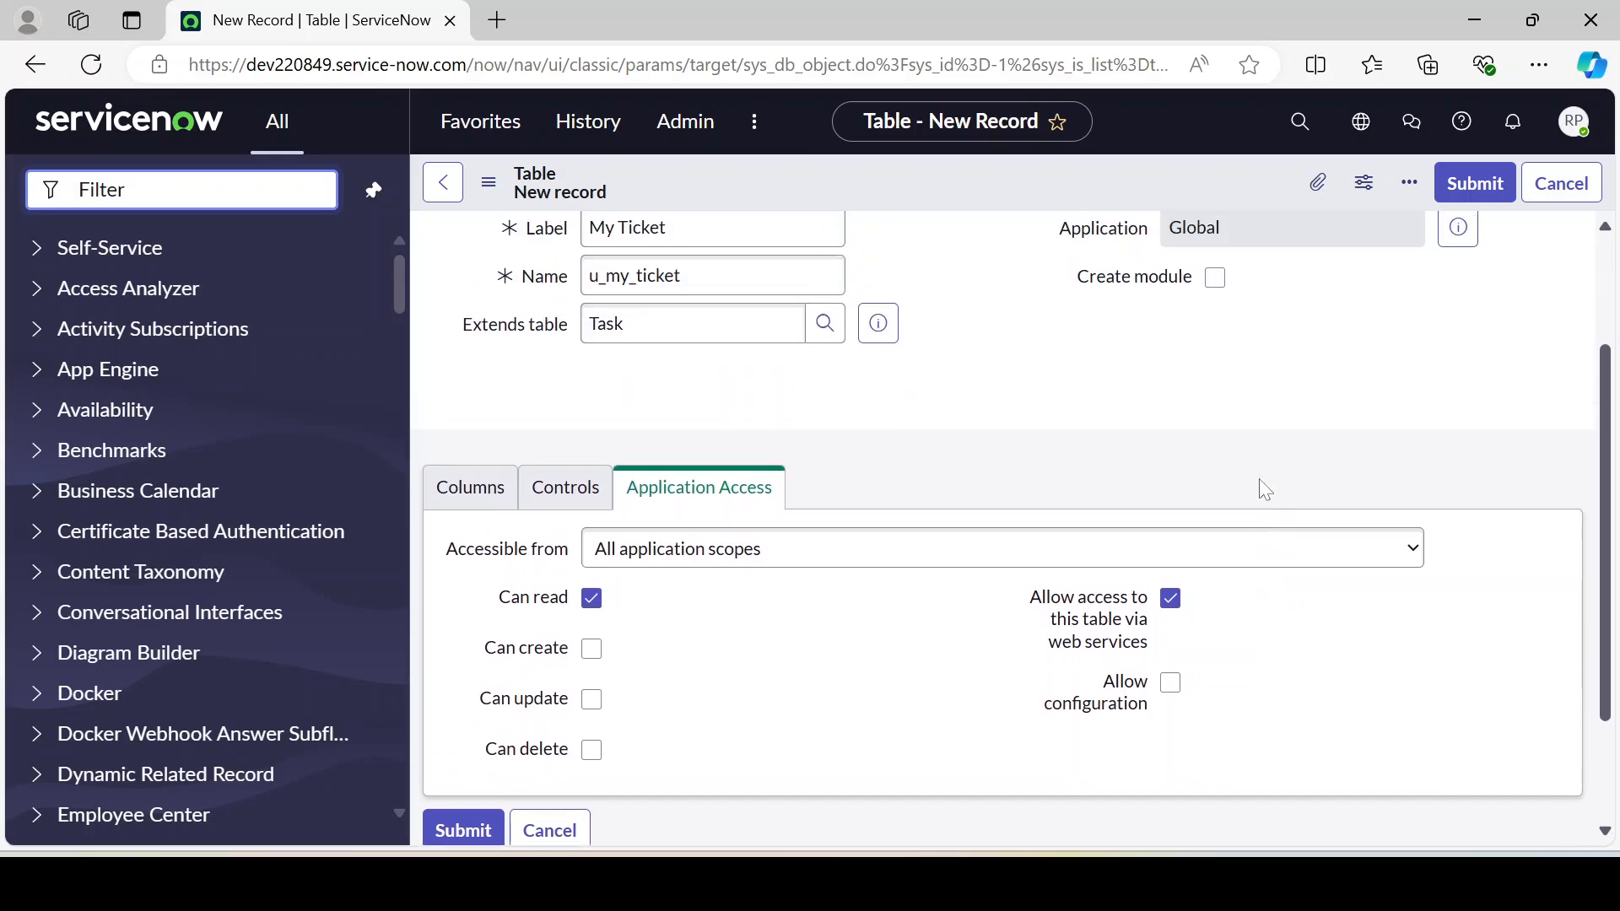
scroll(1262, 485, down, 3)
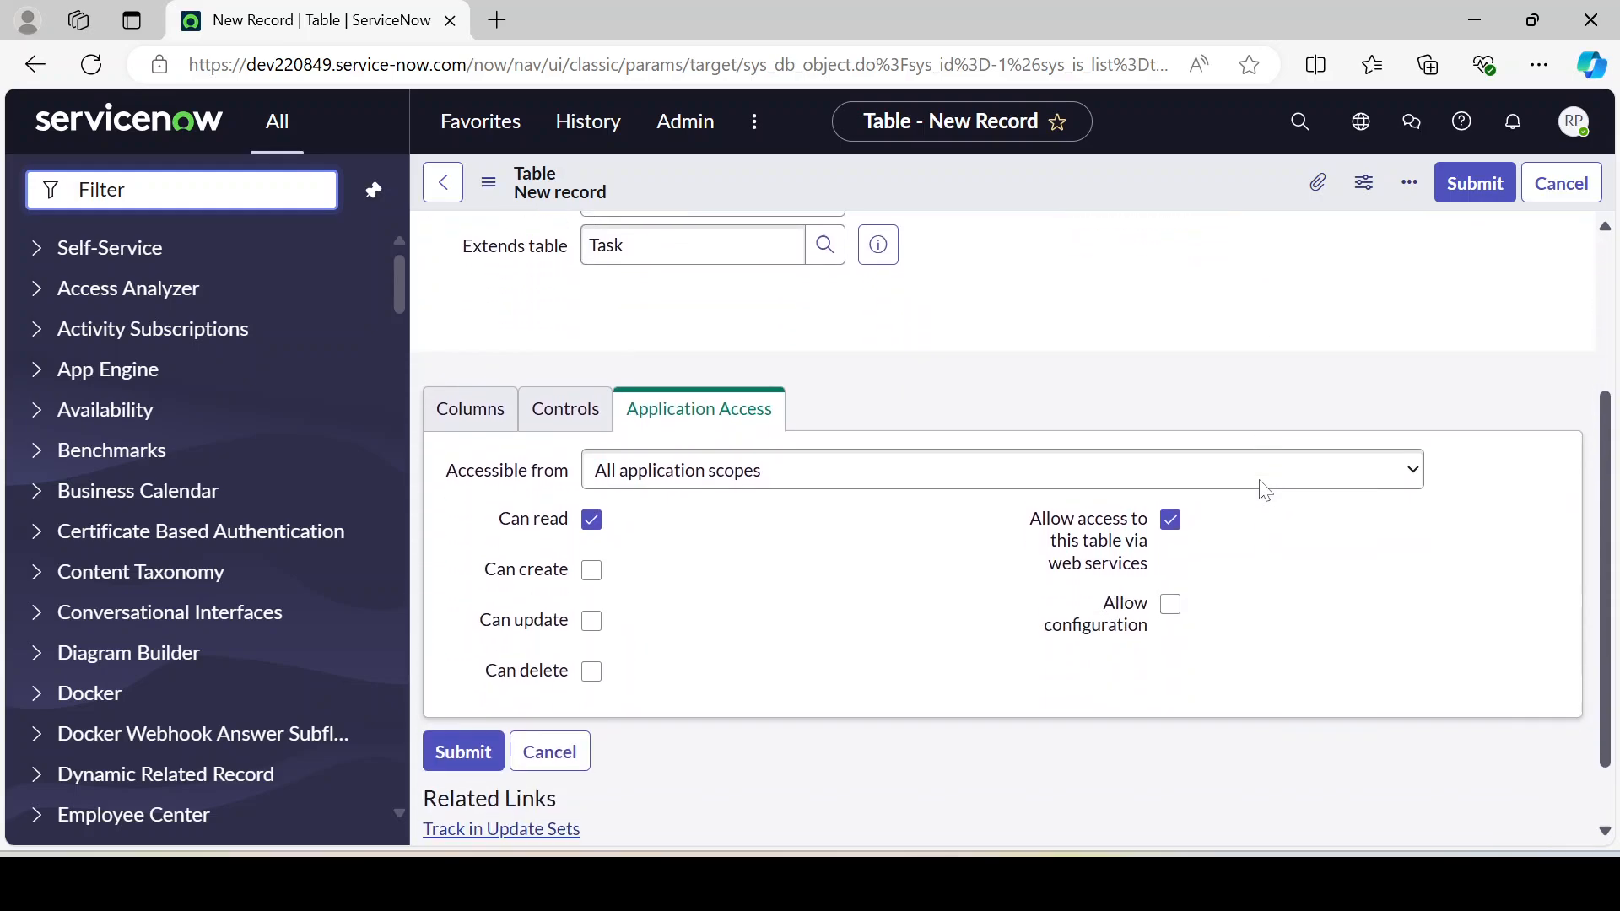
- Try clearing the option that allows access to this table via web services, and enable it again
click(1170, 523)
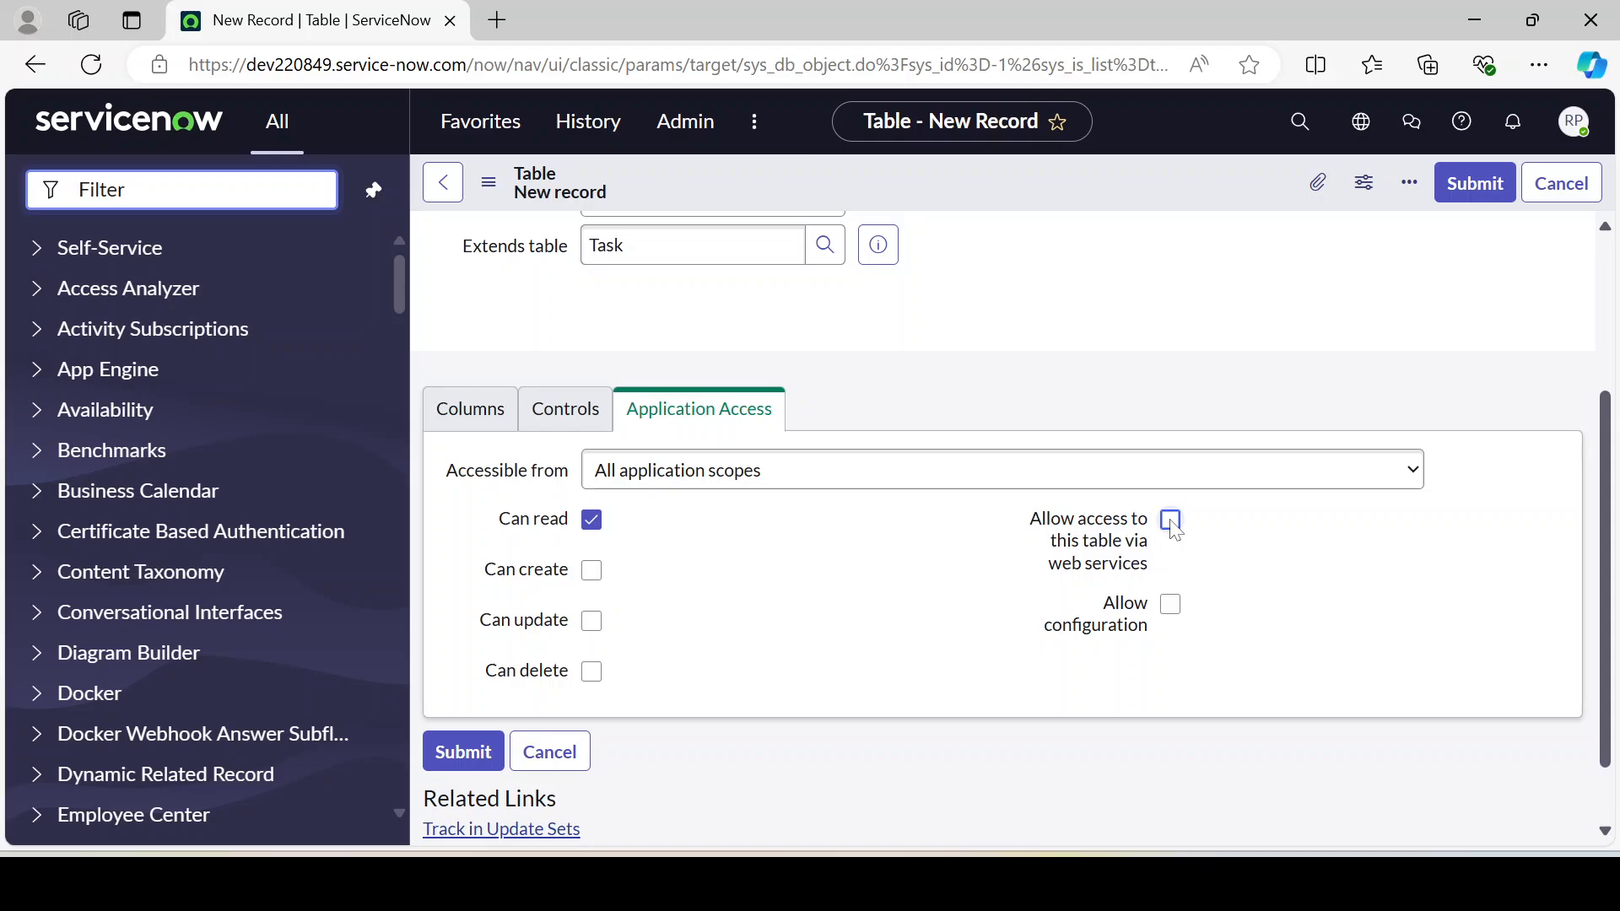
scroll(1006, 505, up, 3)
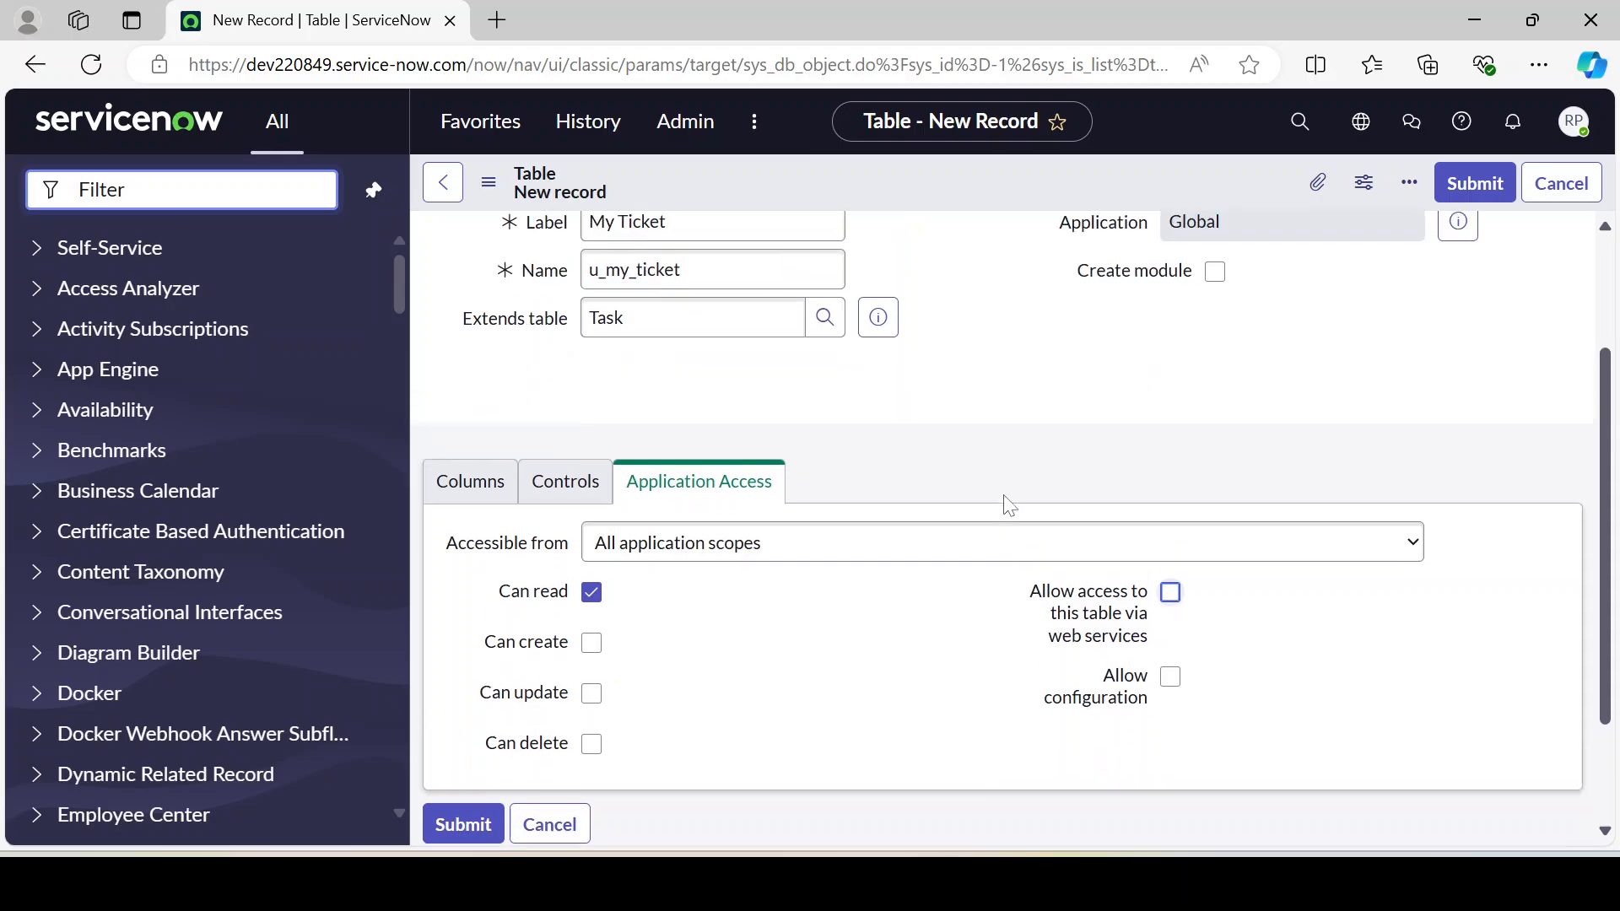
scroll(1004, 608, down, 3)
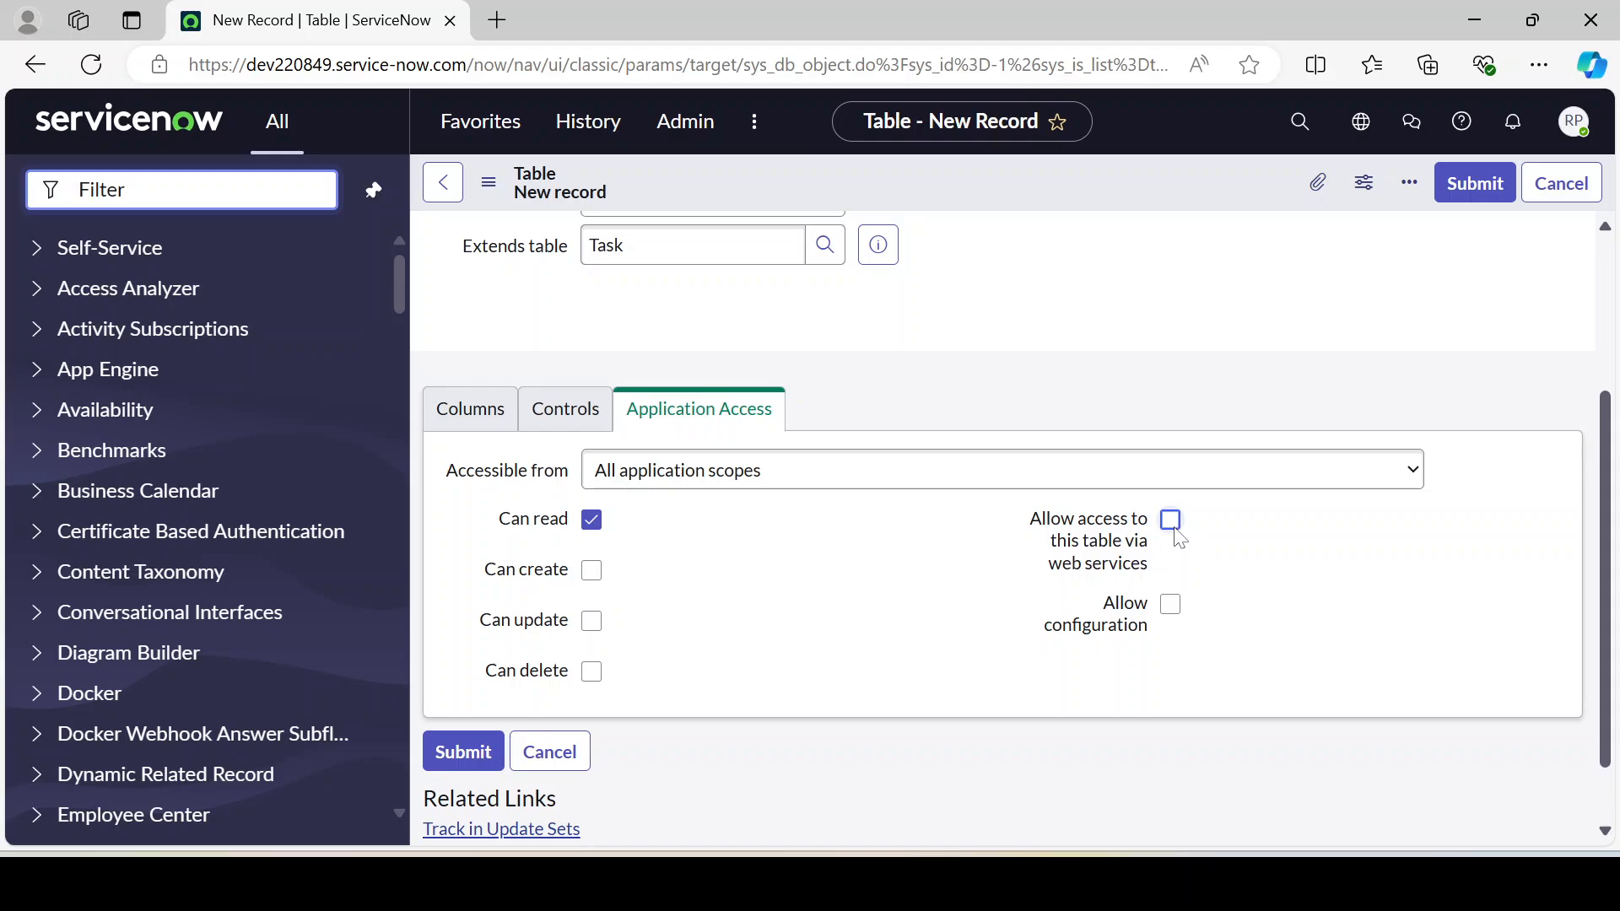
click(1172, 522)
drag(1021, 517, 1145, 579)
click(797, 605)
- Save the new My Ticket table record and stay on its form
scroll(797, 604, up, 3)
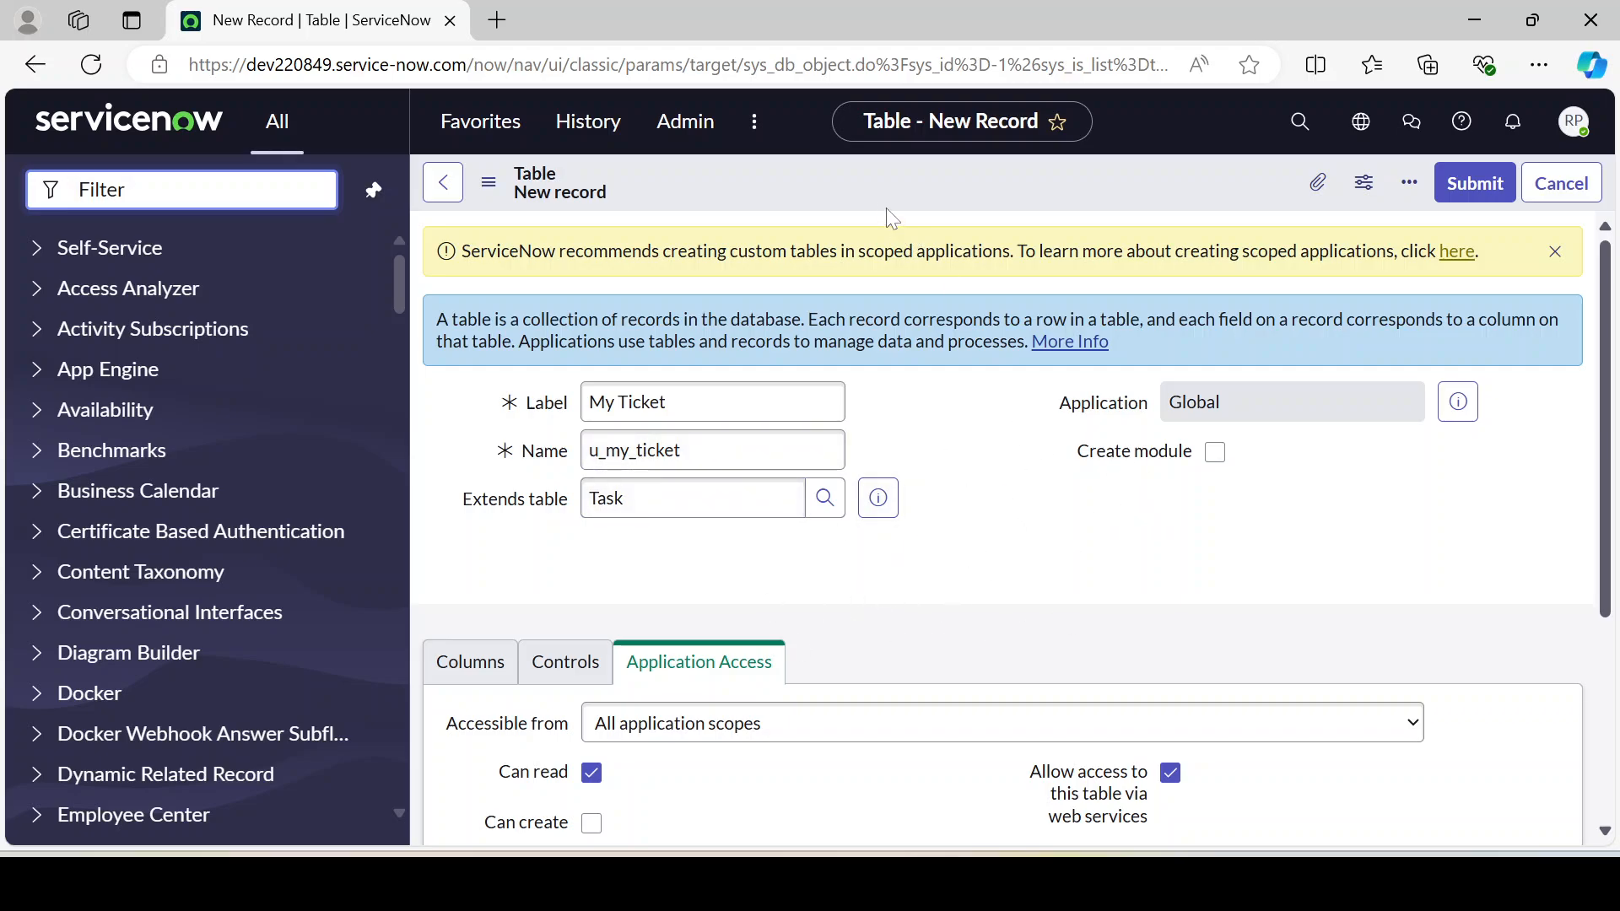
right_click(874, 177)
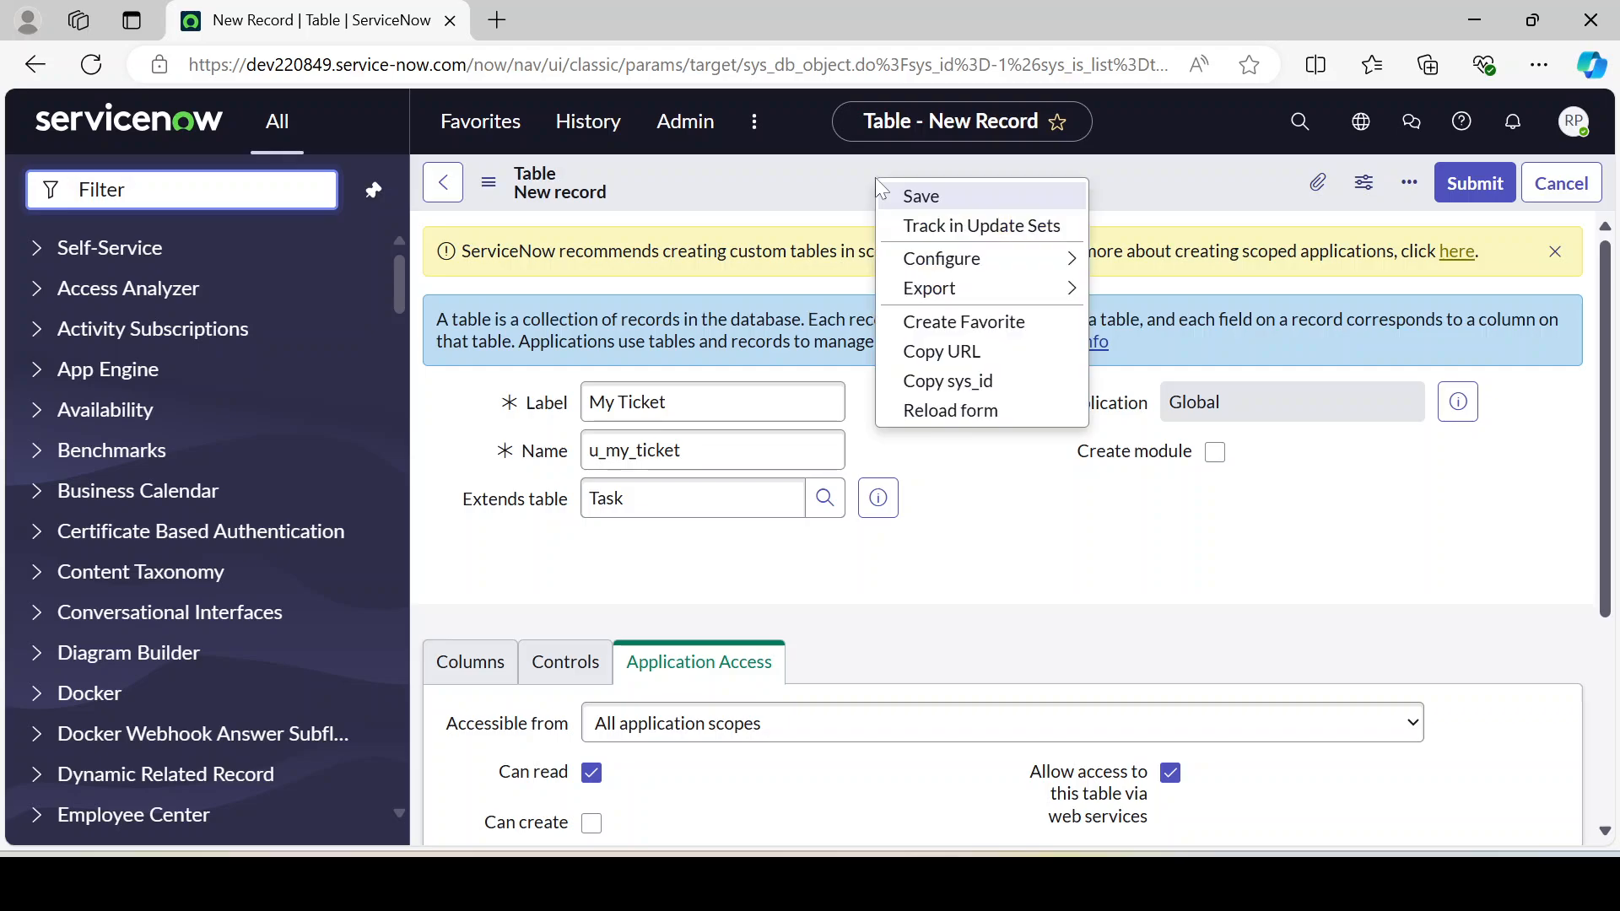
click(920, 200)
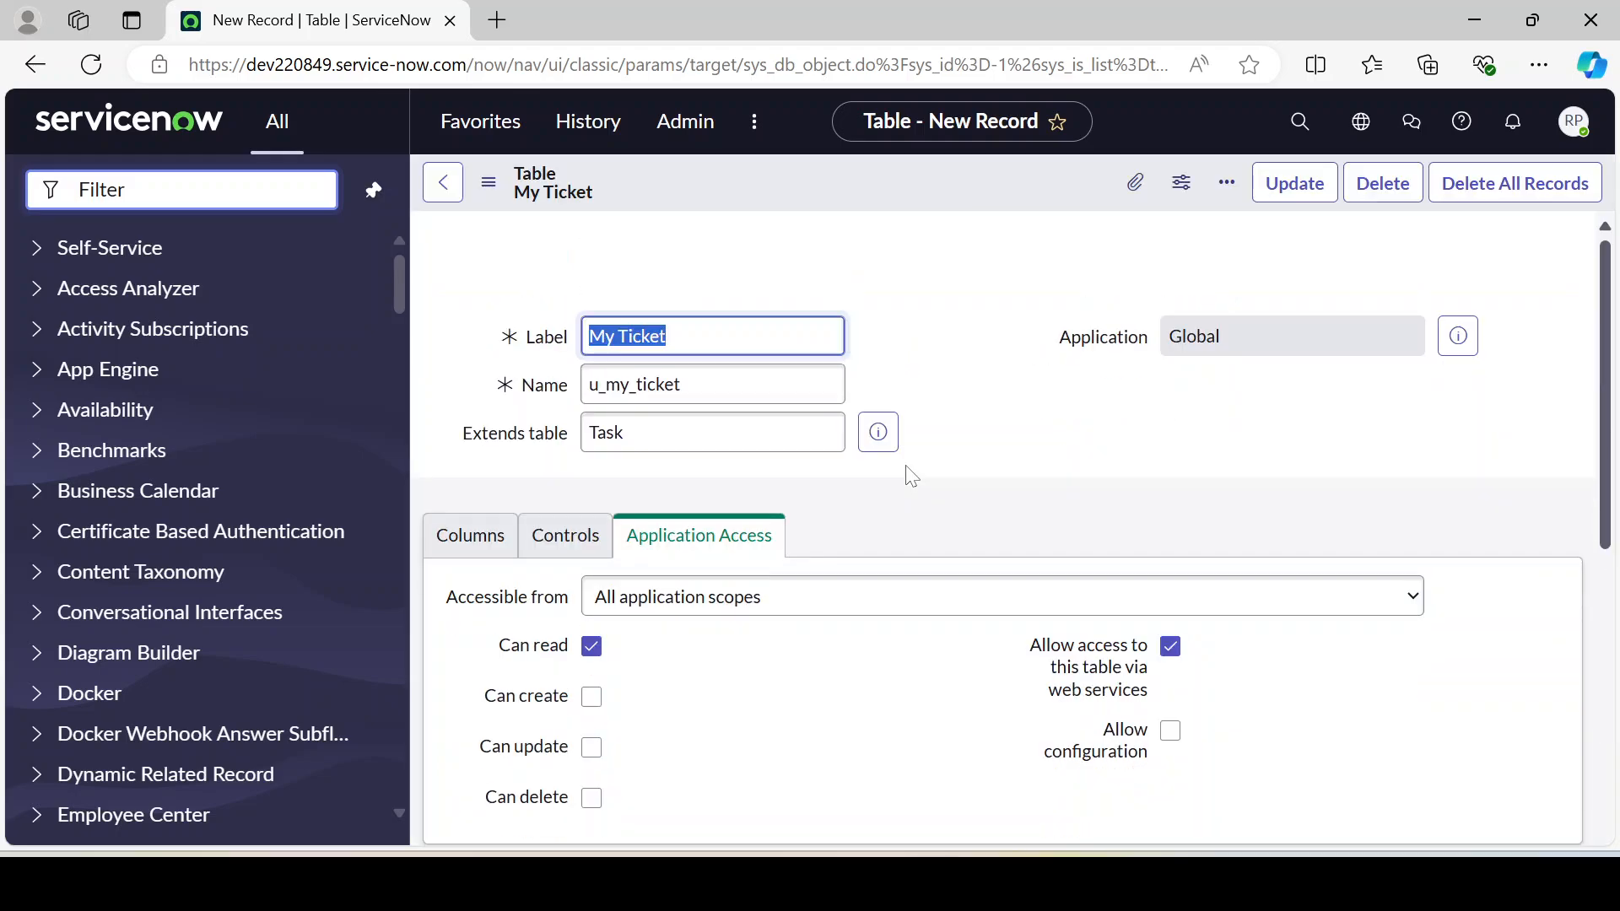
- Examine the saved table's column list for the fields inherited from the Task table
click(561, 540)
click(463, 544)
scroll(667, 581, down, 10)
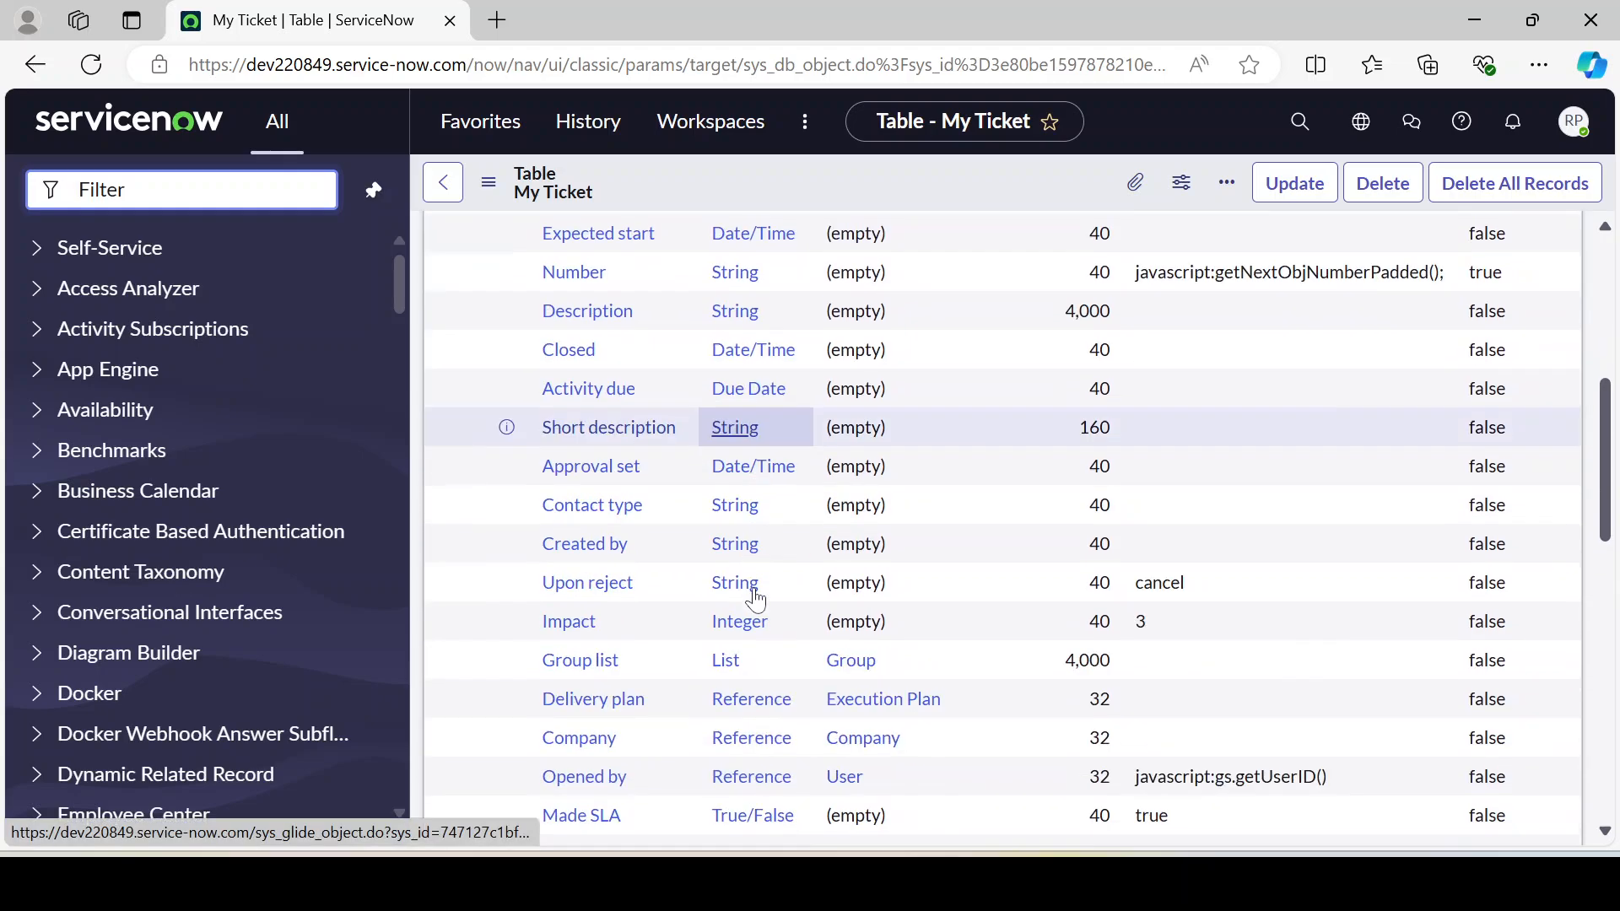
scroll(751, 513, up, 10)
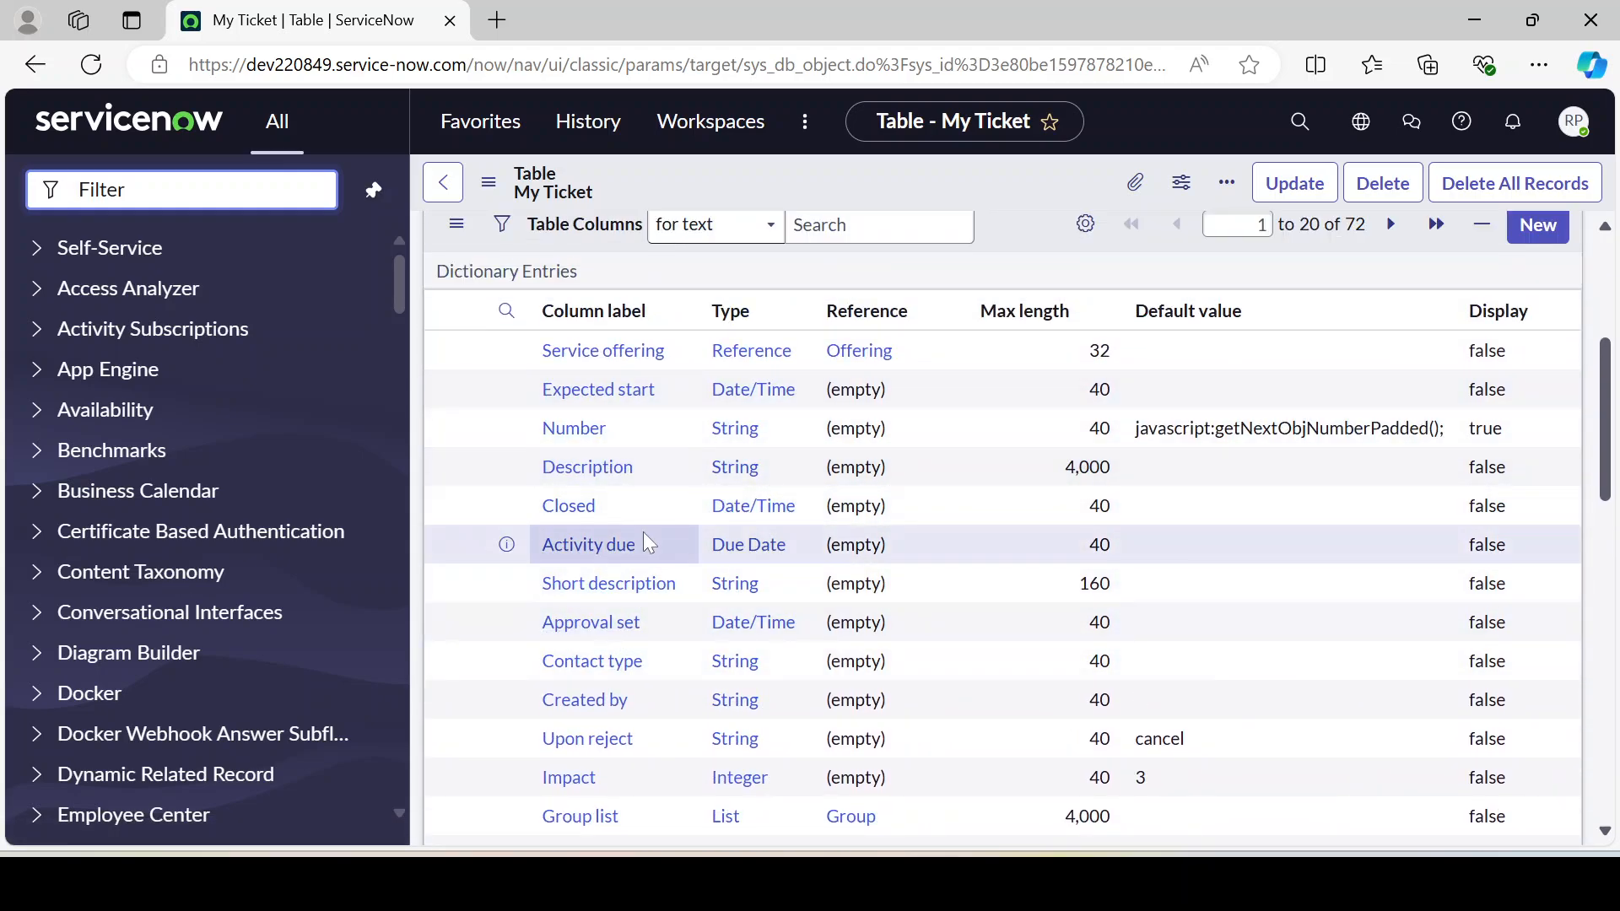
scroll(643, 532, up, 5)
drag(647, 437, 548, 443)
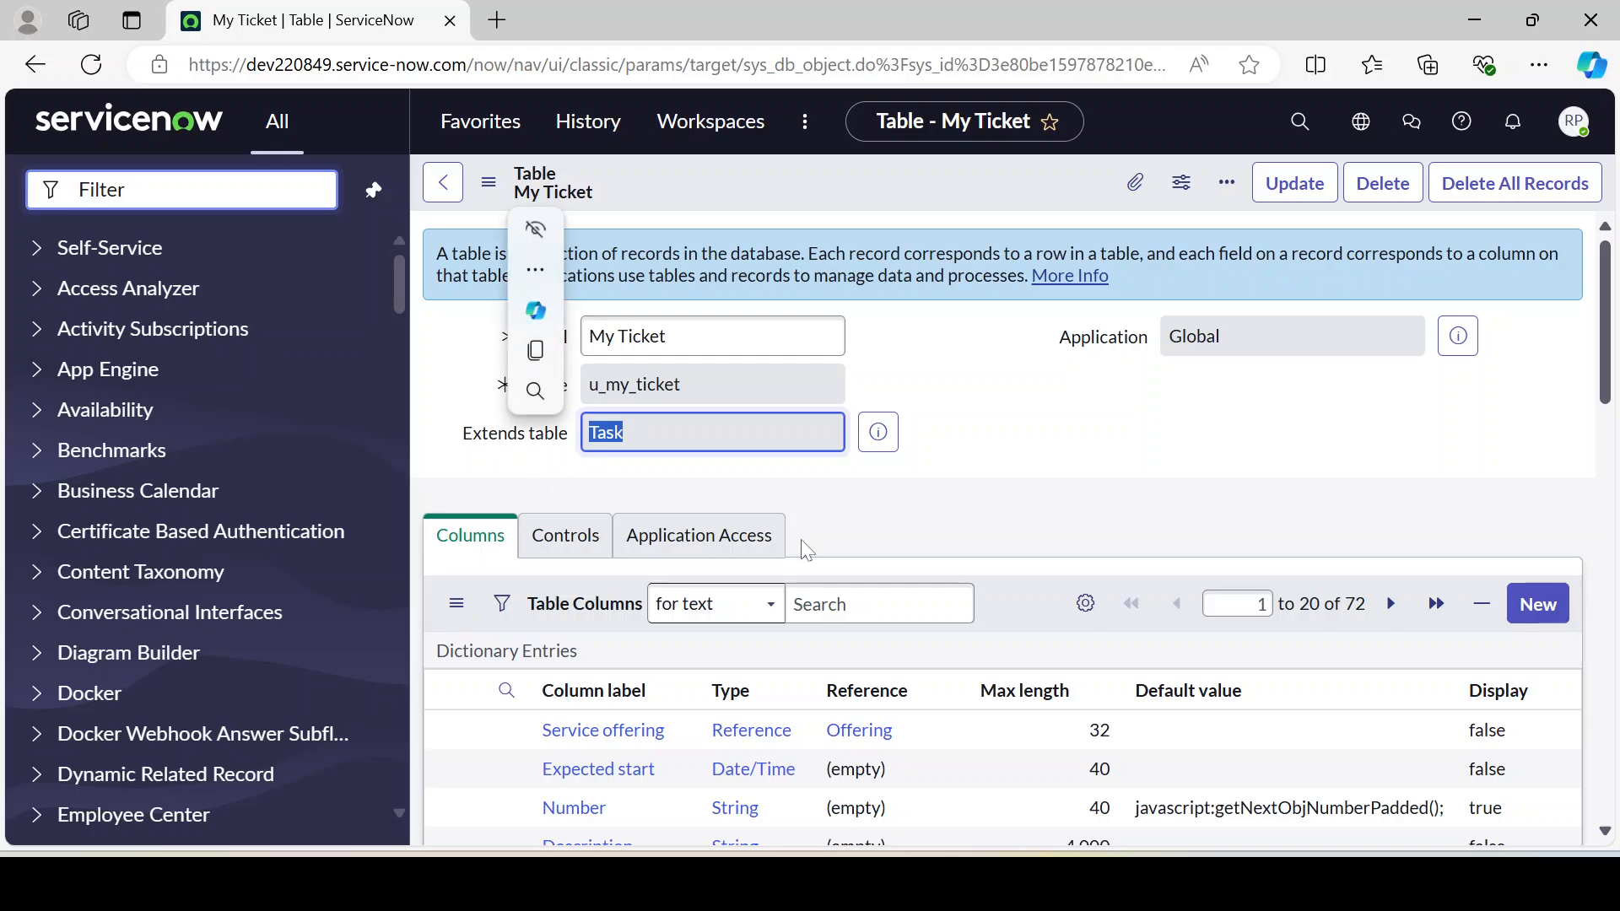
click(1034, 470)
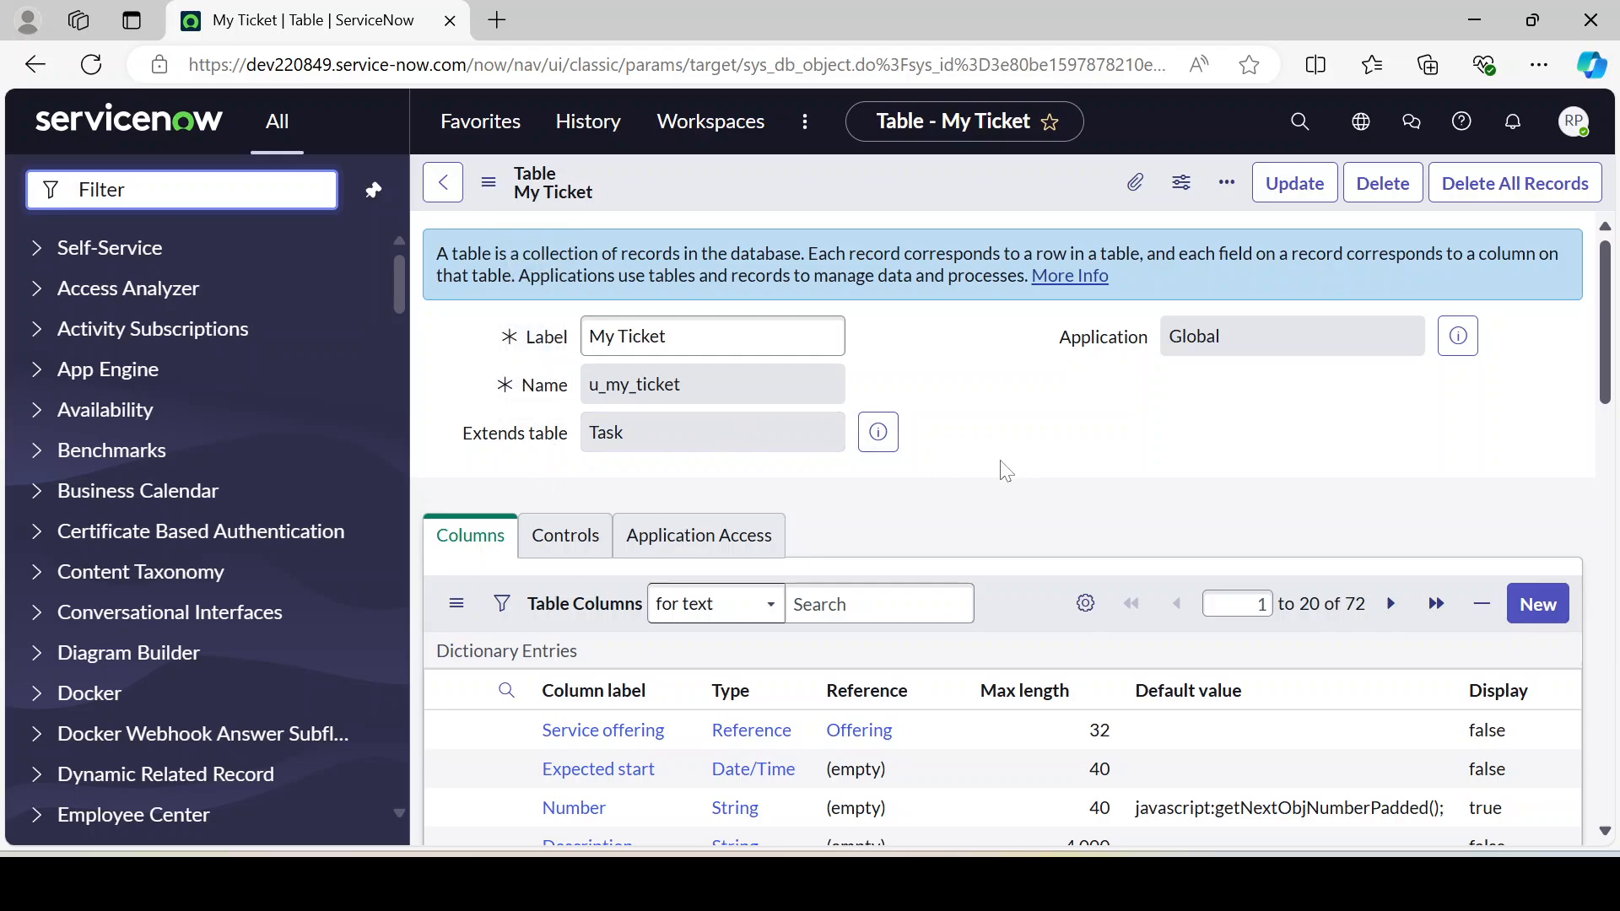
scroll(1002, 473, down, 3)
scroll(642, 607, down, 6)
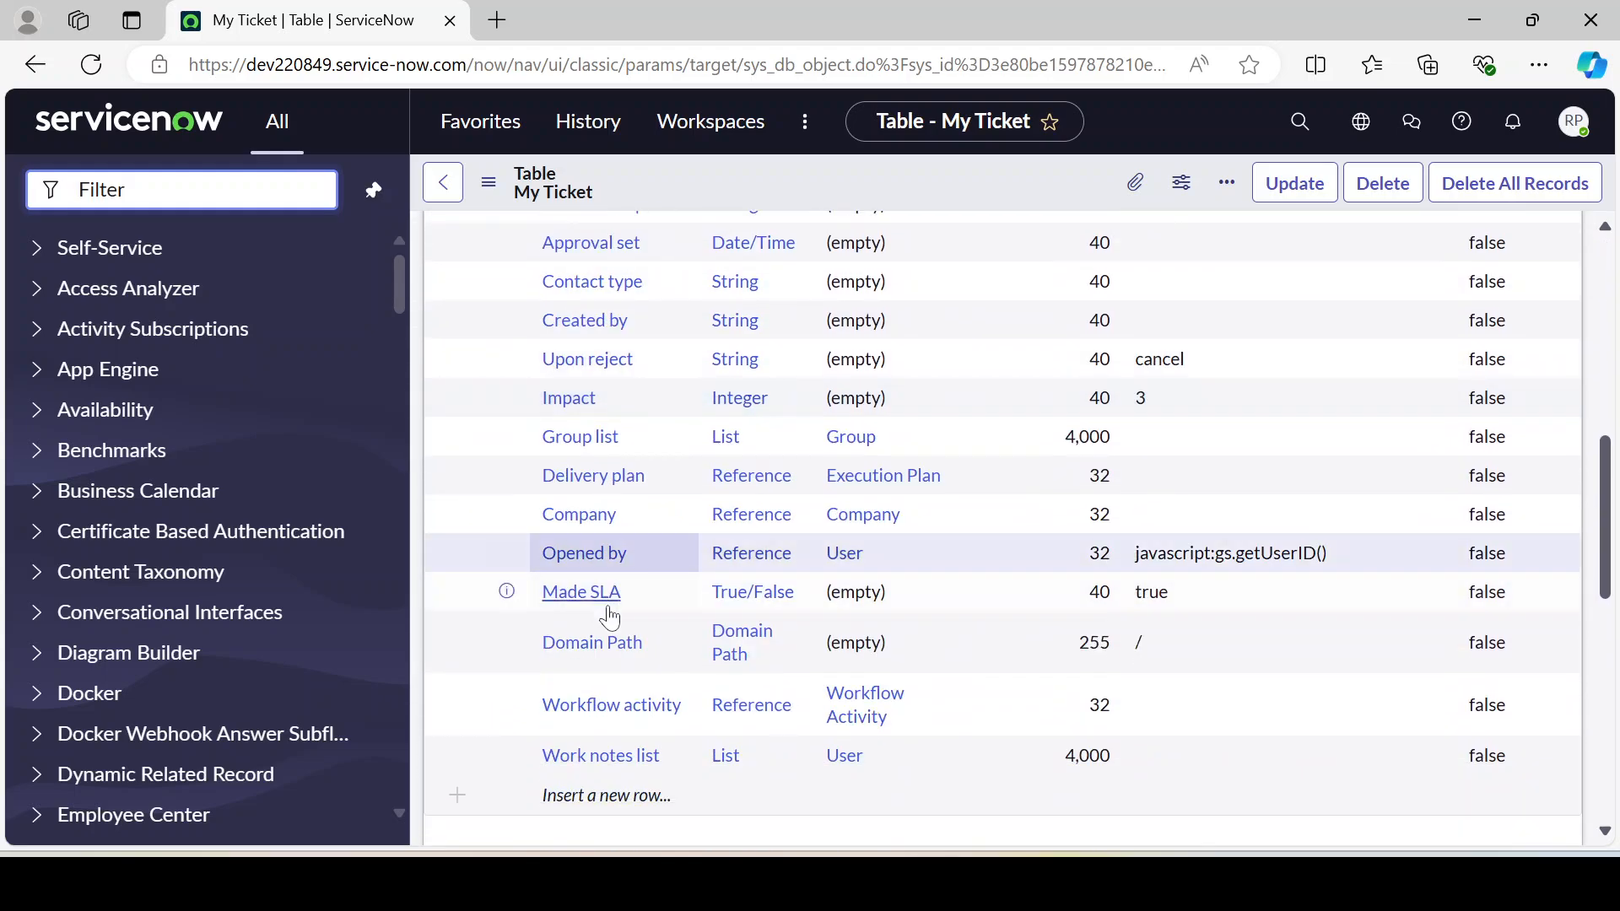
click(905, 551)
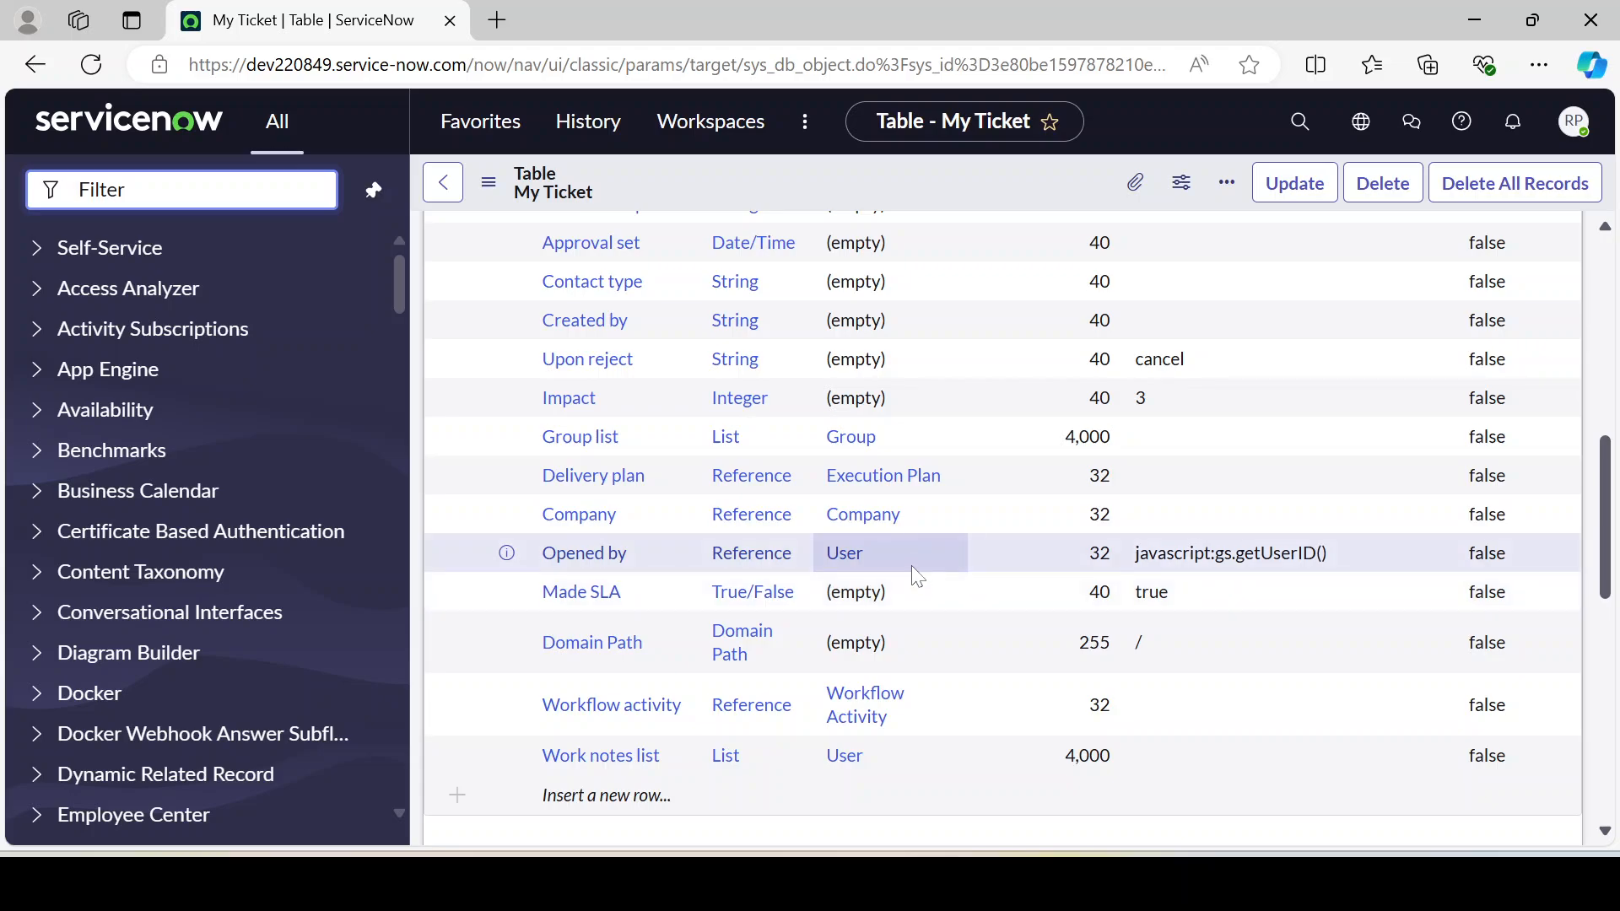
scroll(916, 578, up, 9)
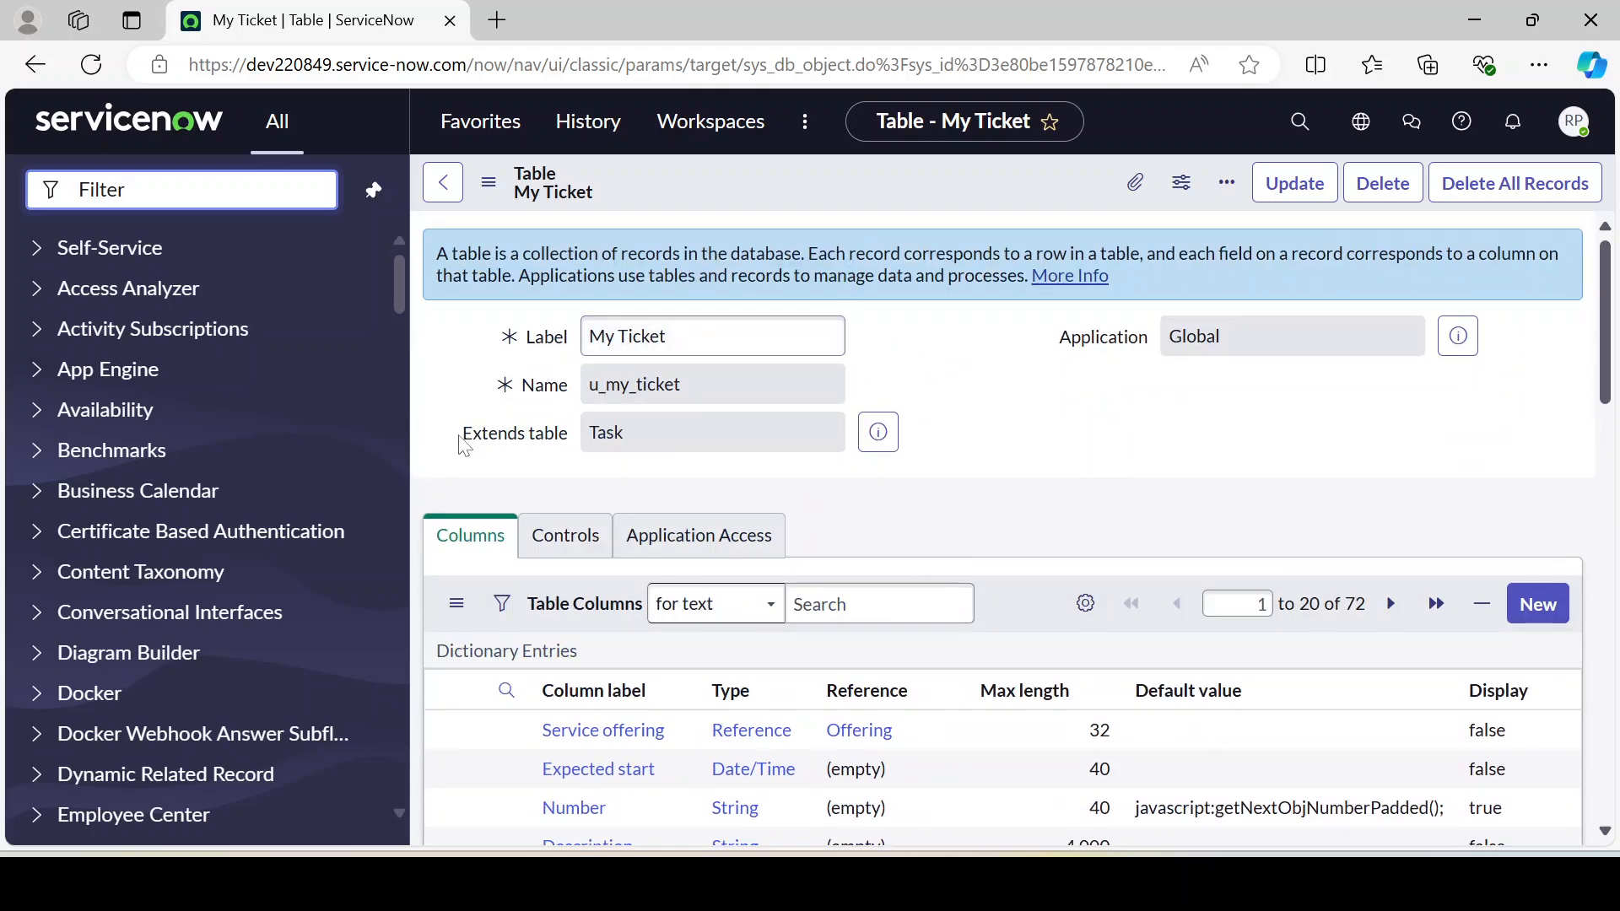
- Review the Extends table and Name fields of the saved My Ticket table
drag(460, 433, 566, 439)
click(1077, 460)
click(649, 438)
drag(649, 438, 579, 427)
click(699, 485)
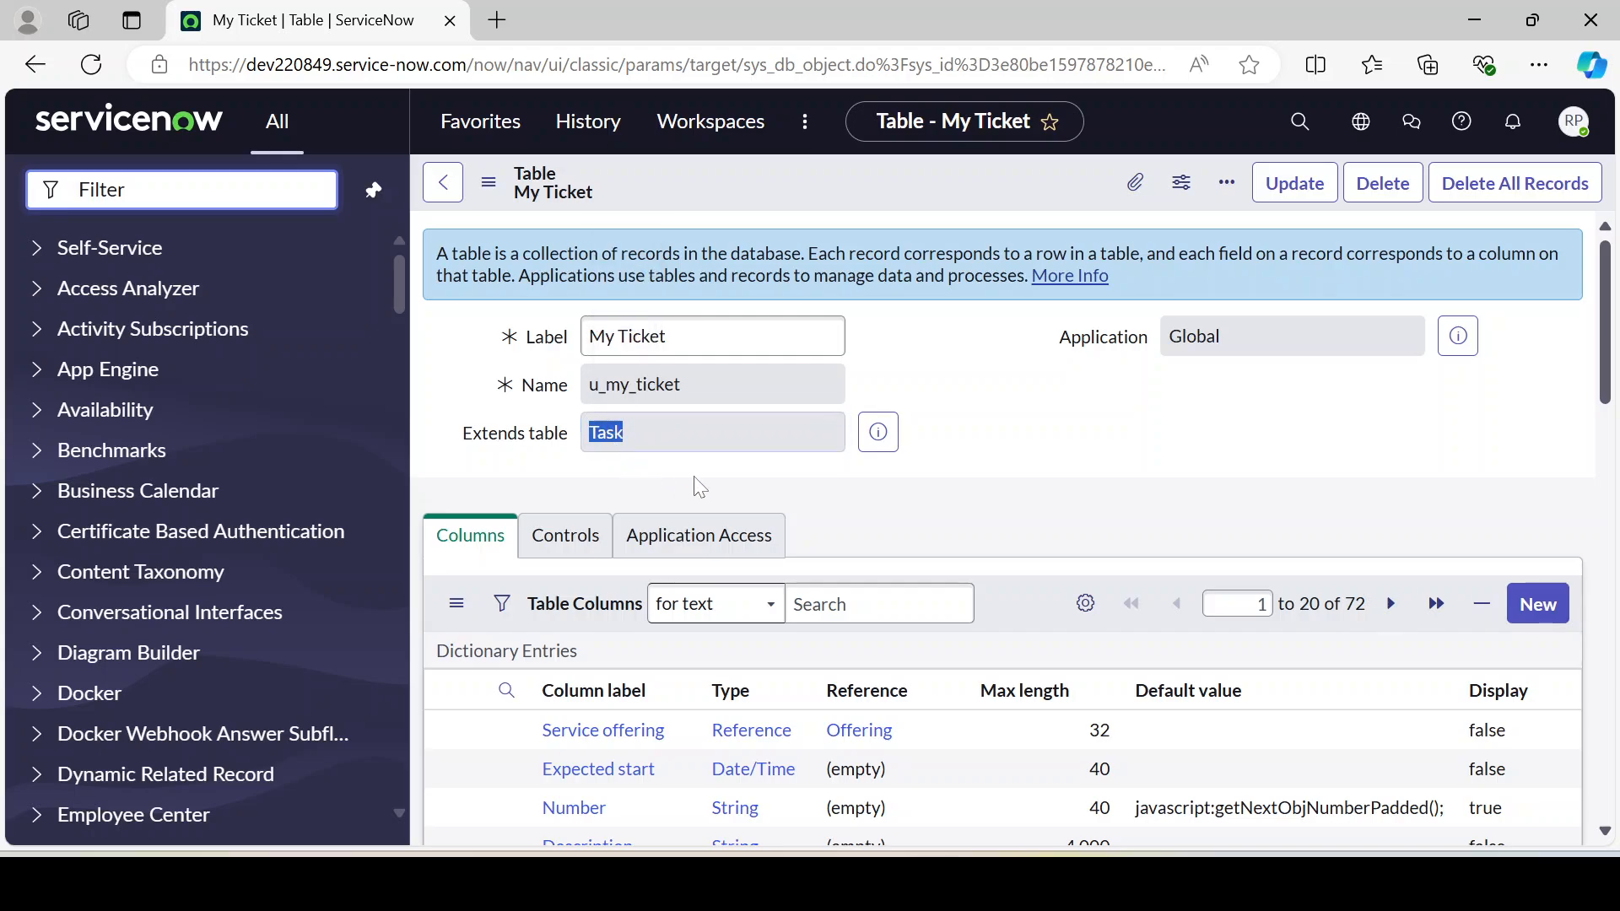
drag(709, 384, 584, 391)
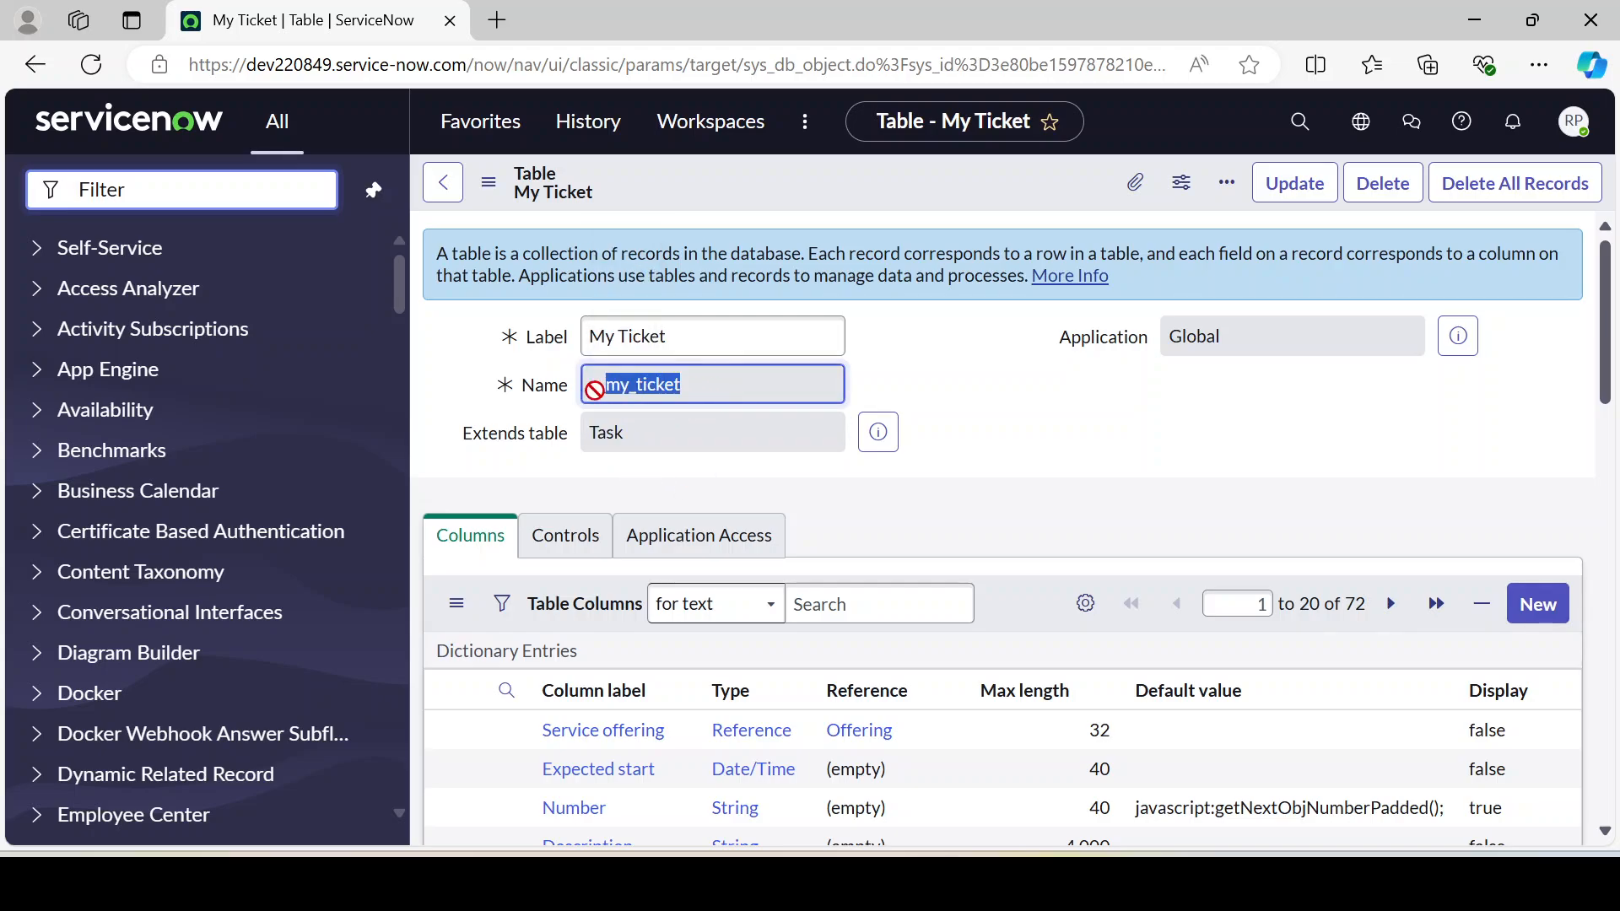
- Compare the My Ticket table's Name value with its parent table in the Extends table field
click(997, 417)
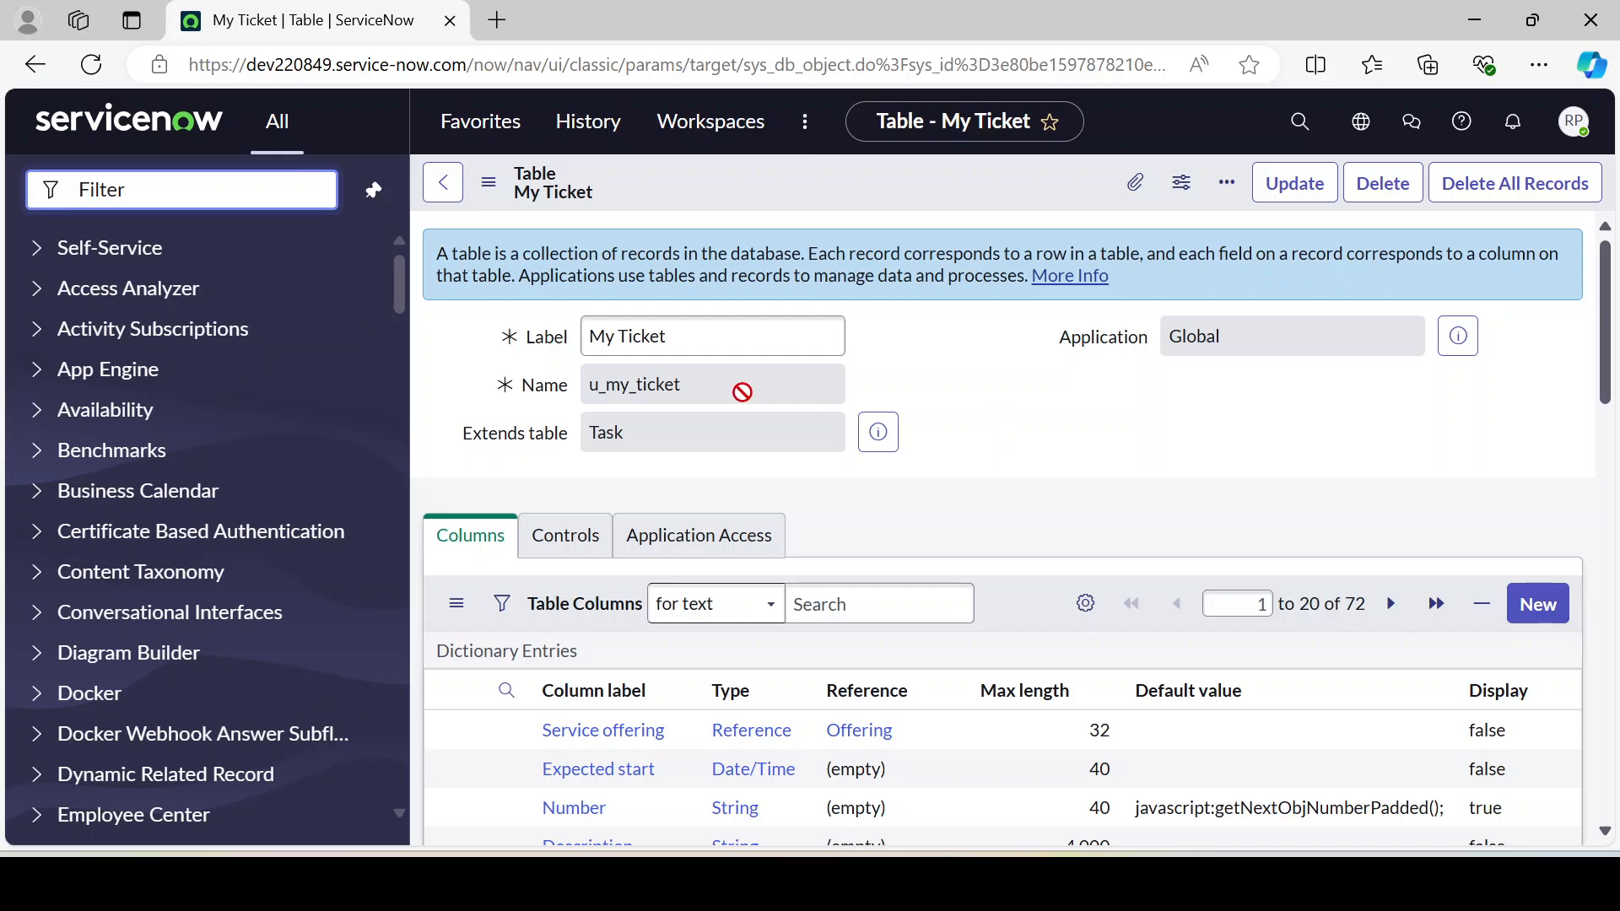
drag(695, 385, 584, 387)
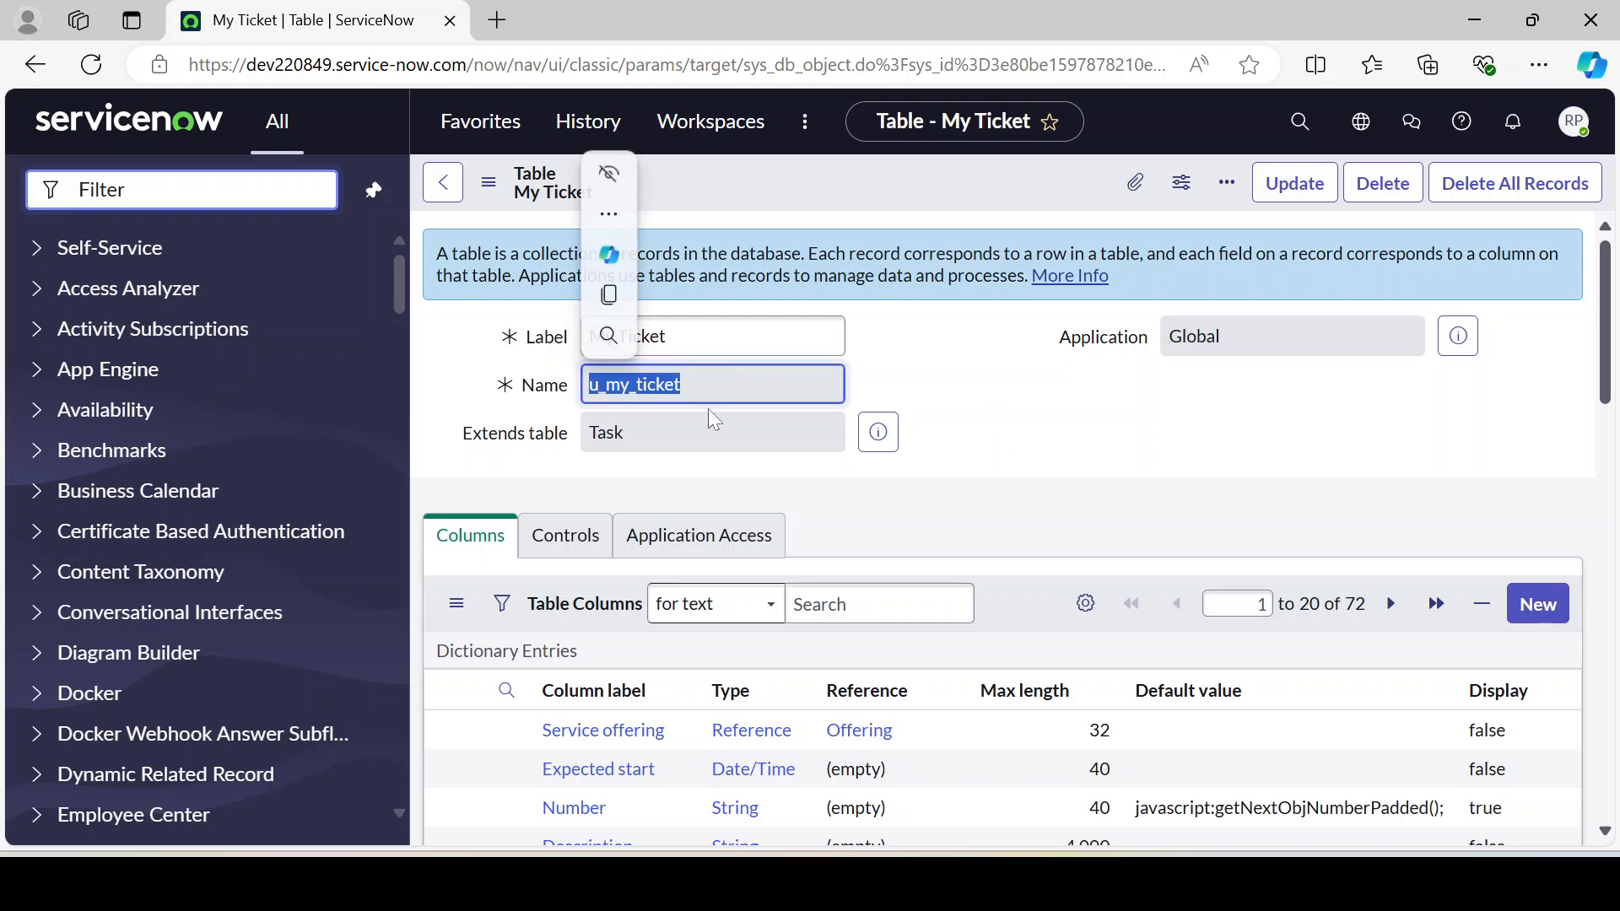
click(648, 430)
drag(649, 431, 550, 434)
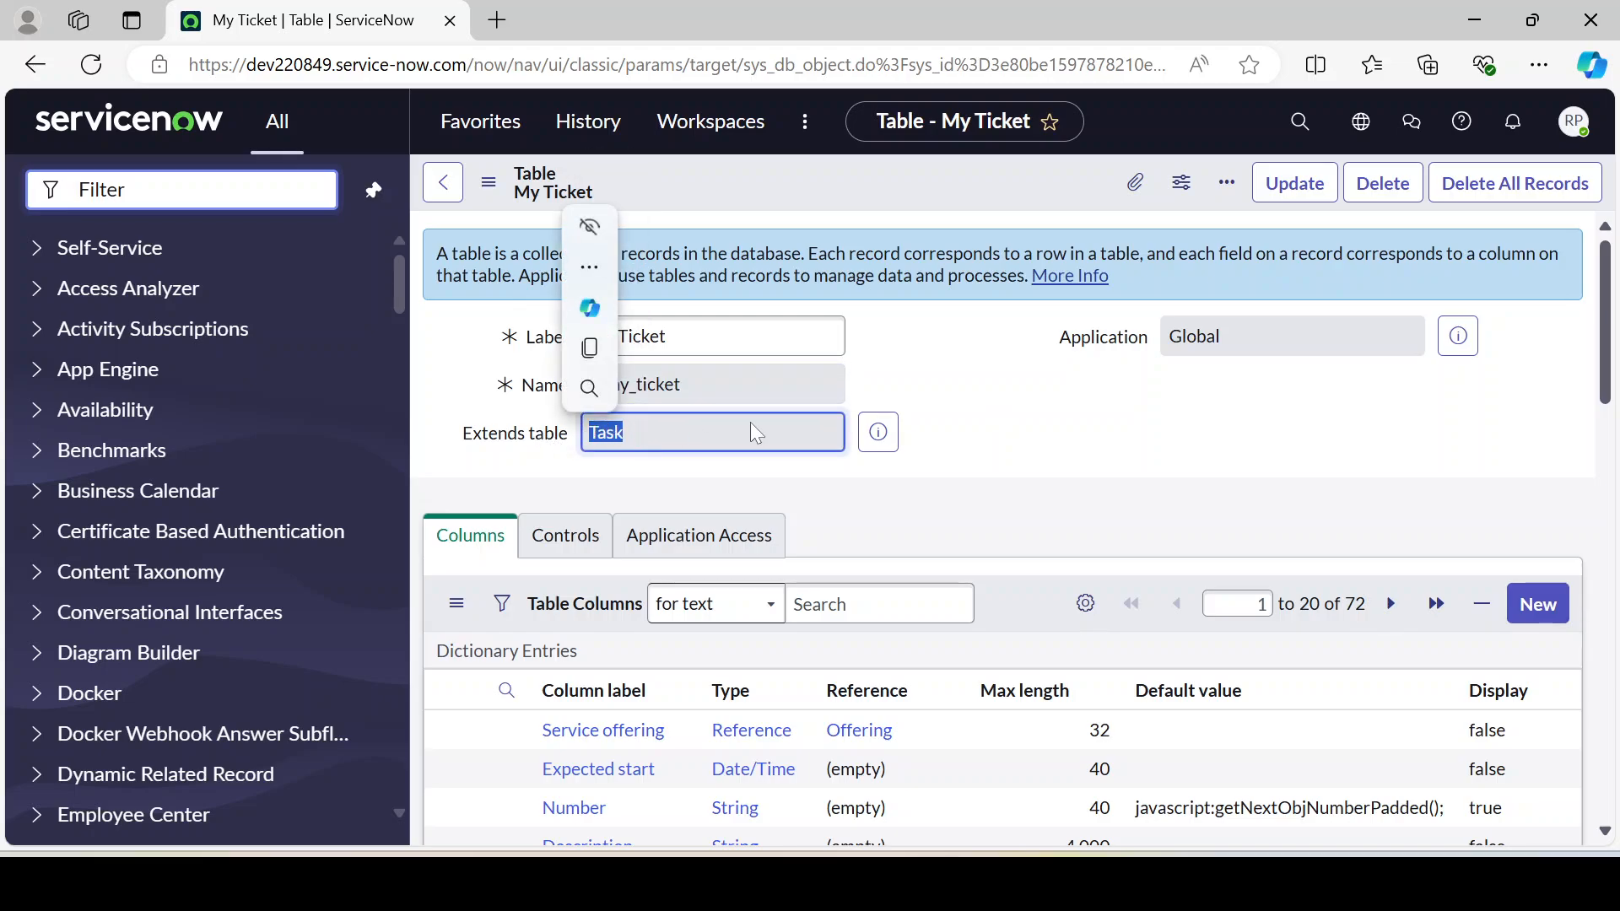
click(952, 401)
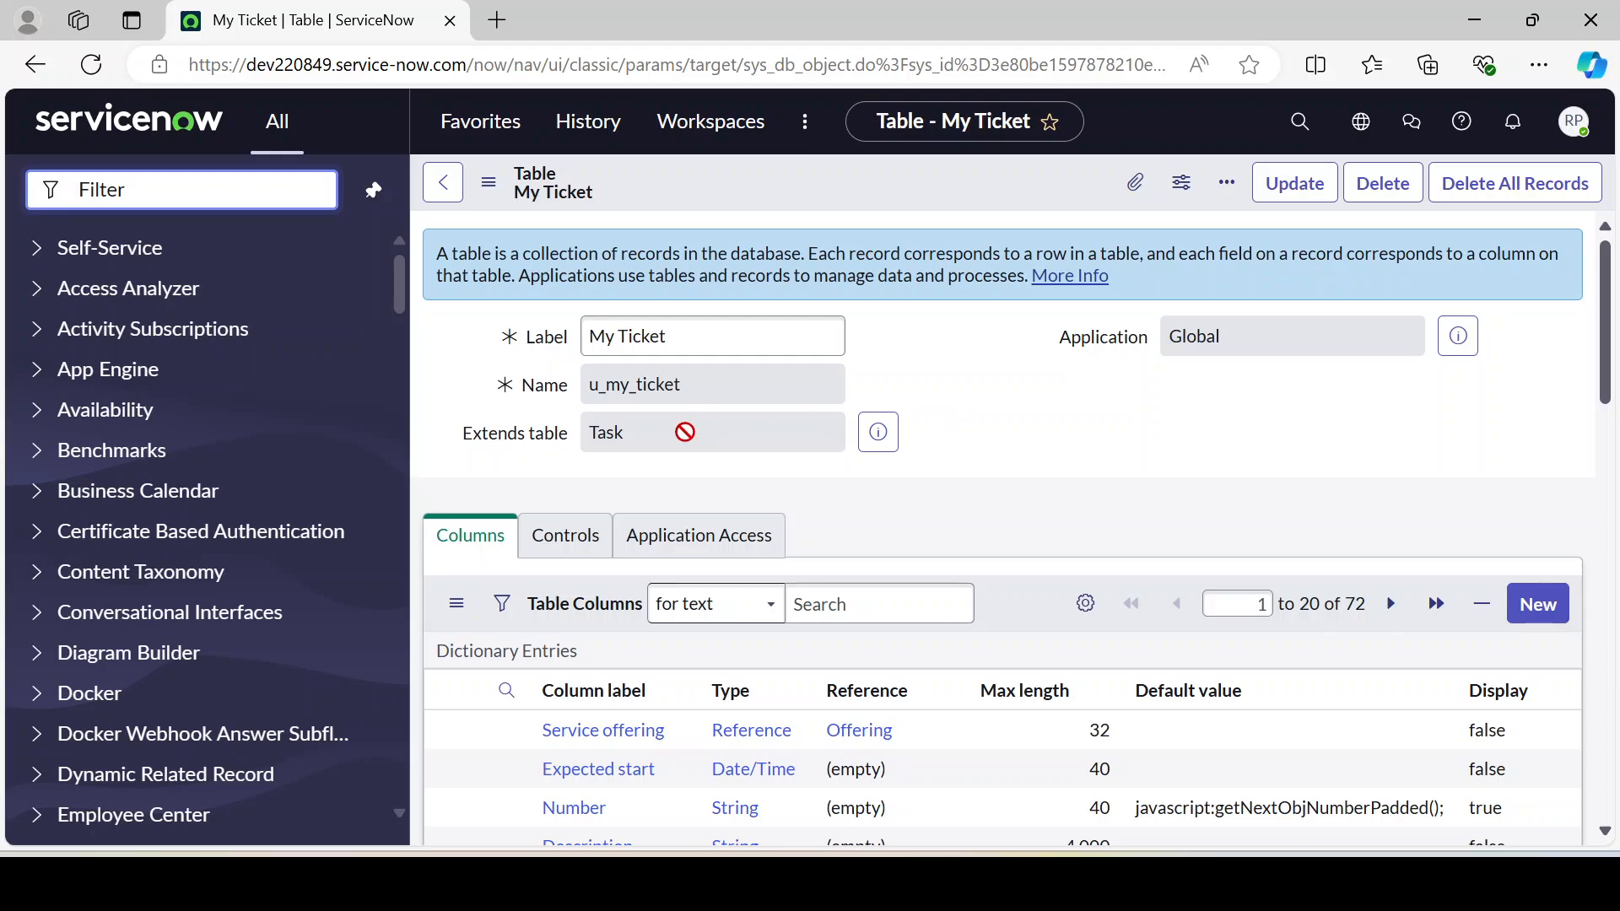
drag(626, 435, 572, 439)
click(918, 384)
drag(709, 385, 587, 385)
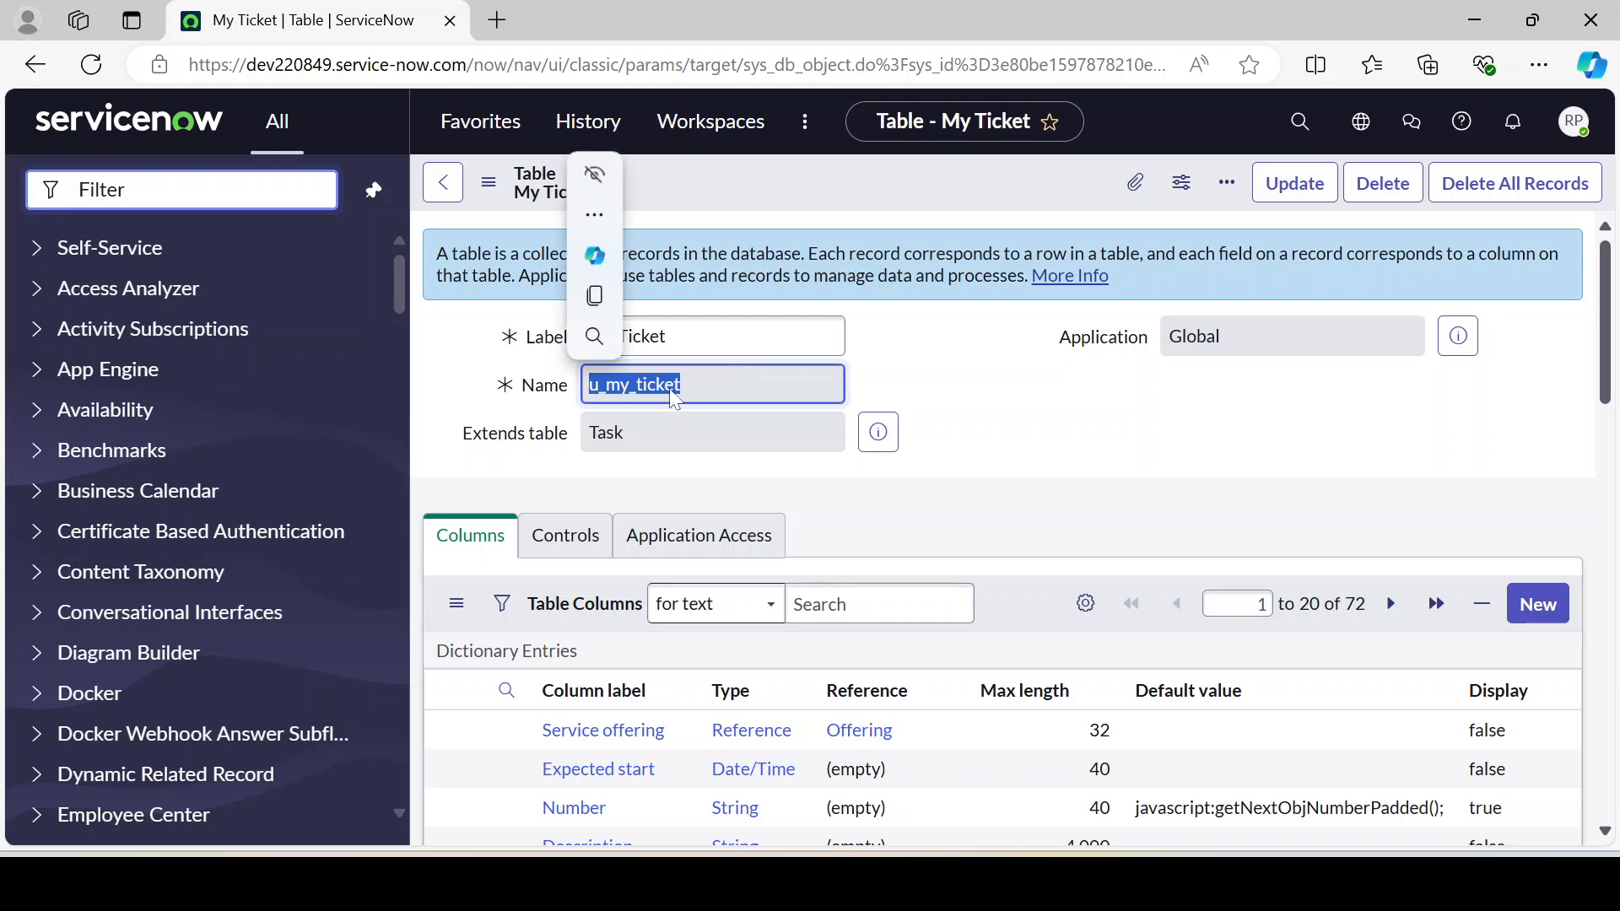
click(706, 385)
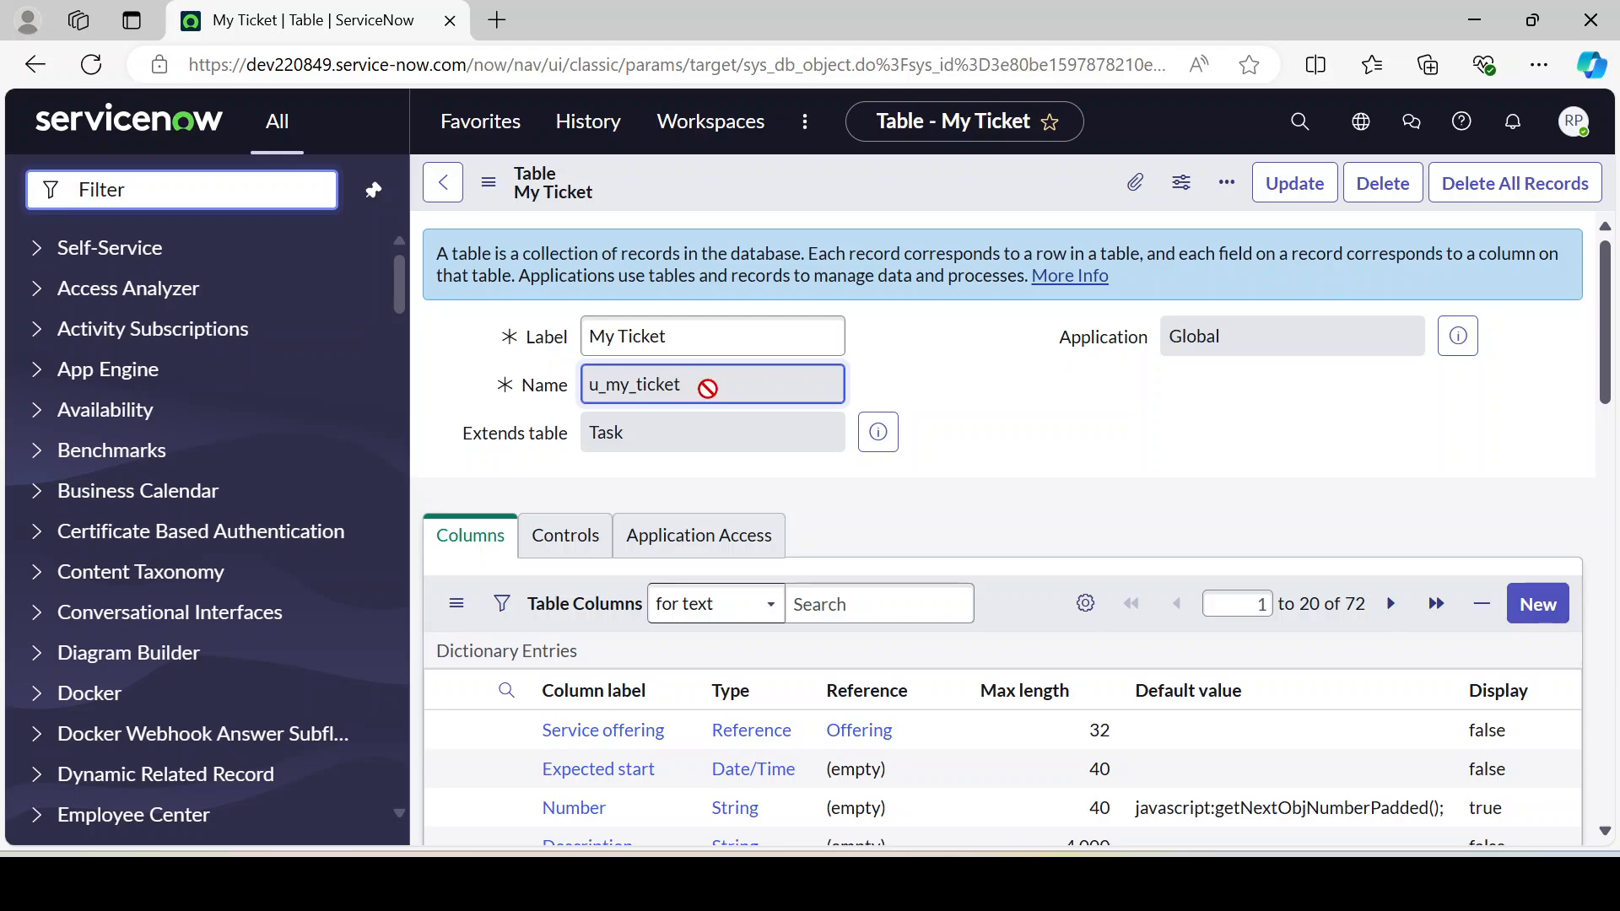
drag(707, 387, 588, 385)
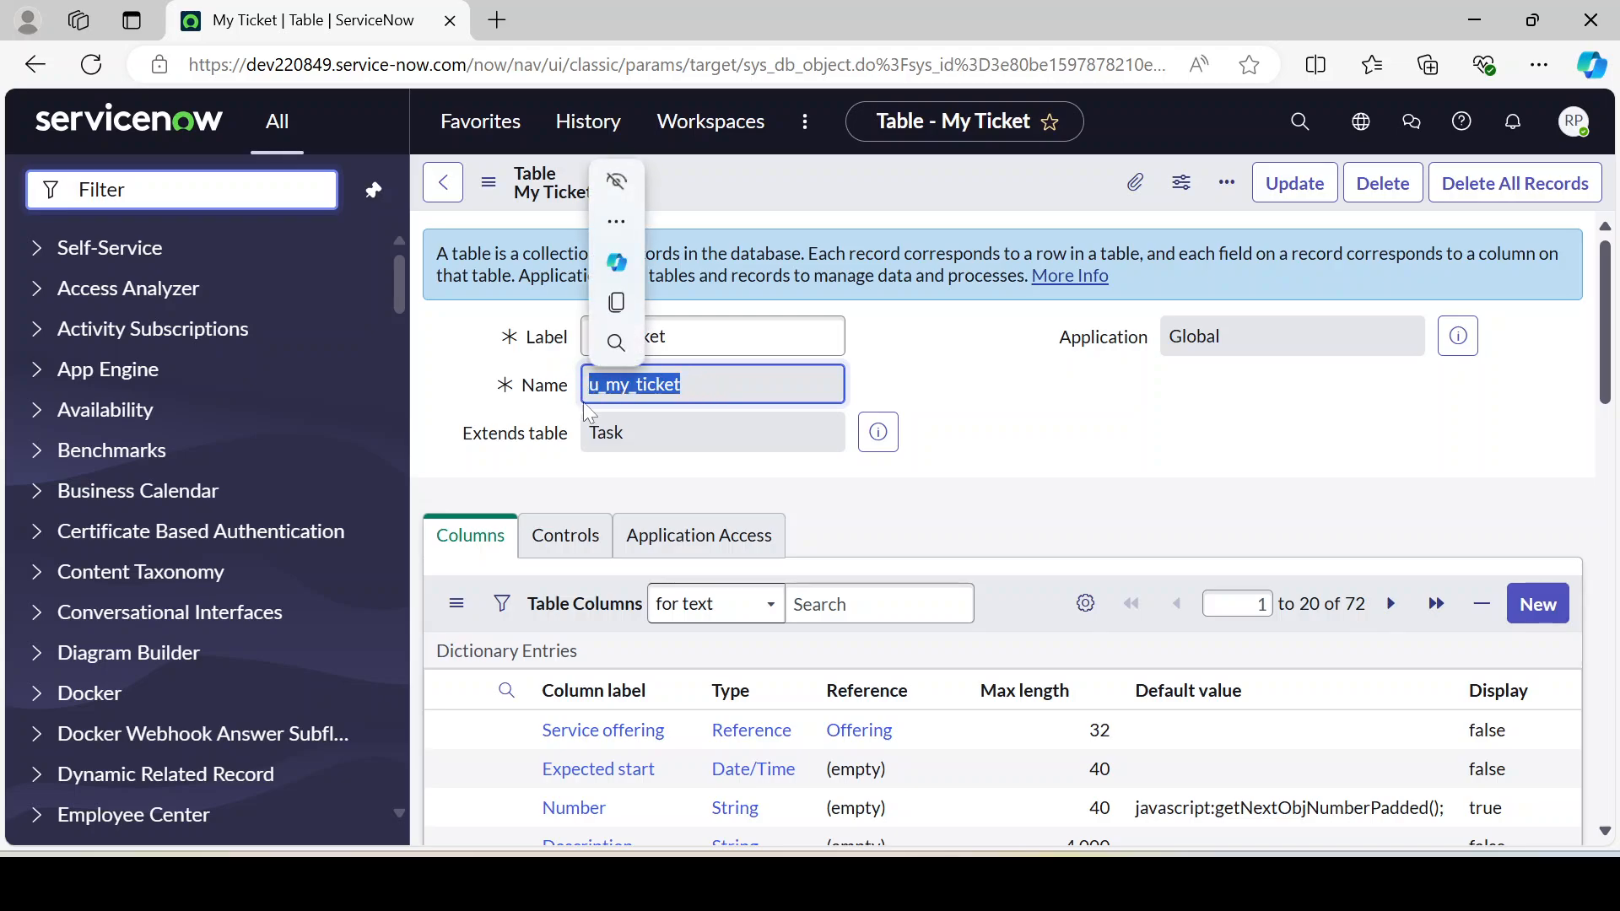
click(647, 434)
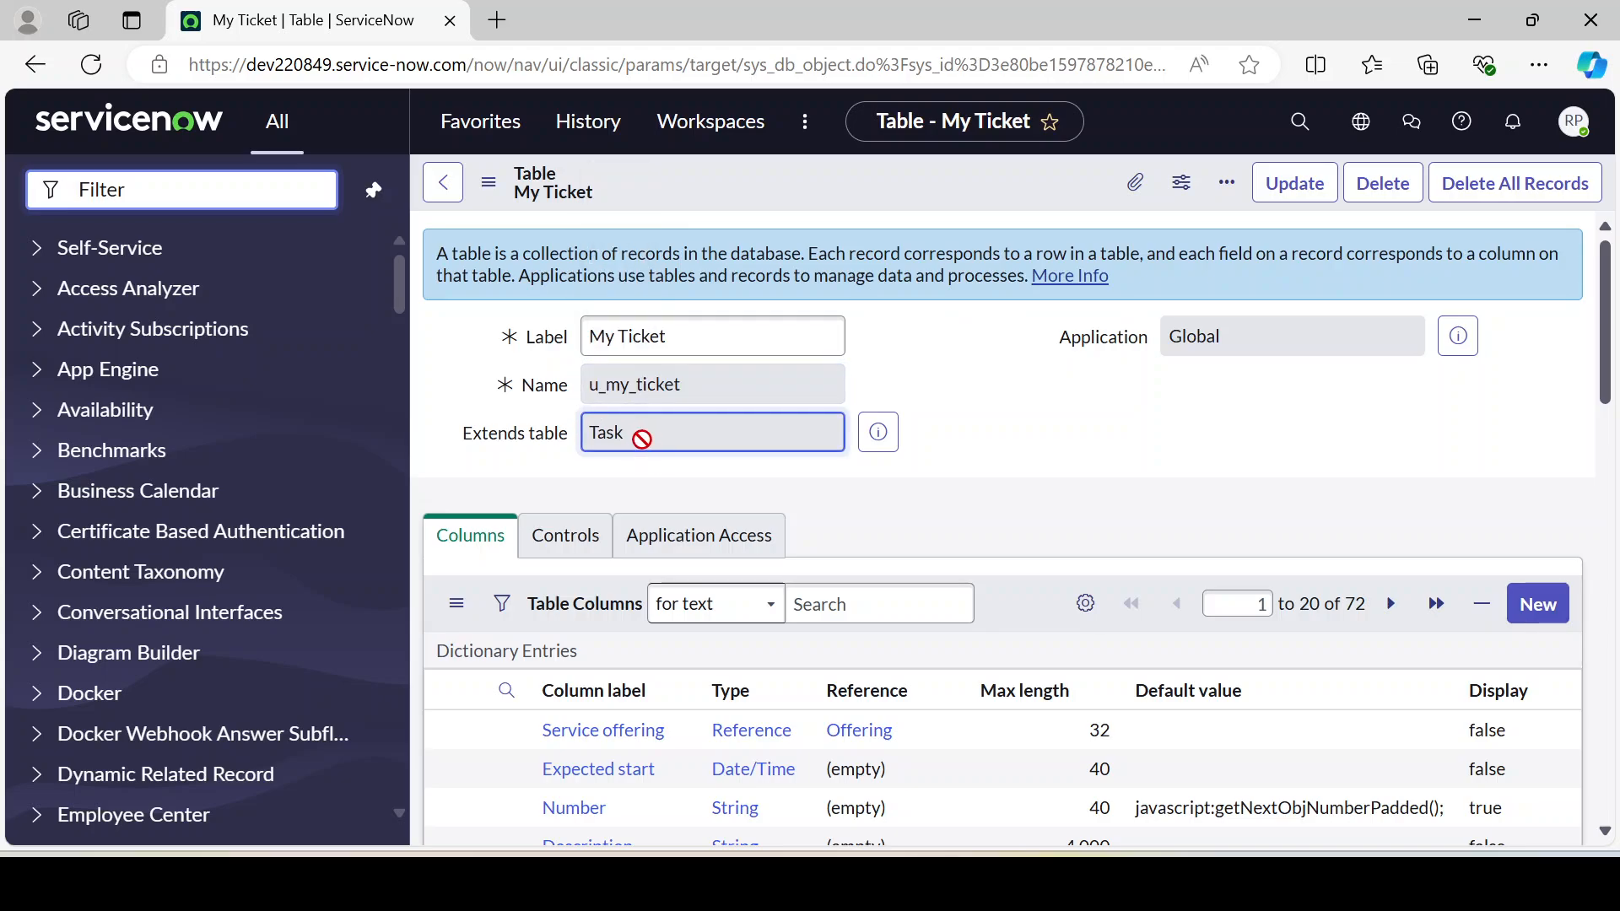
drag(646, 434, 589, 432)
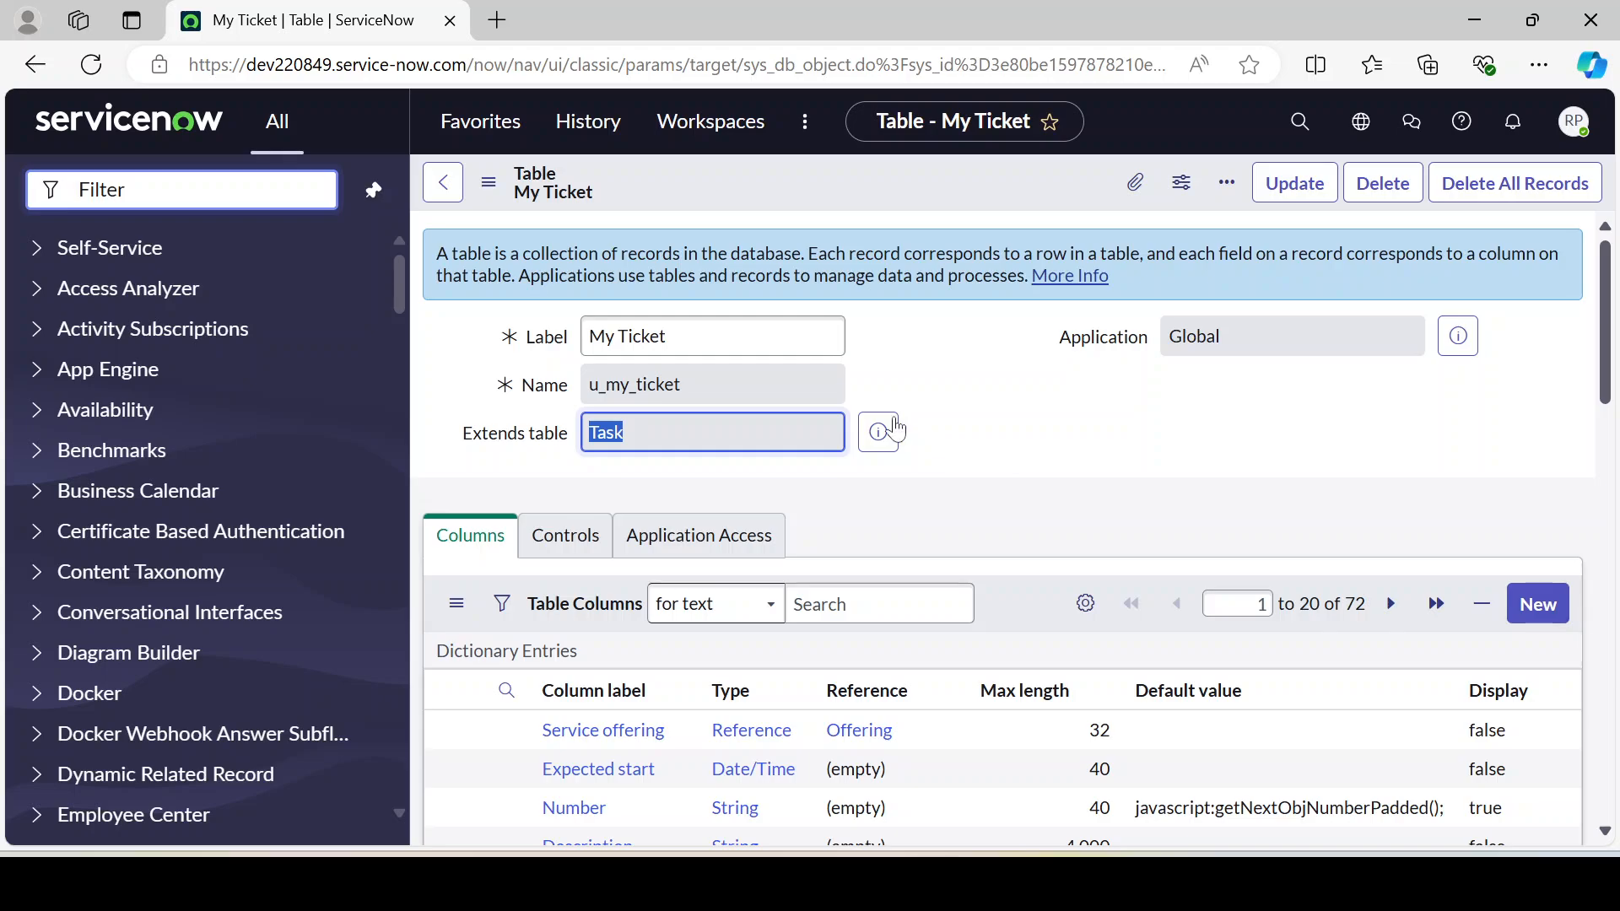
click(684, 388)
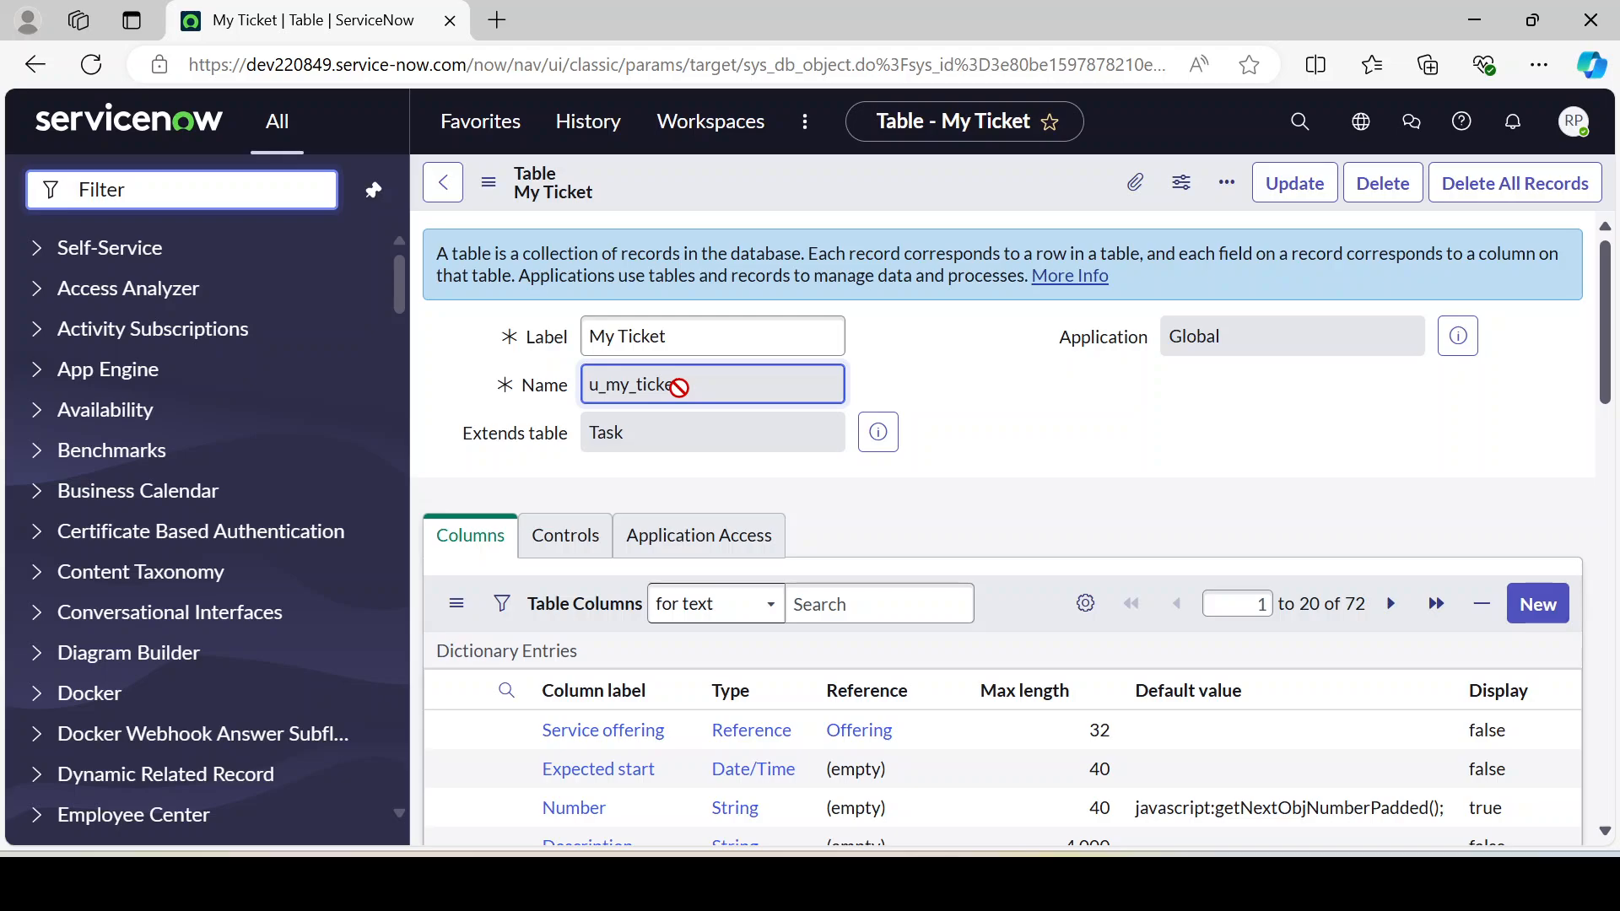
click(965, 410)
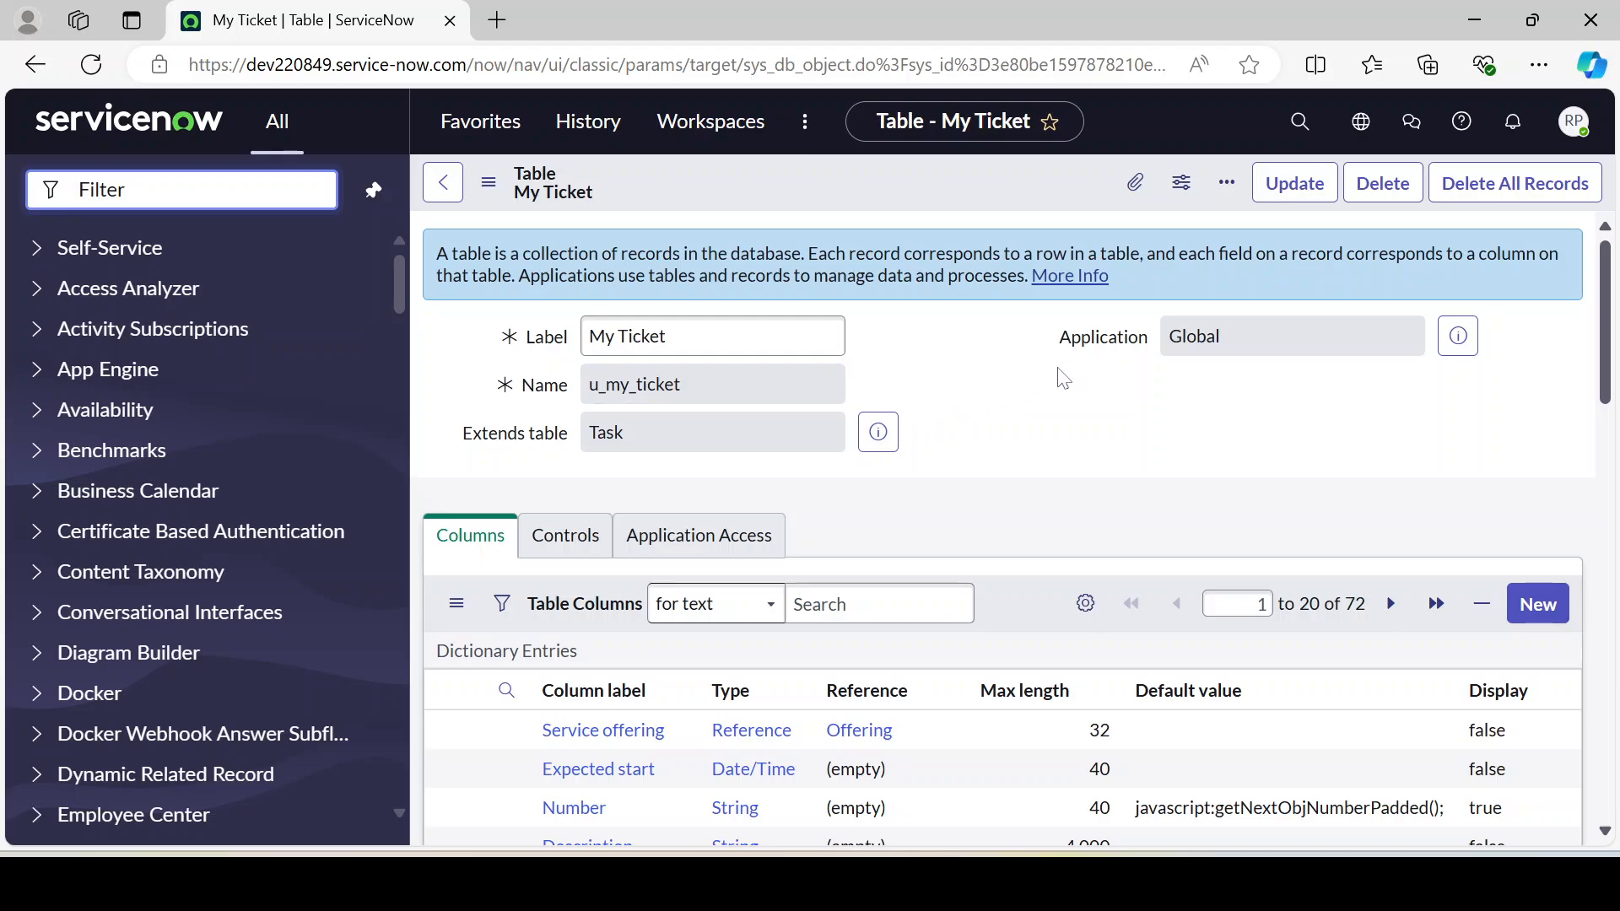
drag(706, 391, 580, 402)
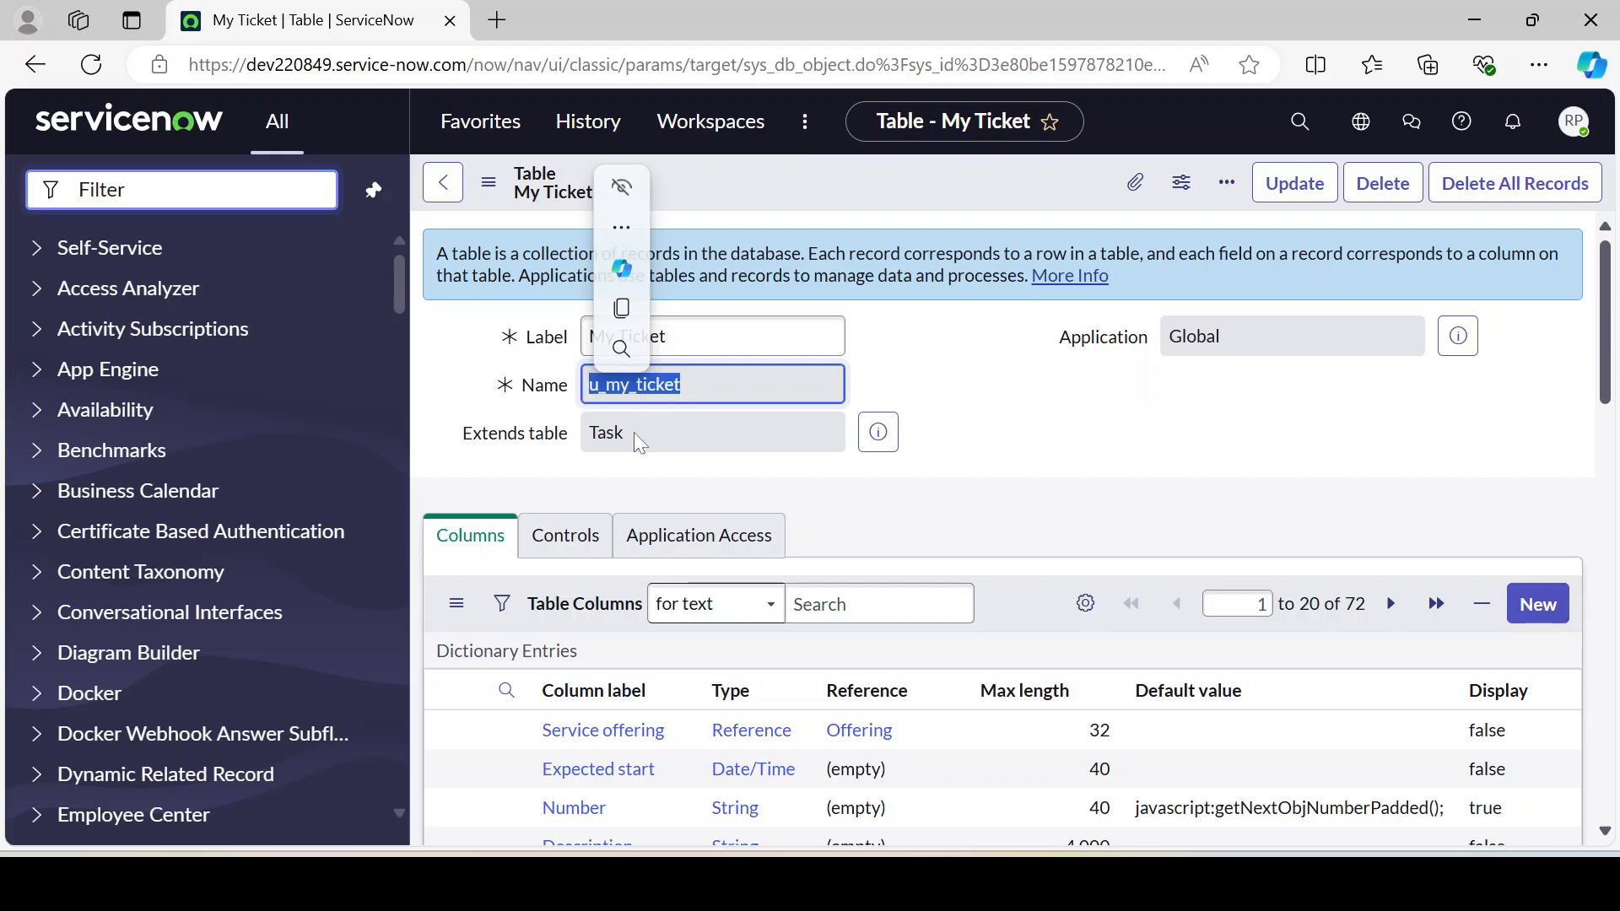
drag(635, 432, 595, 431)
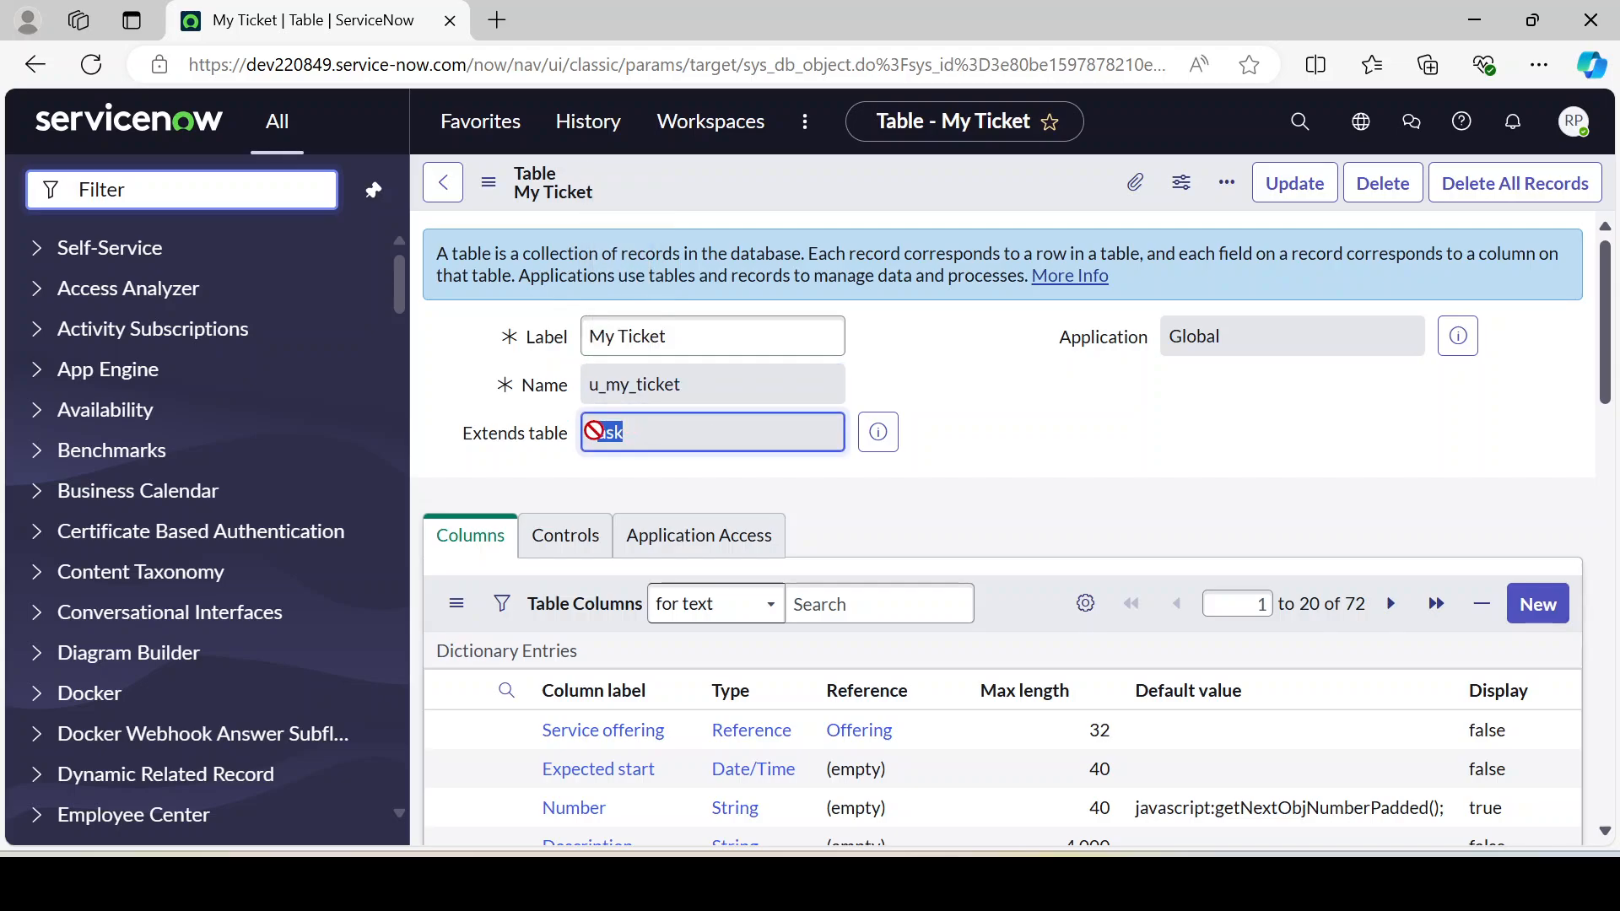
click(971, 426)
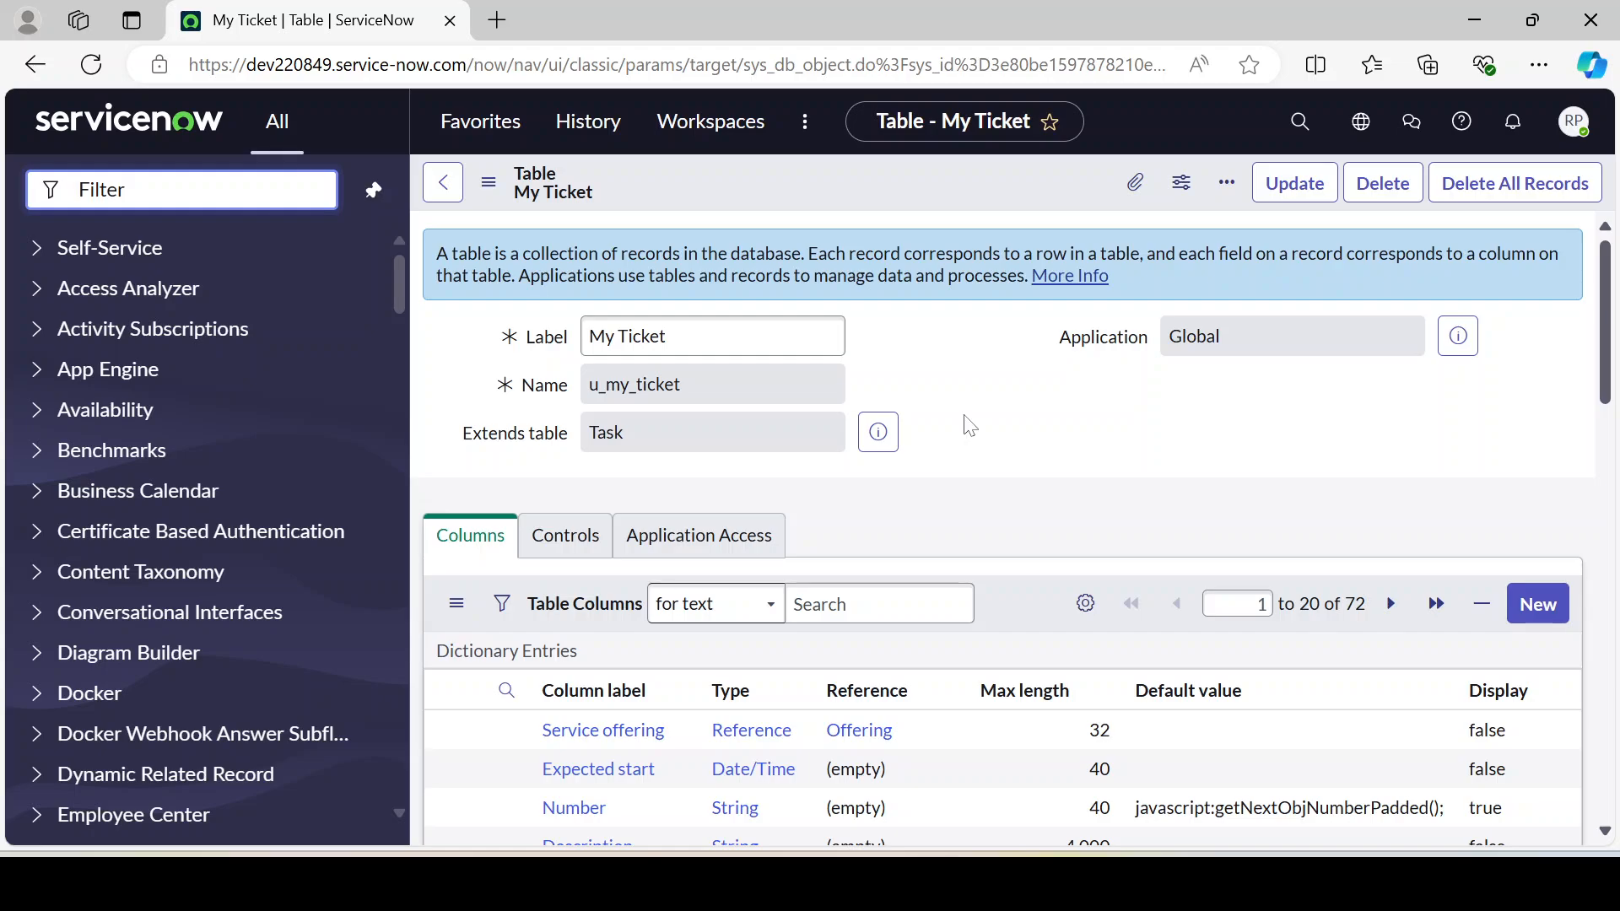
- Reload the table page, search the application navigator for "my ti", and clear the filter
scroll(965, 415, down, 10)
scroll(964, 415, up, 10)
click(90, 65)
text(my ti)
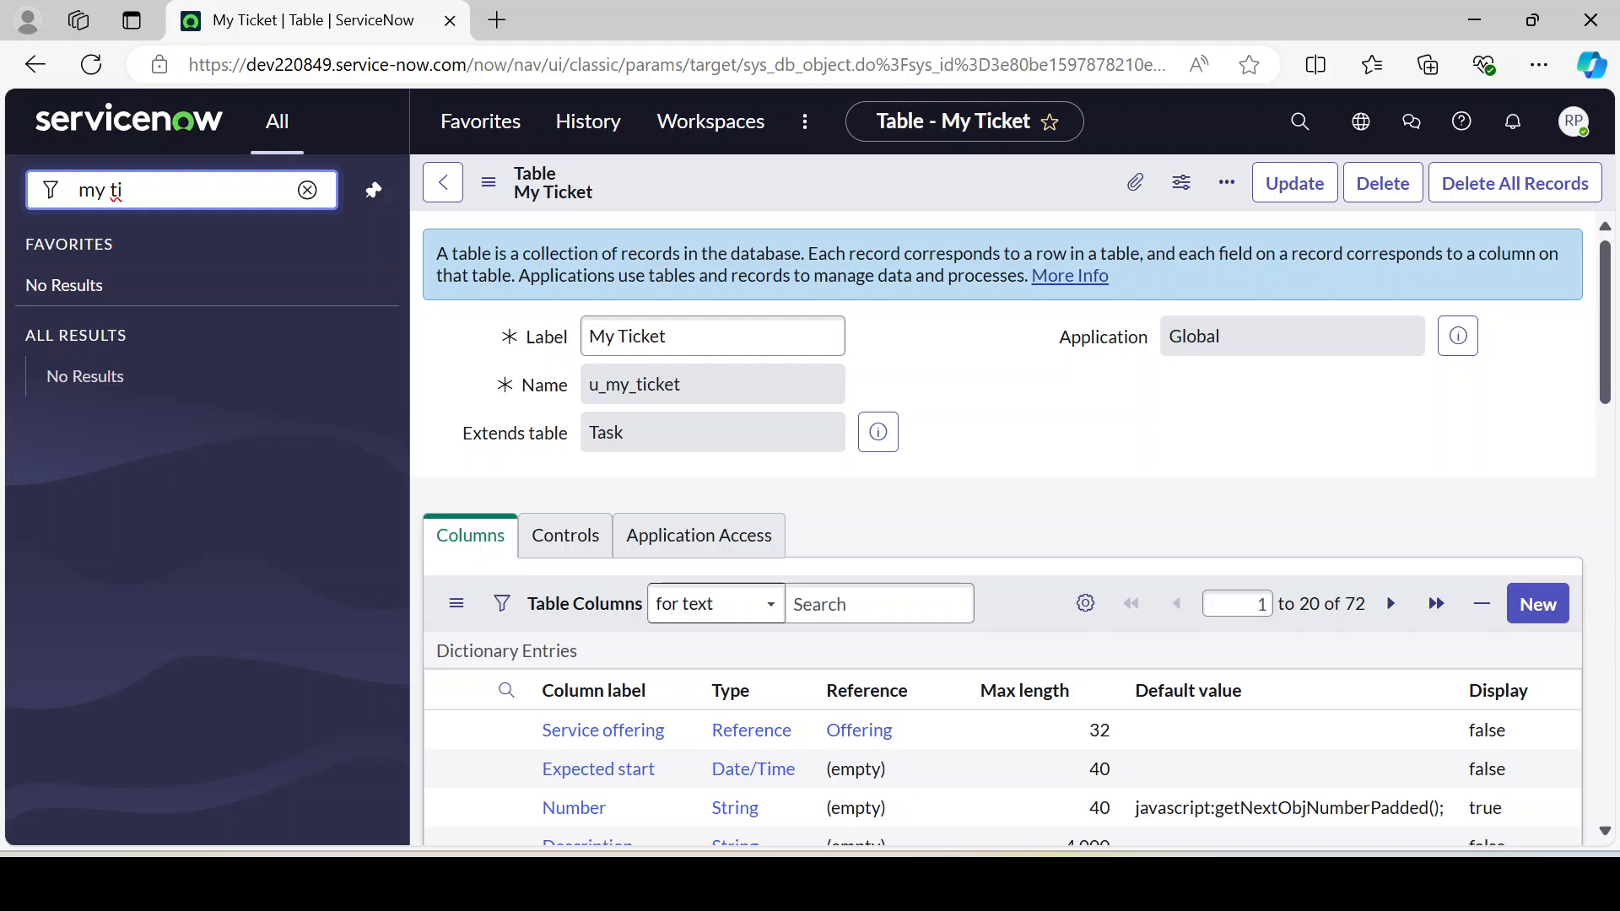
click(307, 189)
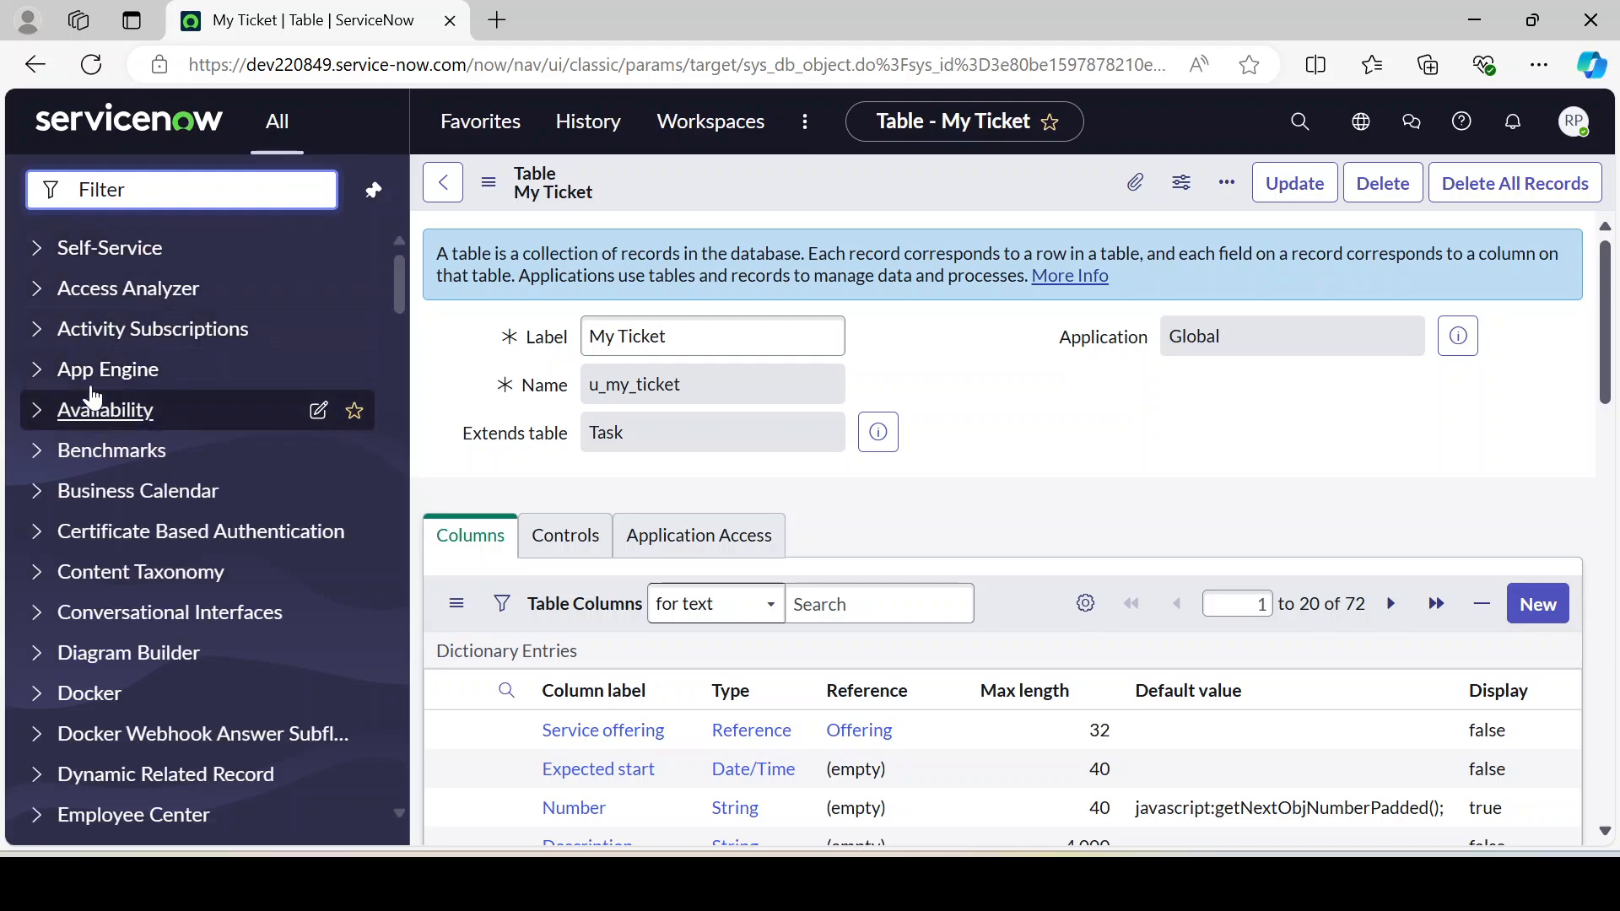
- Look through the unfiltered application navigator for a My Ticket entry and check the table's Label field
scroll(128, 509, down, 10)
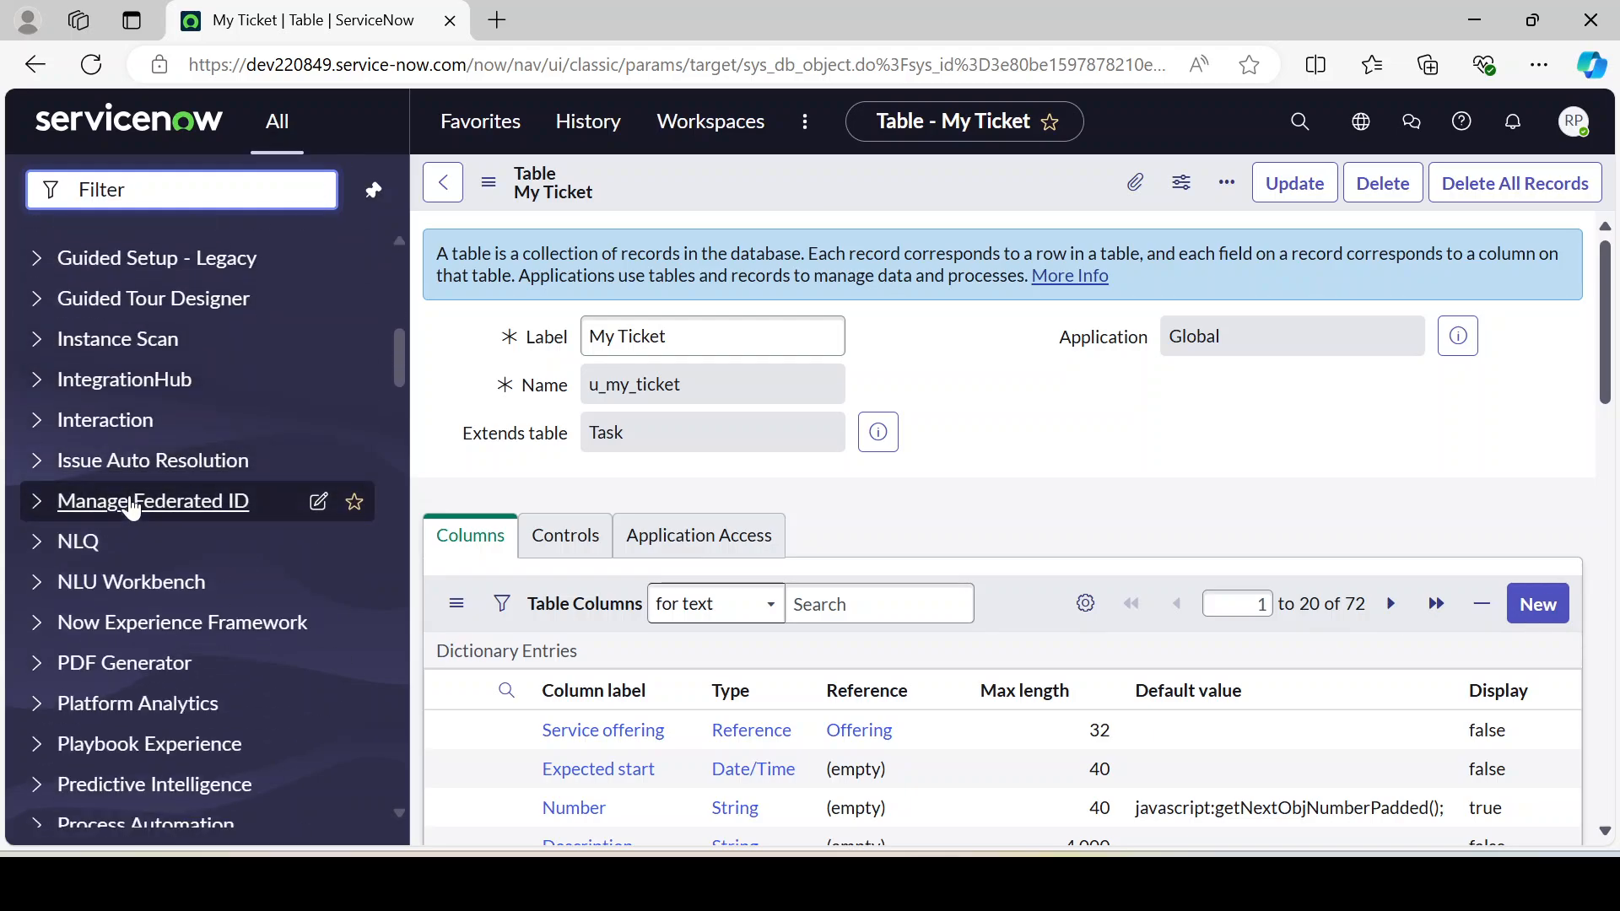
scroll(129, 508, up, 10)
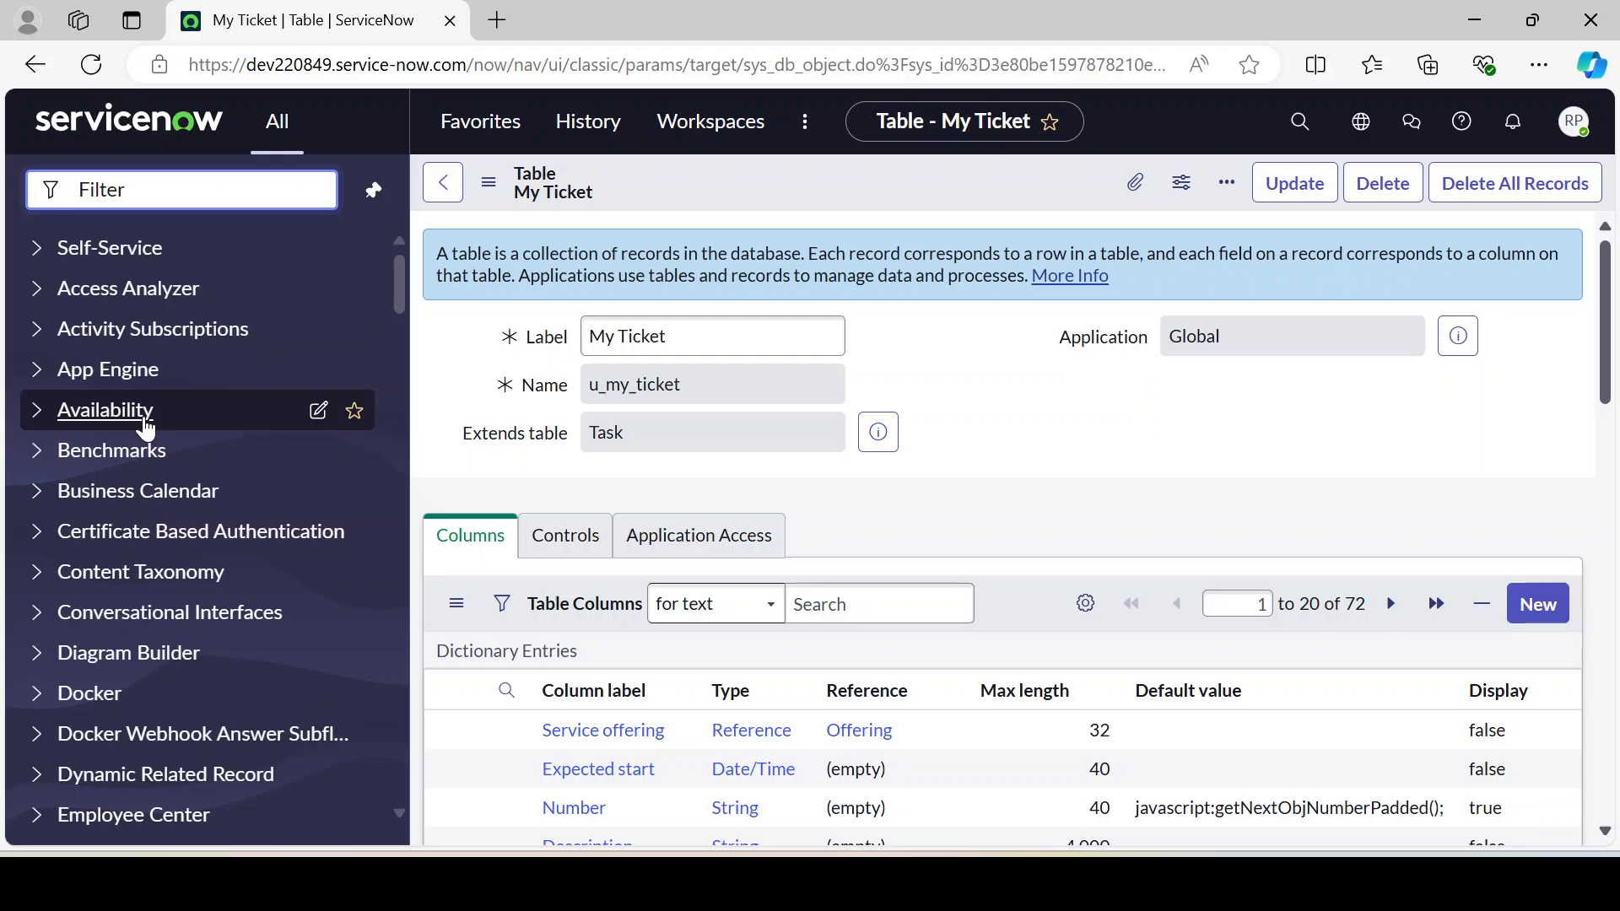
drag(680, 338, 525, 340)
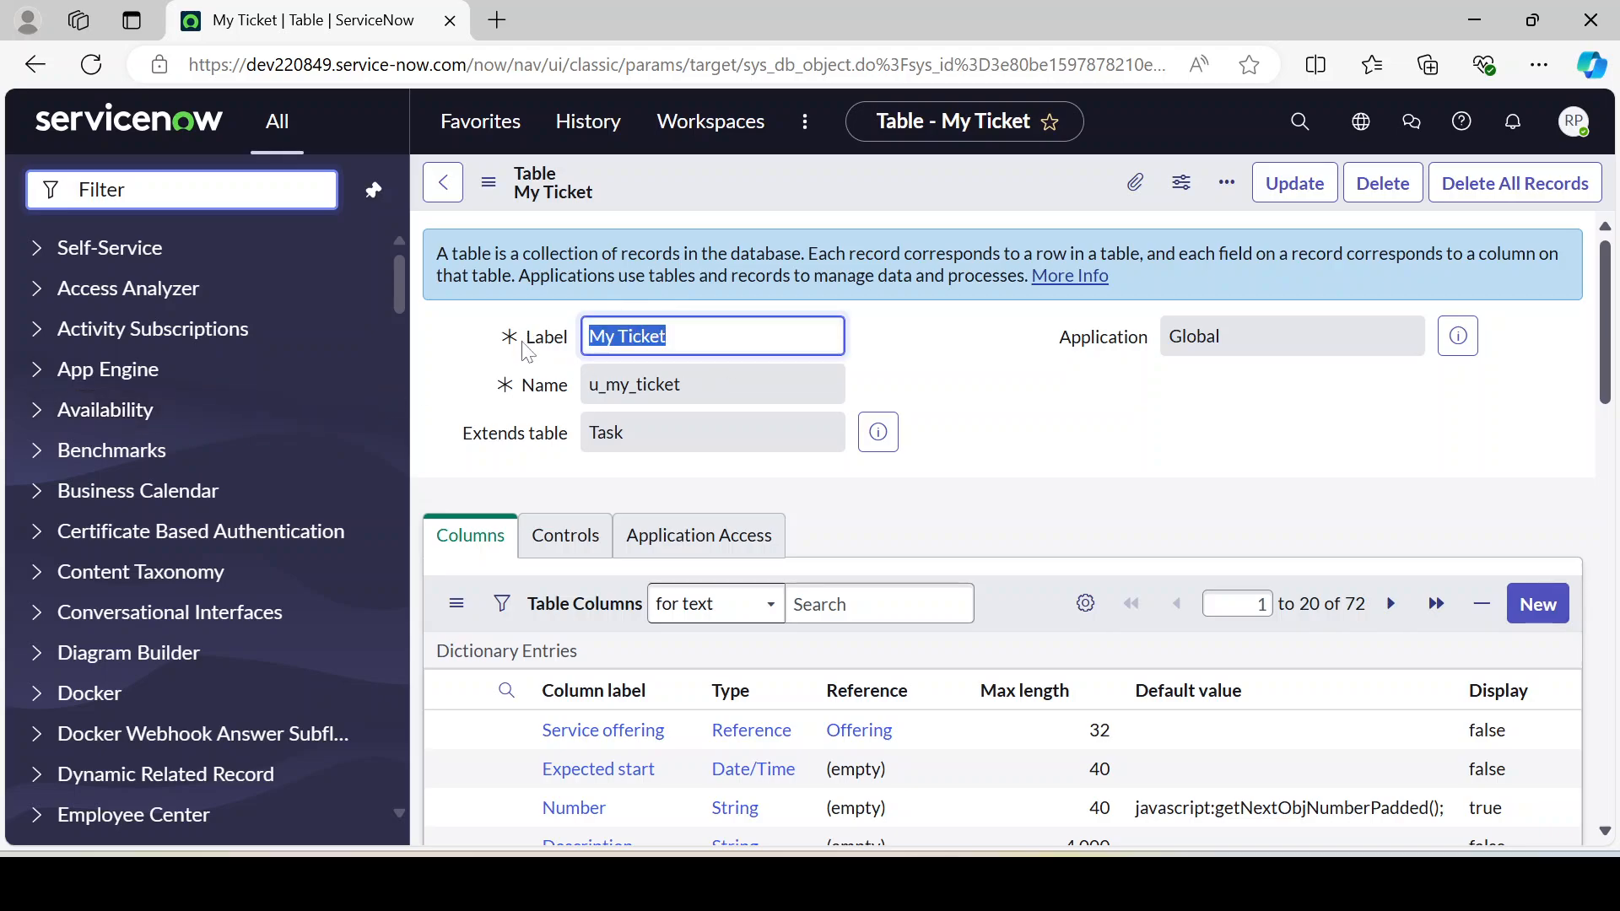
click(942, 376)
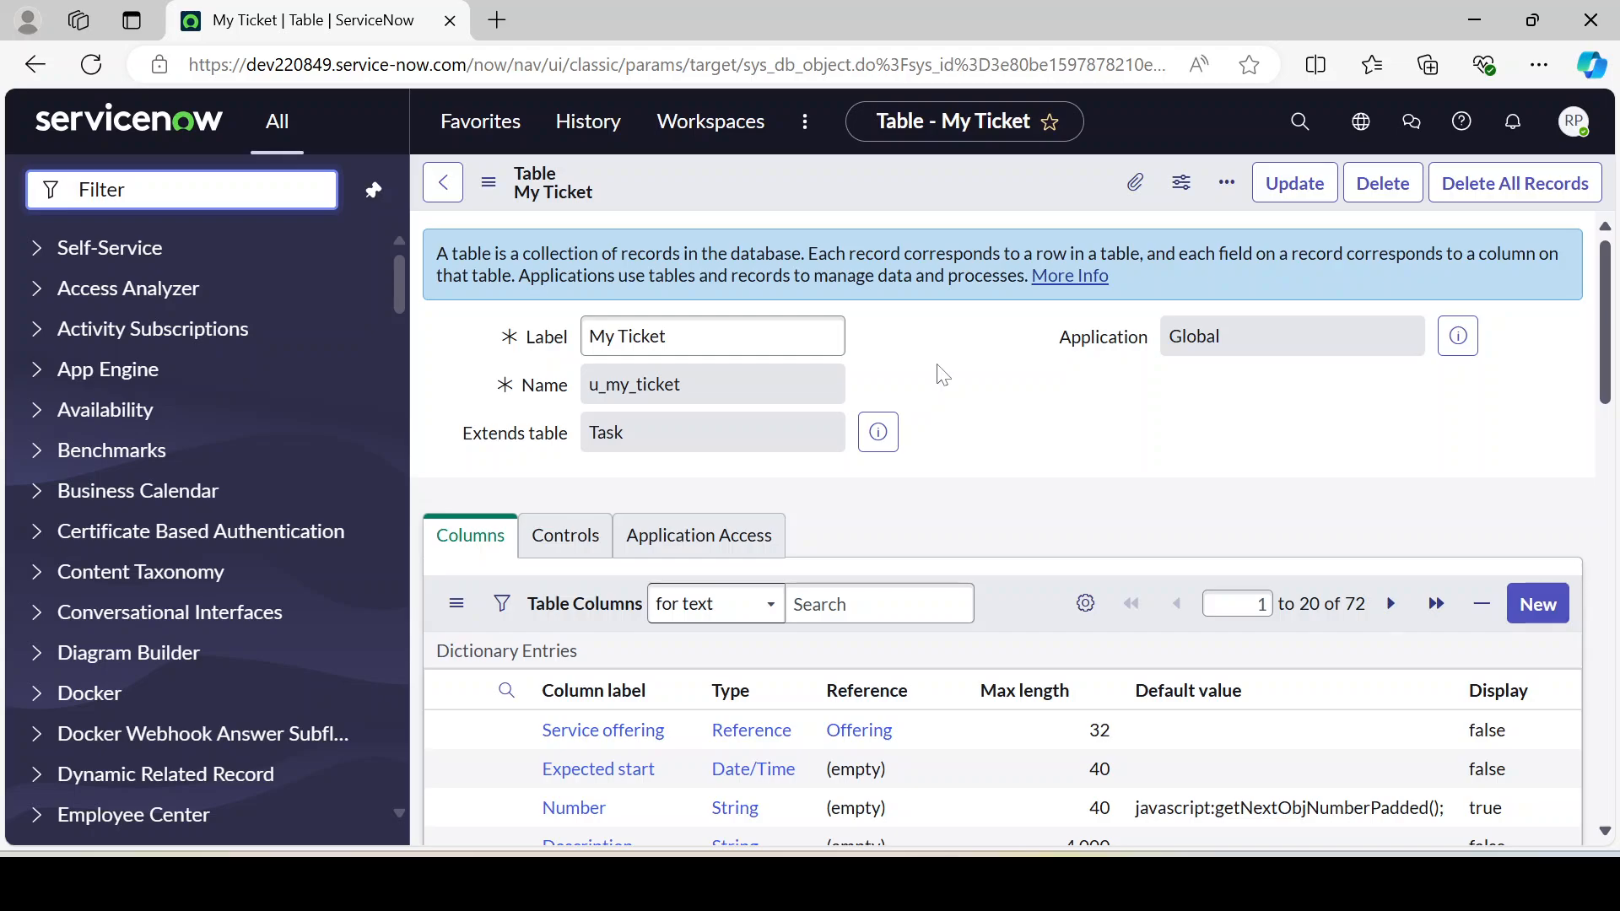